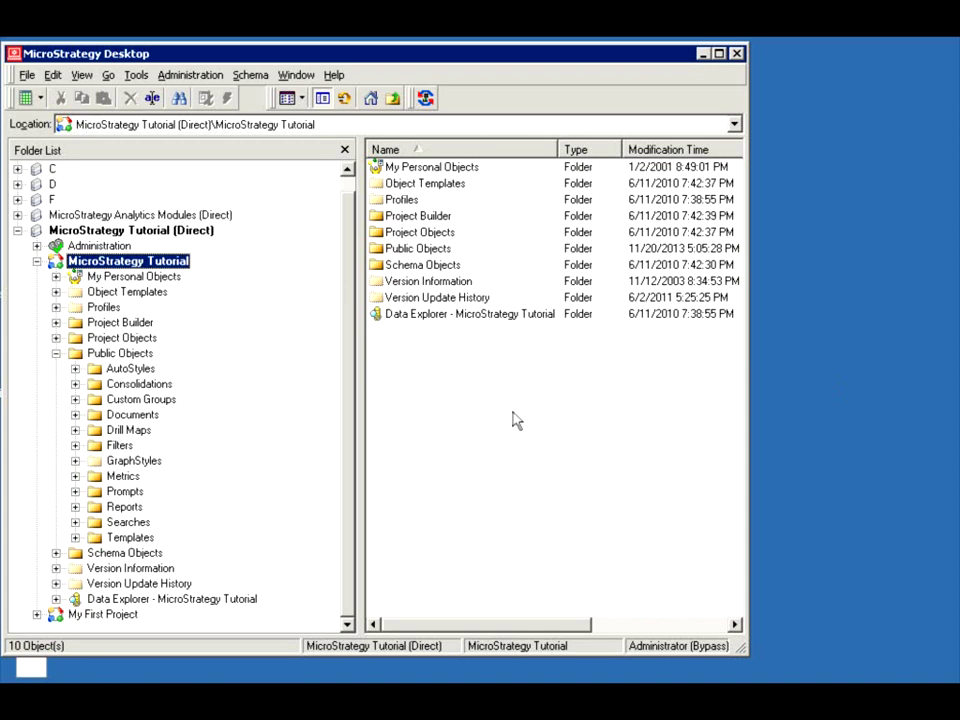
# Browse from Custom Groups to Public Objects and check New Custom Group and New Report (1).
pyautogui.click(130, 402)
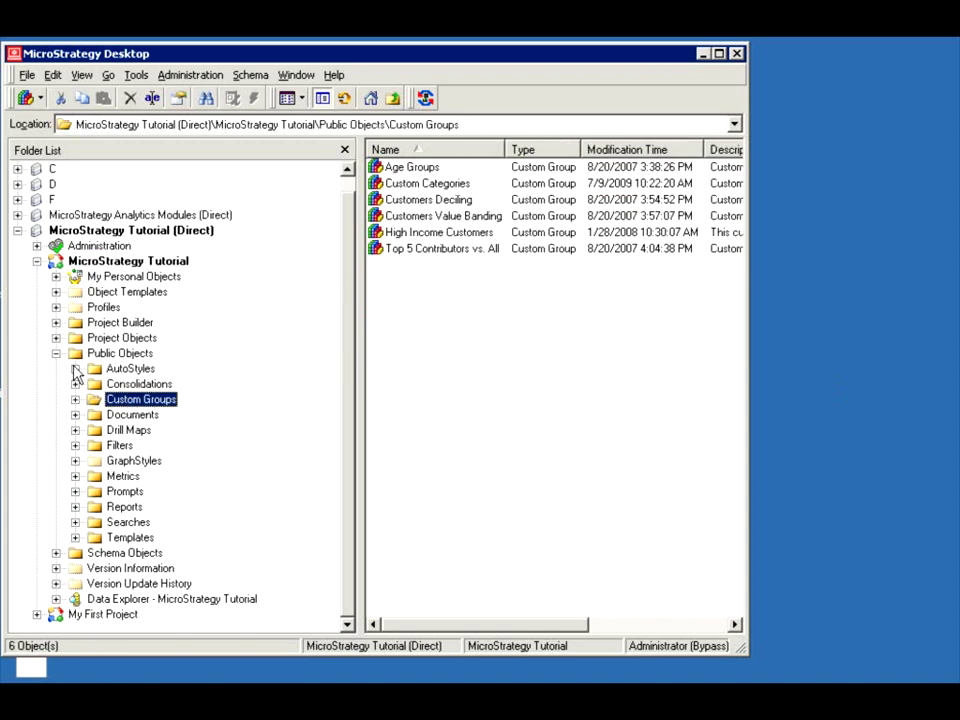
pyautogui.click(110, 353)
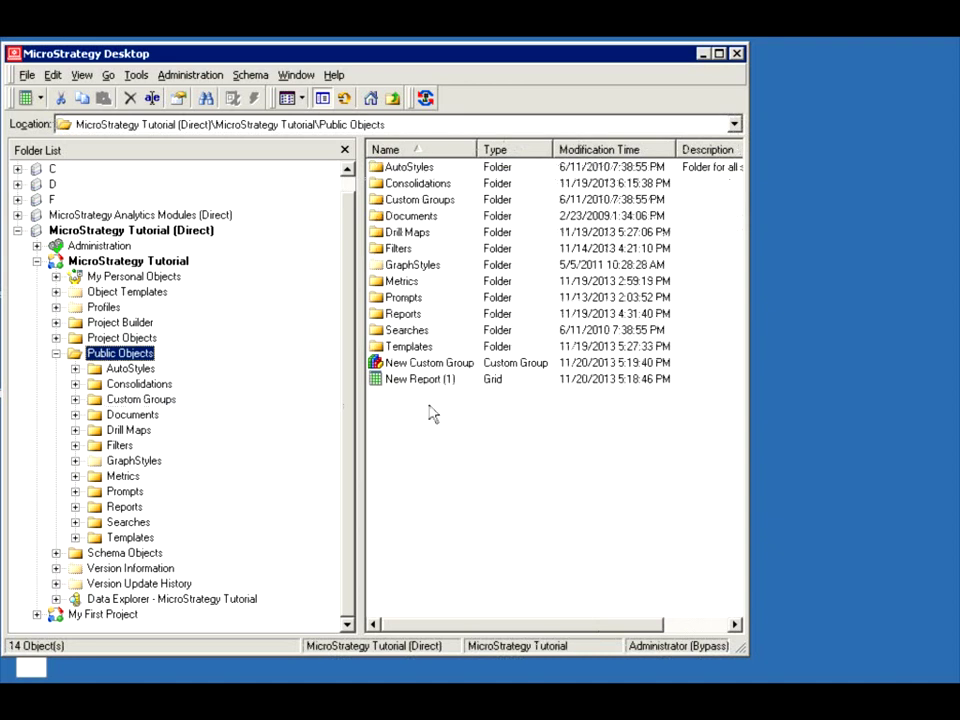
pyautogui.press('Tab')
pyautogui.click(428, 364)
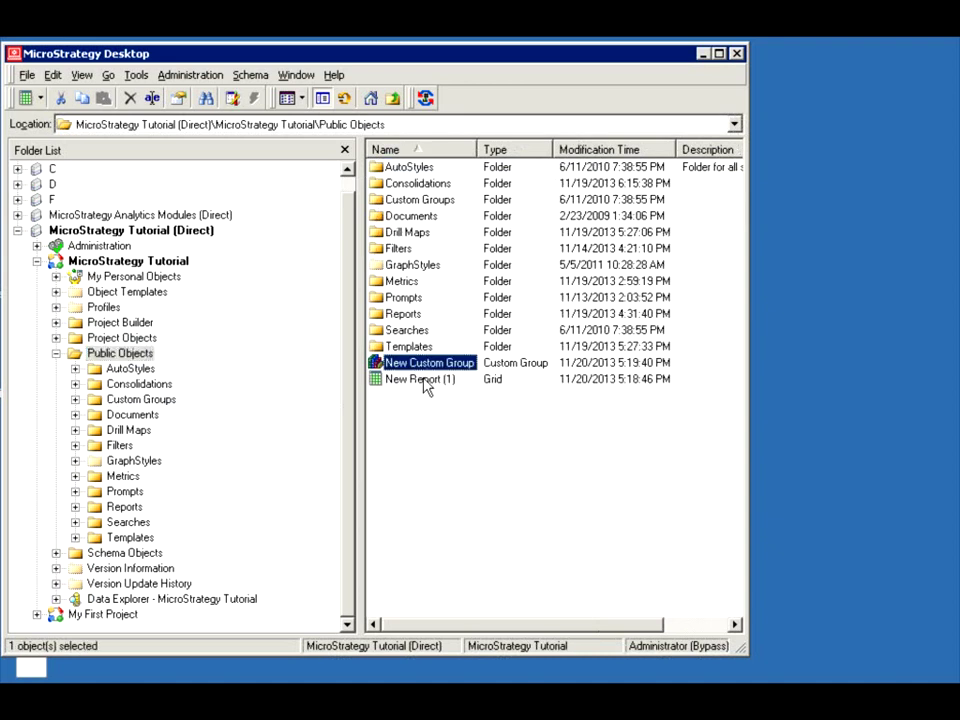
pyautogui.click(426, 380)
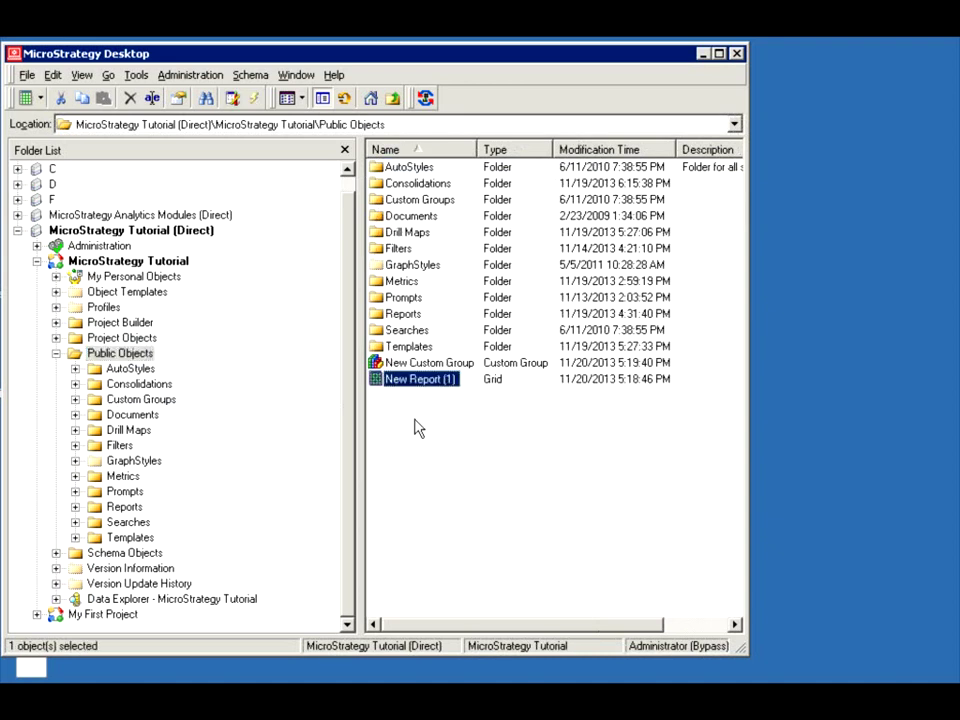
pyautogui.click(418, 428)
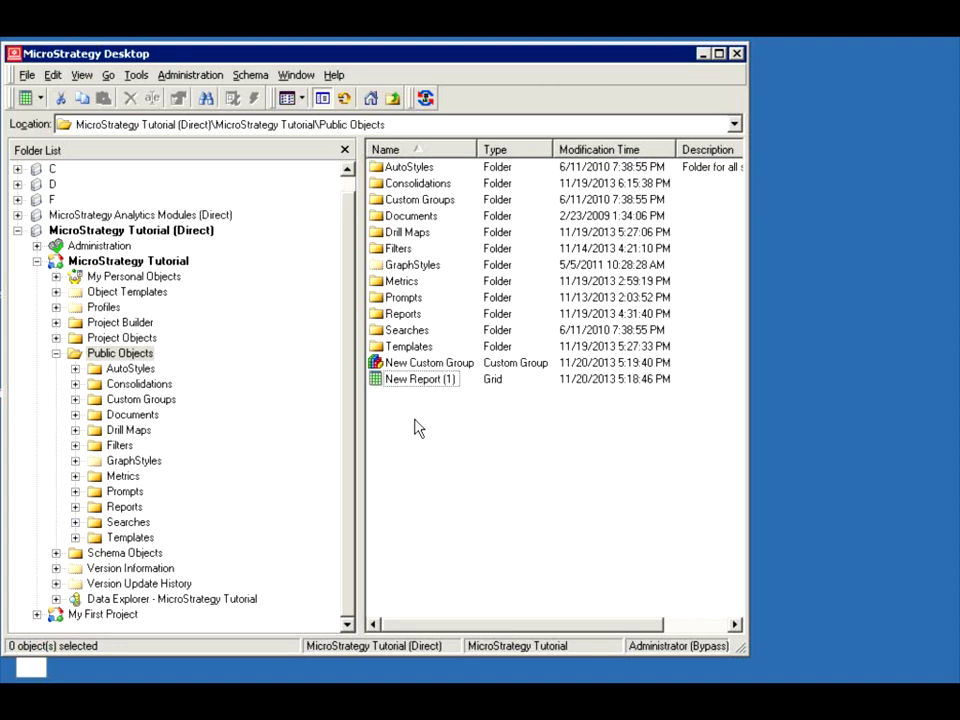
# Create an empty custom group in Public Objects, name its first element CG 1, and start its qualification.
pyautogui.rightClick(393, 416)
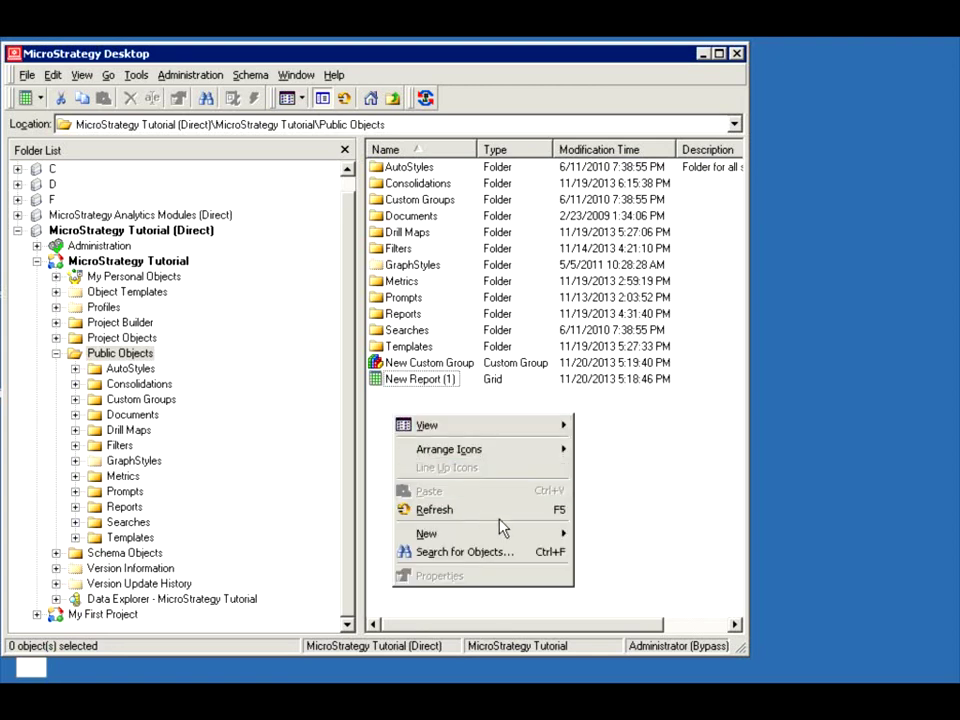
pyautogui.moveTo(530, 538)
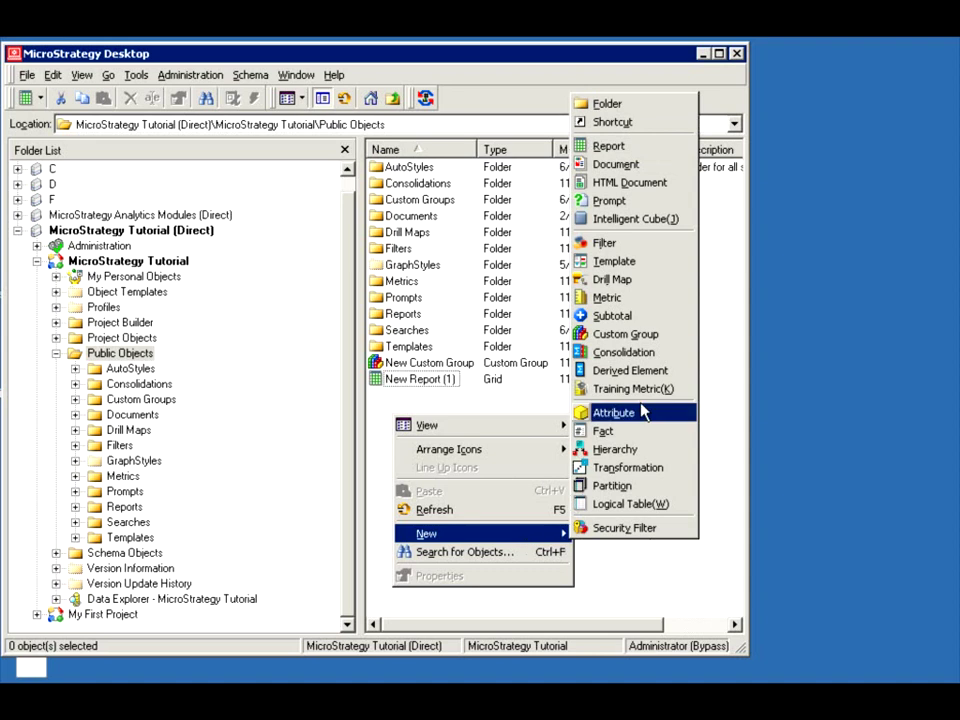
pyautogui.click(610, 333)
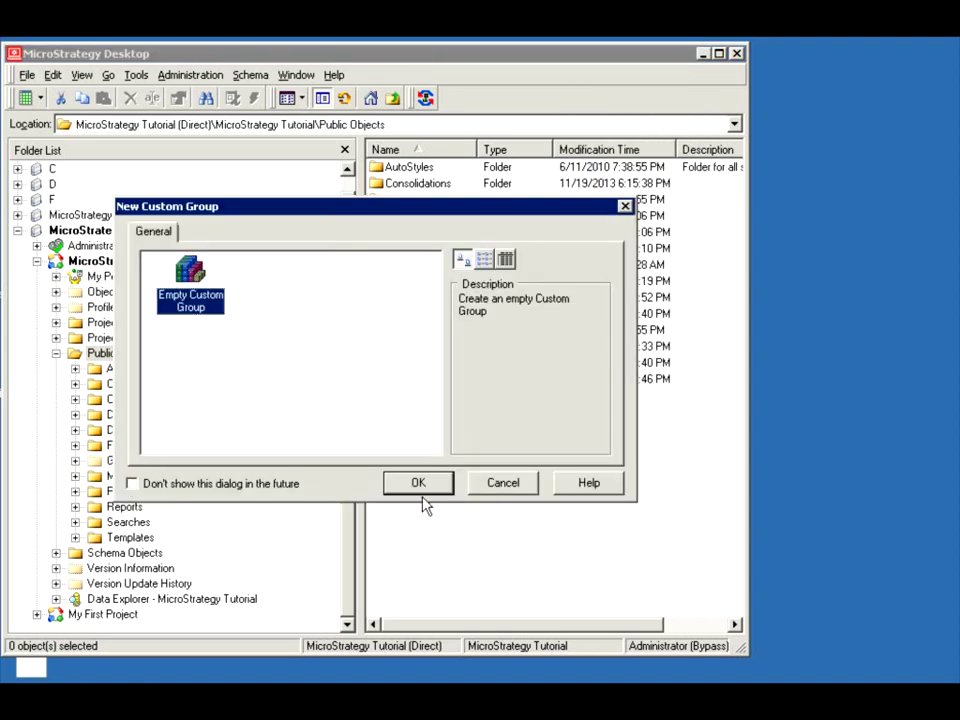
pyautogui.click(420, 492)
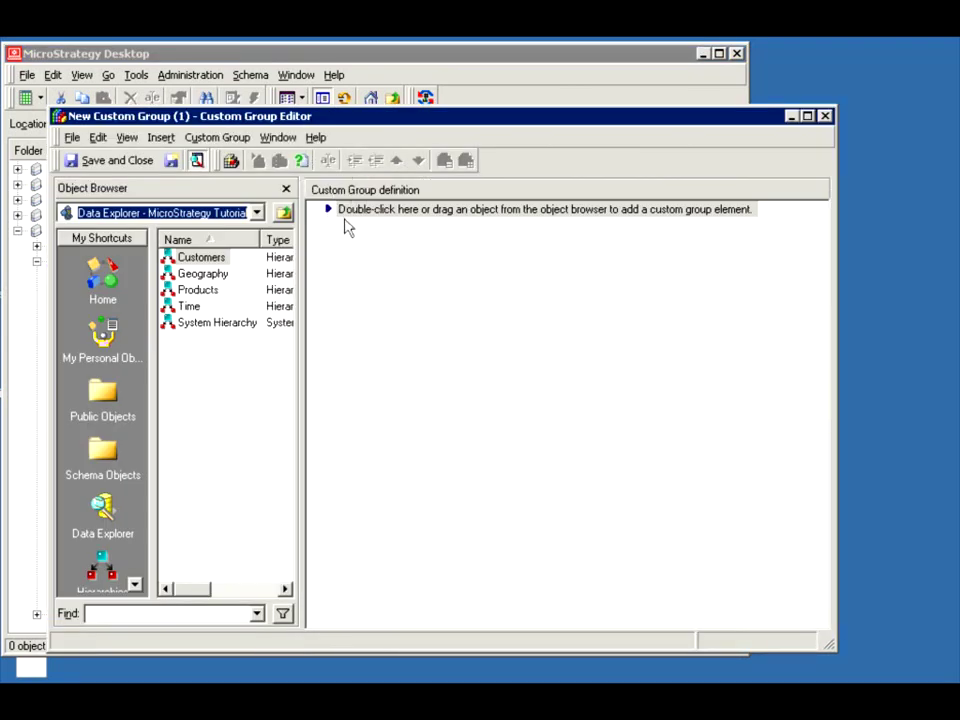
pyautogui.doubleClick(343, 211)
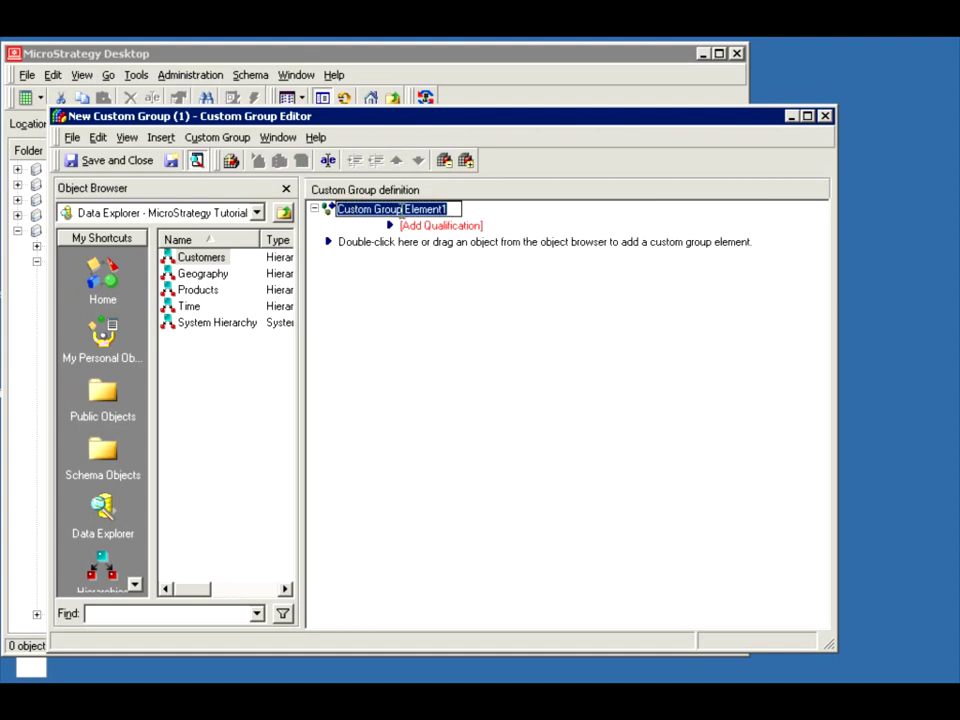
pyautogui.write('CG 1')
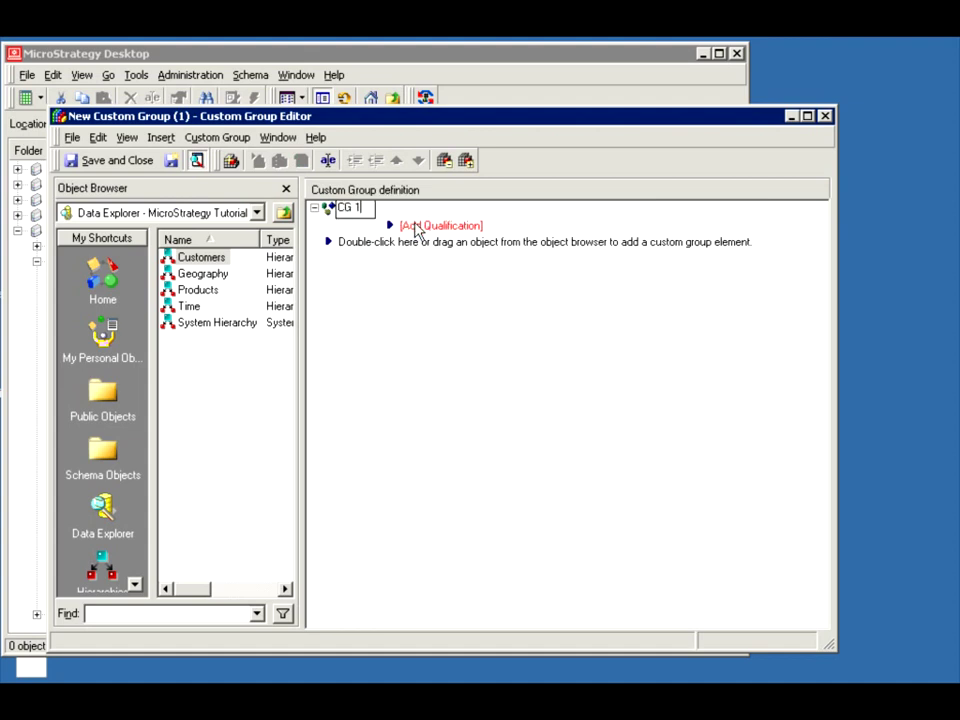
pyautogui.doubleClick(418, 224)
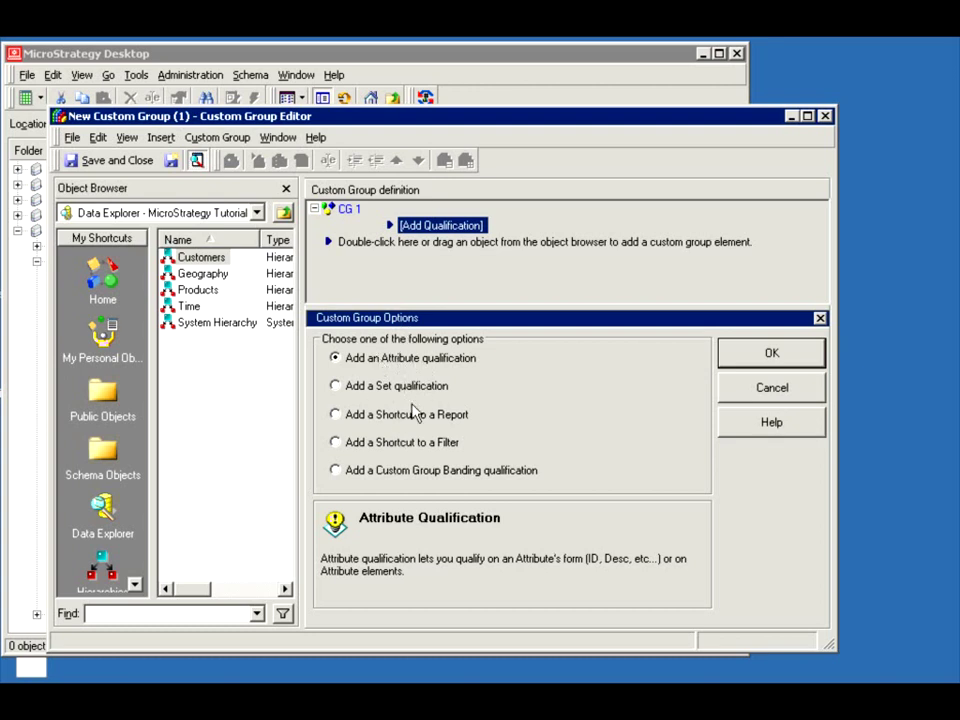
# Give CG 1 an attribute qualification on Year, in list 2008 and 2009.
pyautogui.click(736, 360)
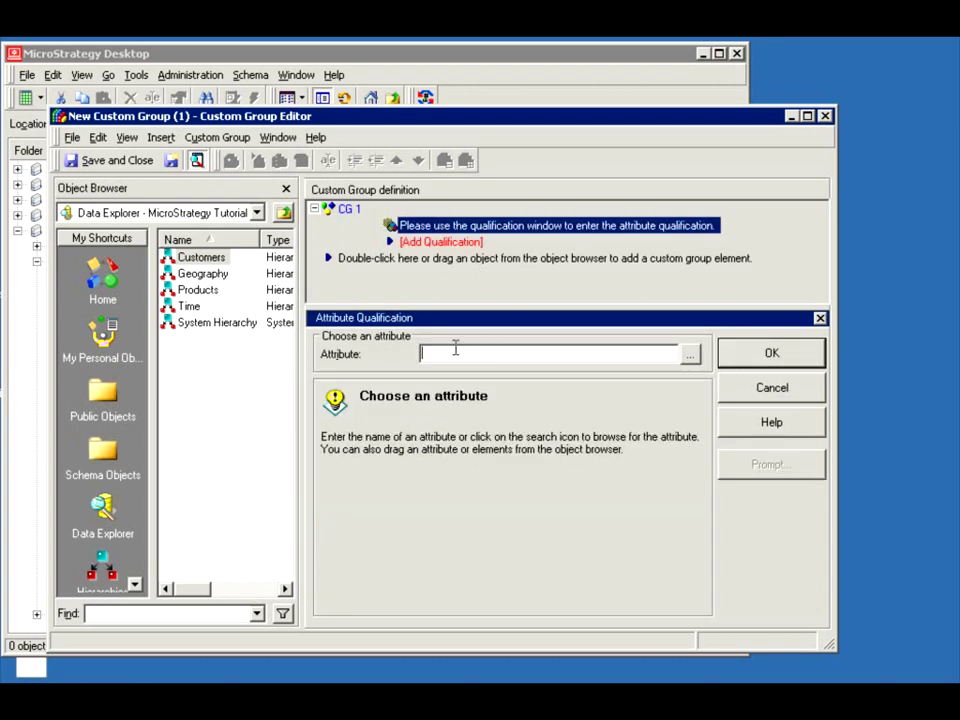
pyautogui.write('year')
pyautogui.click(768, 352)
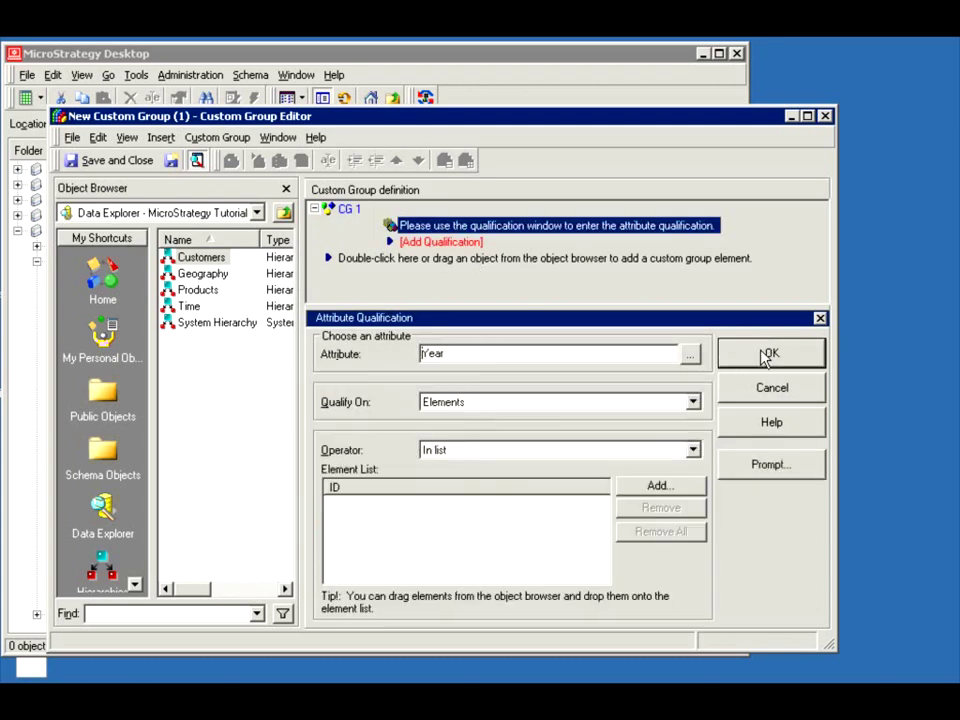
pyautogui.click(630, 486)
pyautogui.click(588, 375)
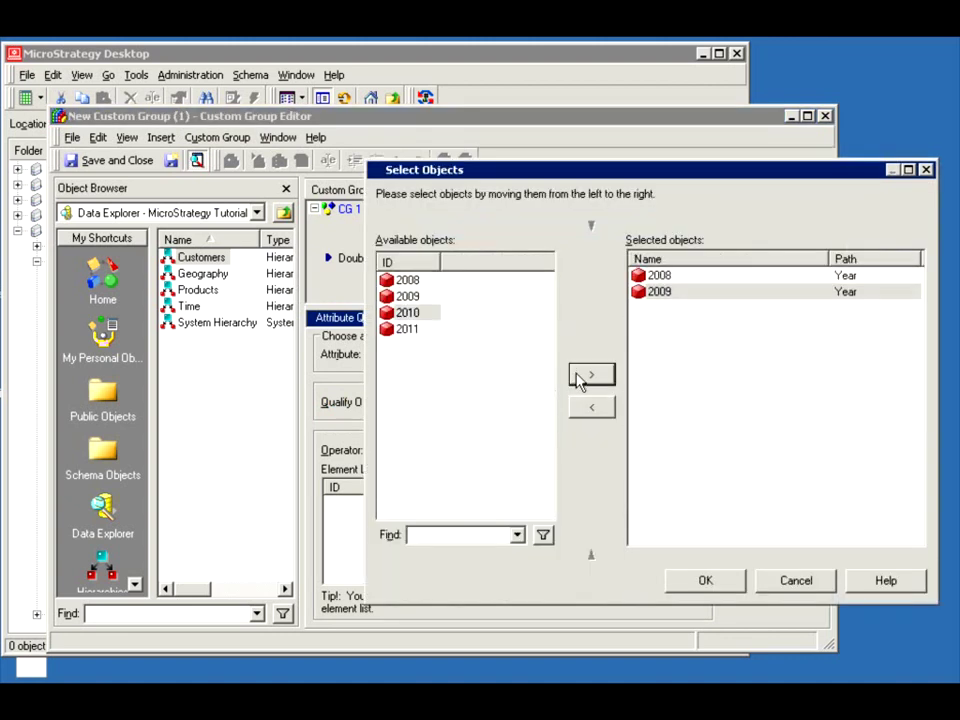
pyautogui.click(735, 586)
pyautogui.click(780, 354)
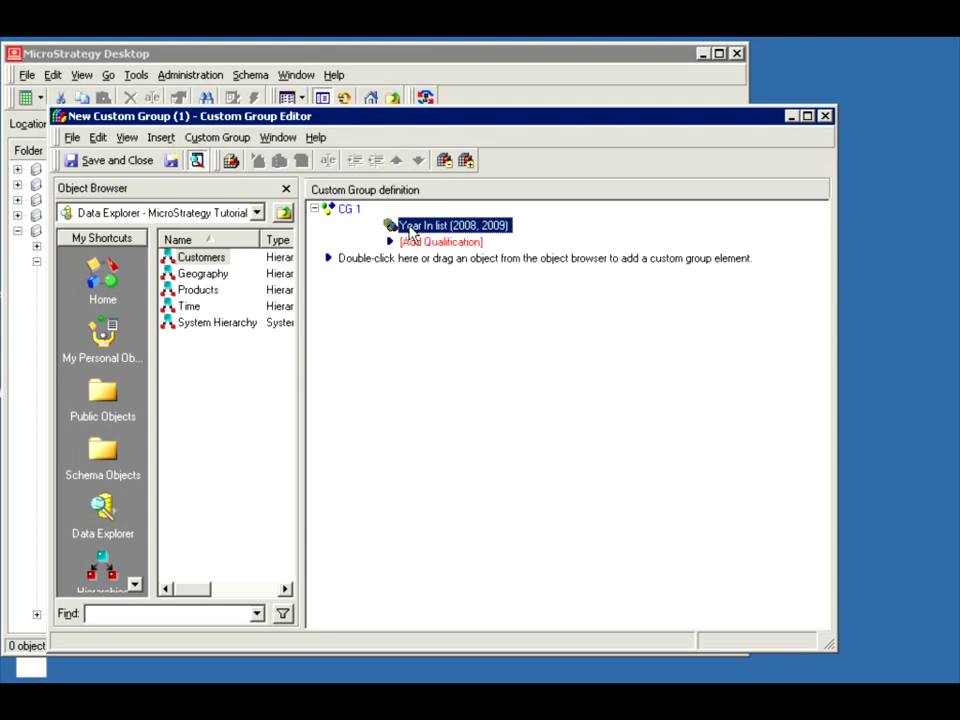
# Add a second element named CG 2 and choose an attribute qualification for it.
pyautogui.doubleClick(356, 262)
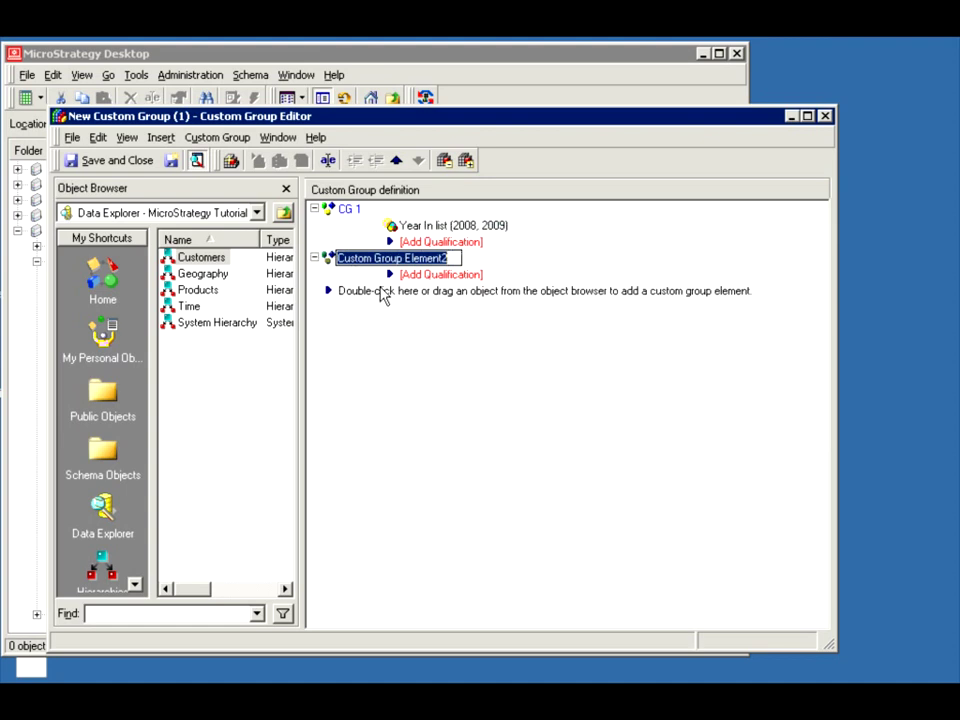
pyautogui.write('CG 2')
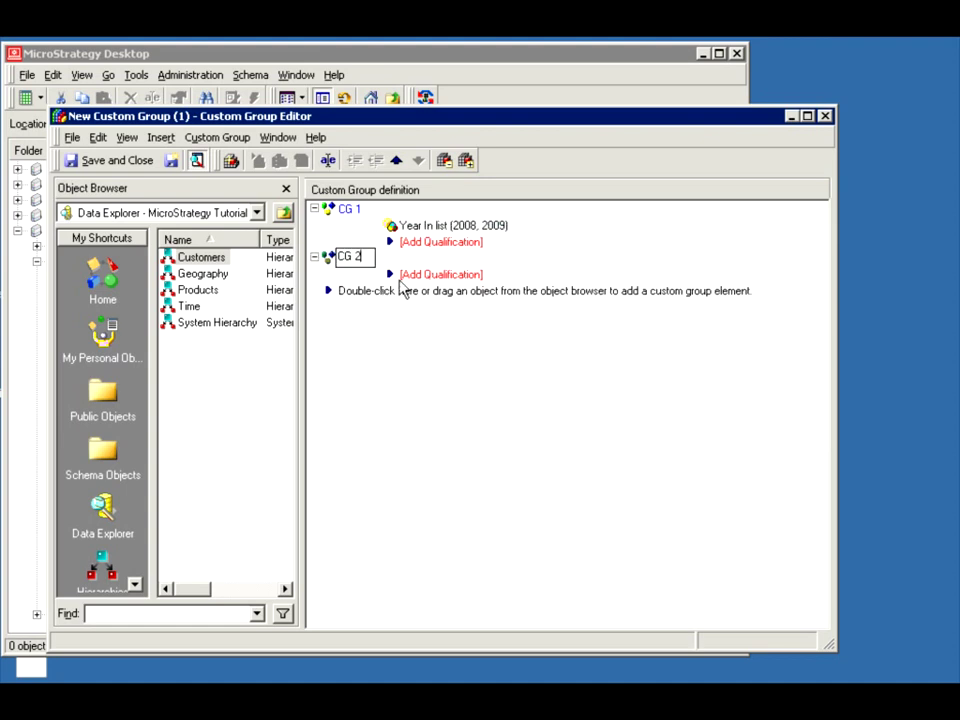
pyautogui.click(413, 274)
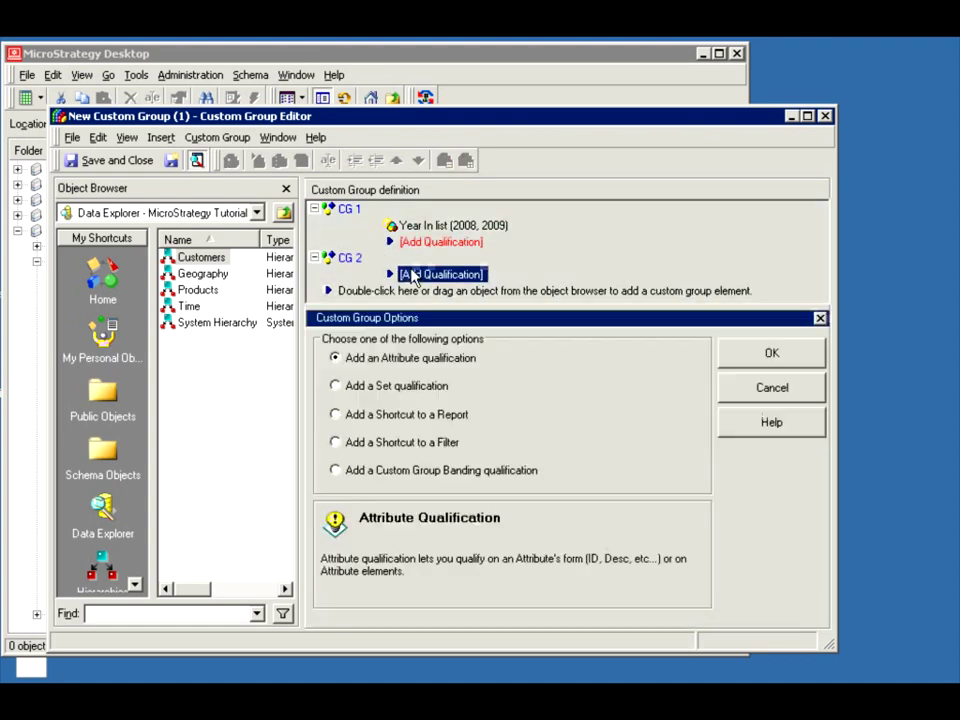
pyautogui.click(736, 361)
# Qualify CG 2 on the Year attribute, in list 2010 and 2011.
pyautogui.write('ye')
pyautogui.press('BackSpace')
pyautogui.press('BackSpace')
pyautogui.write('year')
pyautogui.press('Return')
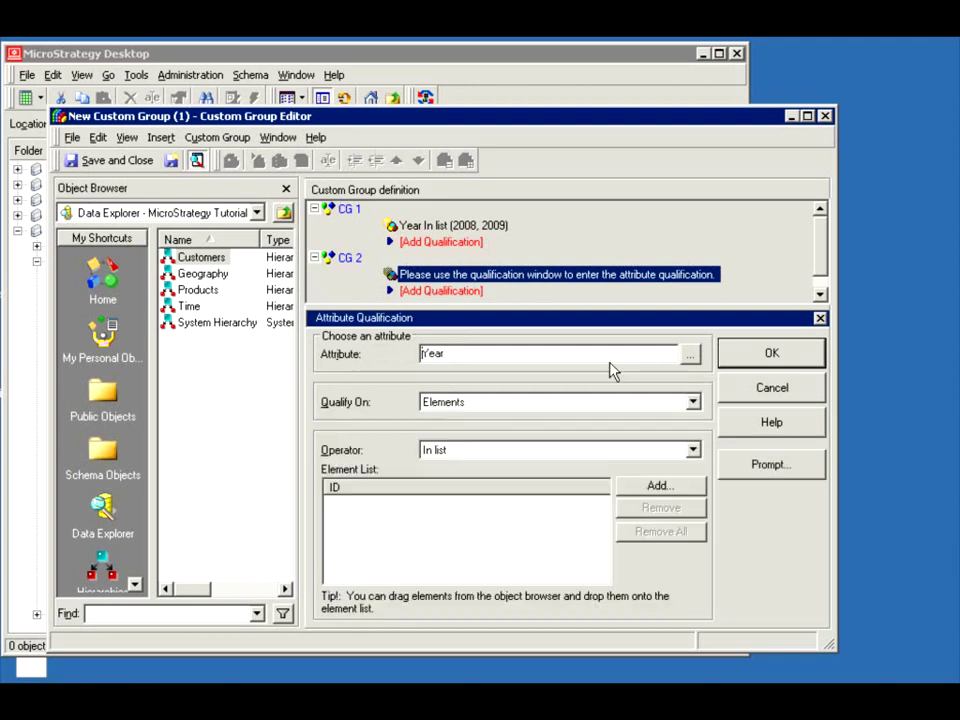
pyautogui.click(657, 490)
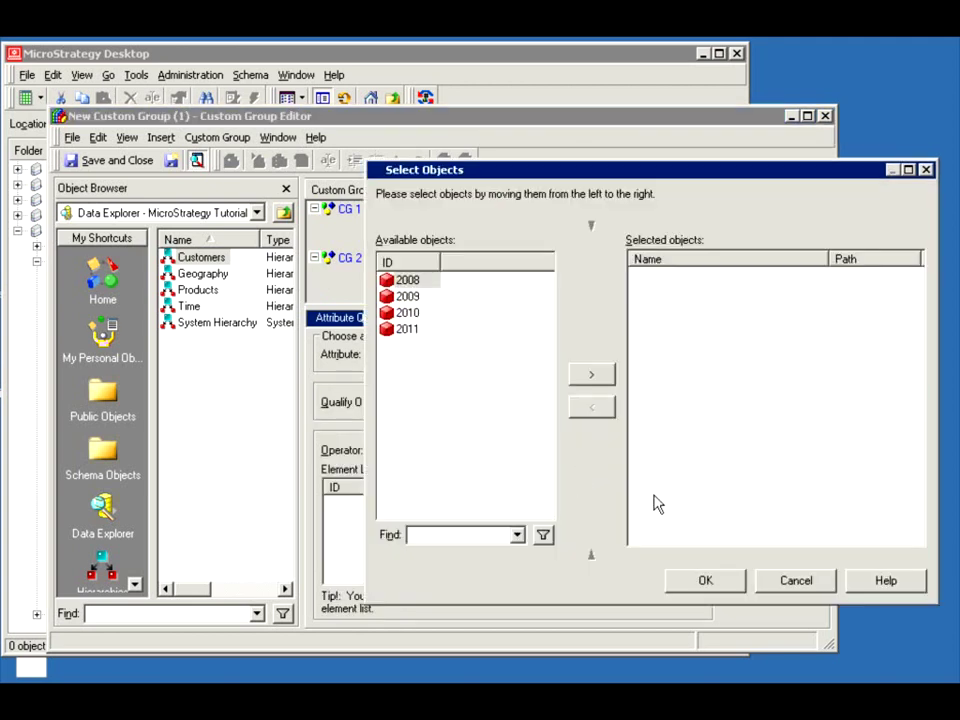
pyautogui.doubleClick(410, 312)
pyautogui.doubleClick(408, 329)
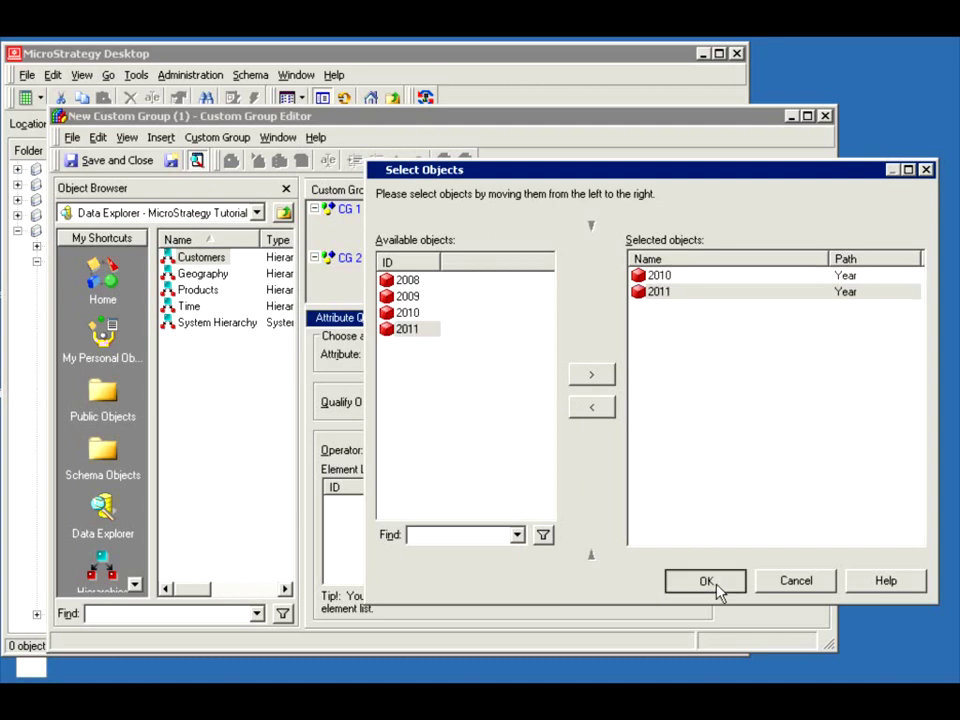
pyautogui.click(705, 580)
pyautogui.click(746, 351)
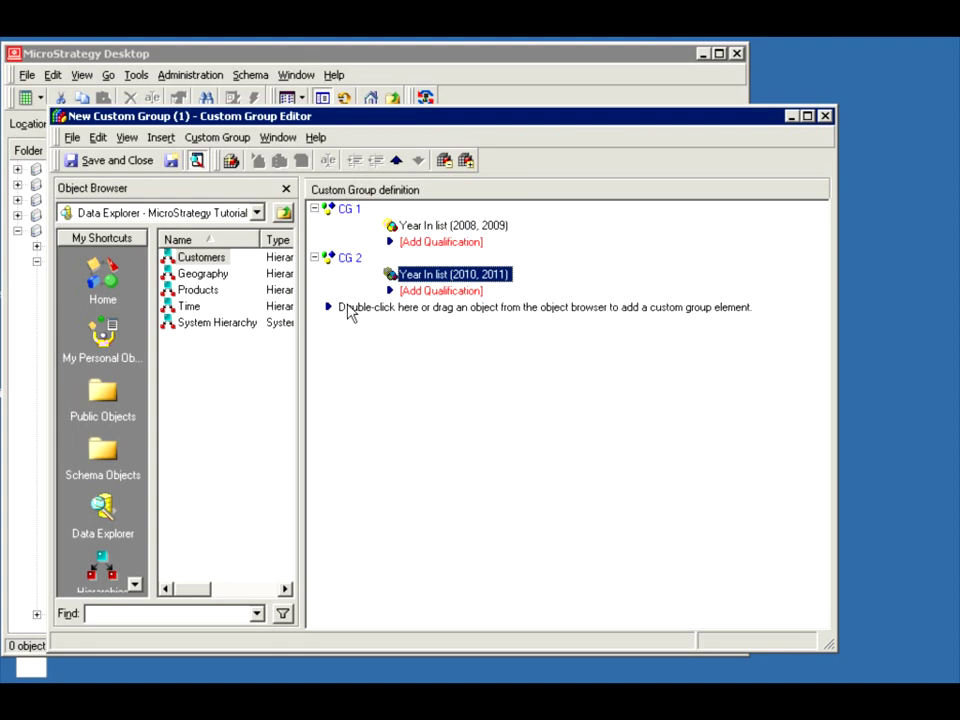
# Replace the Year attribute in CG 2's qualification with Month of Year.
pyautogui.doubleClick(402, 274)
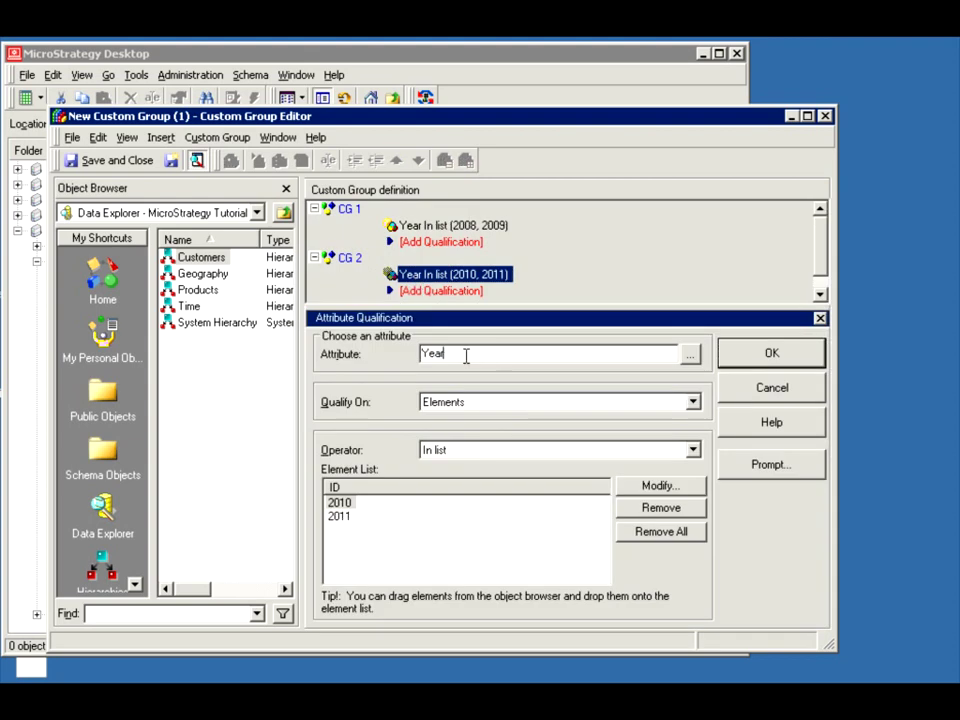
pyautogui.moveTo(465, 355); pyautogui.dragTo(409, 354)
pyautogui.write('Month')
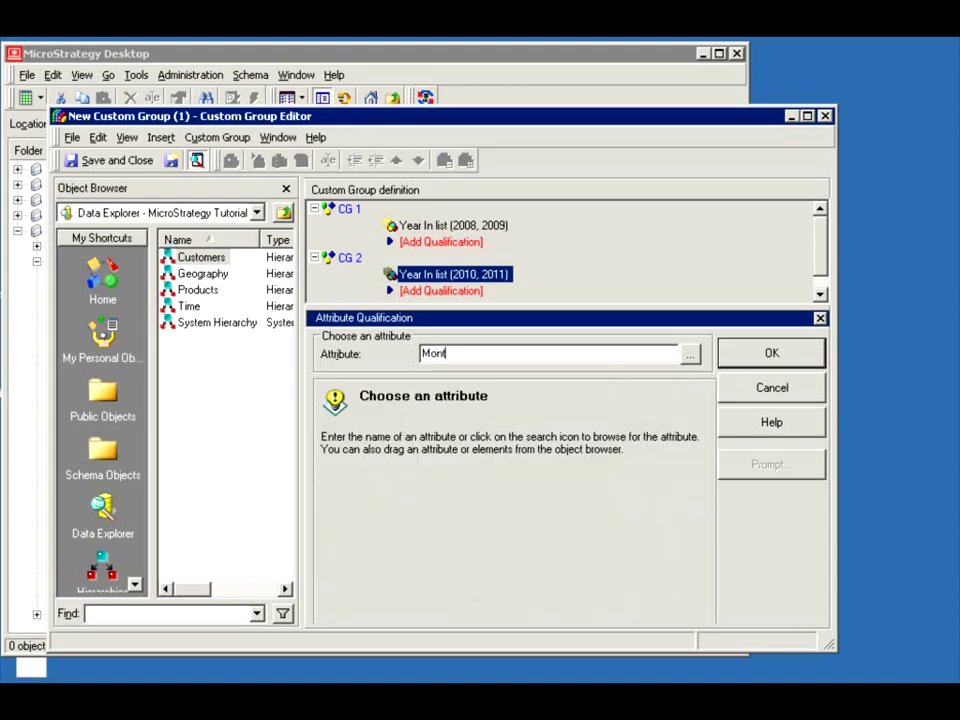
pyautogui.click(800, 362)
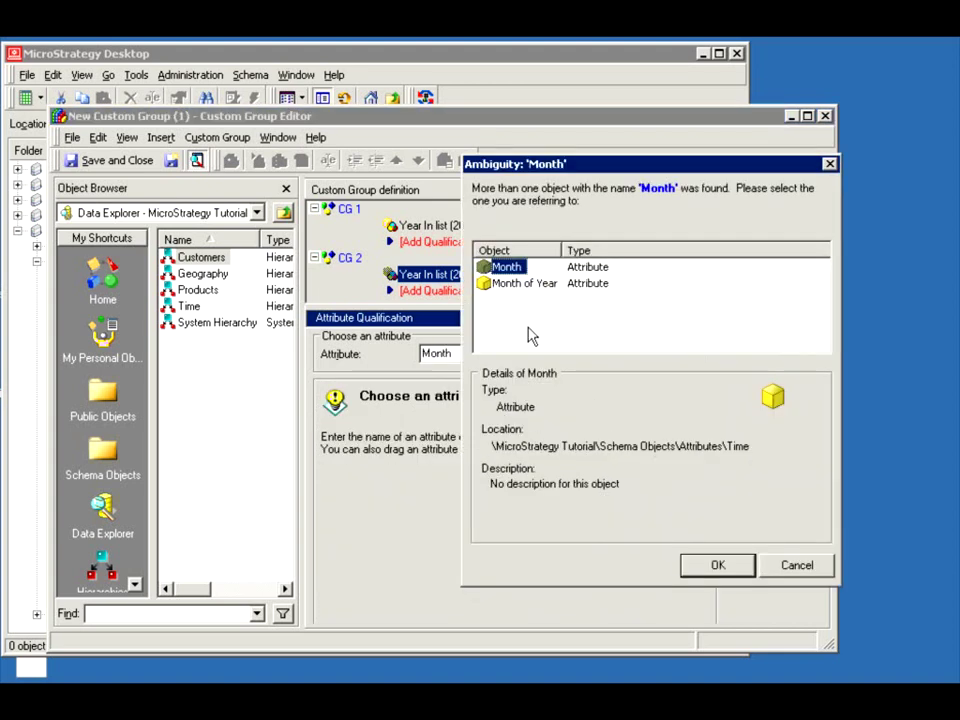
pyautogui.click(516, 283)
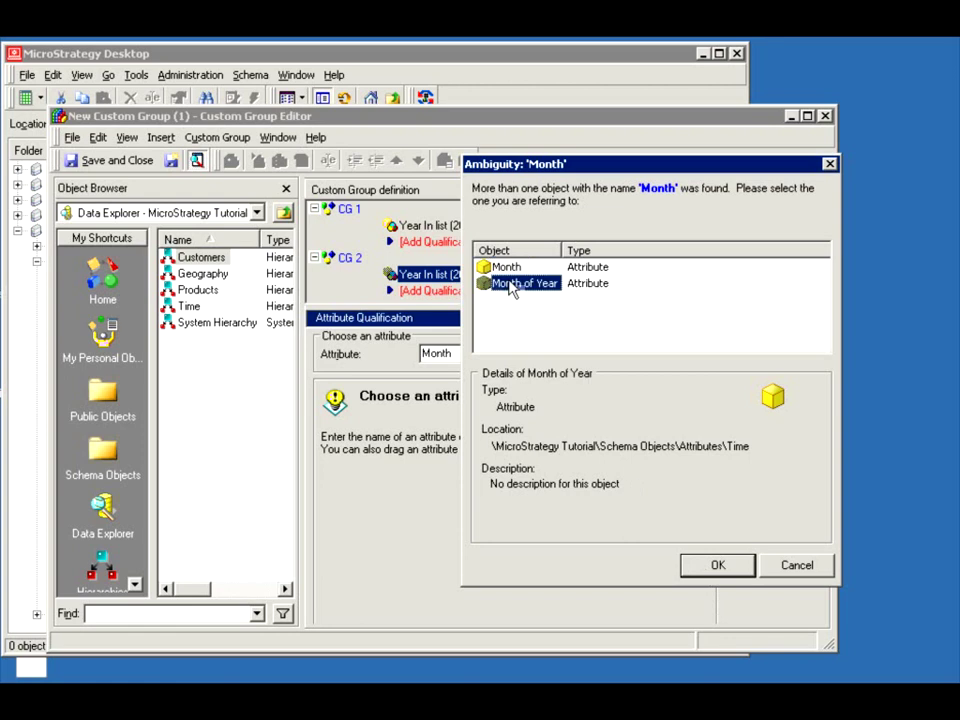
pyautogui.click(700, 570)
# Qualify on ID Exactly 12, apply the condition, and reopen it for editing.
pyautogui.click(467, 402)
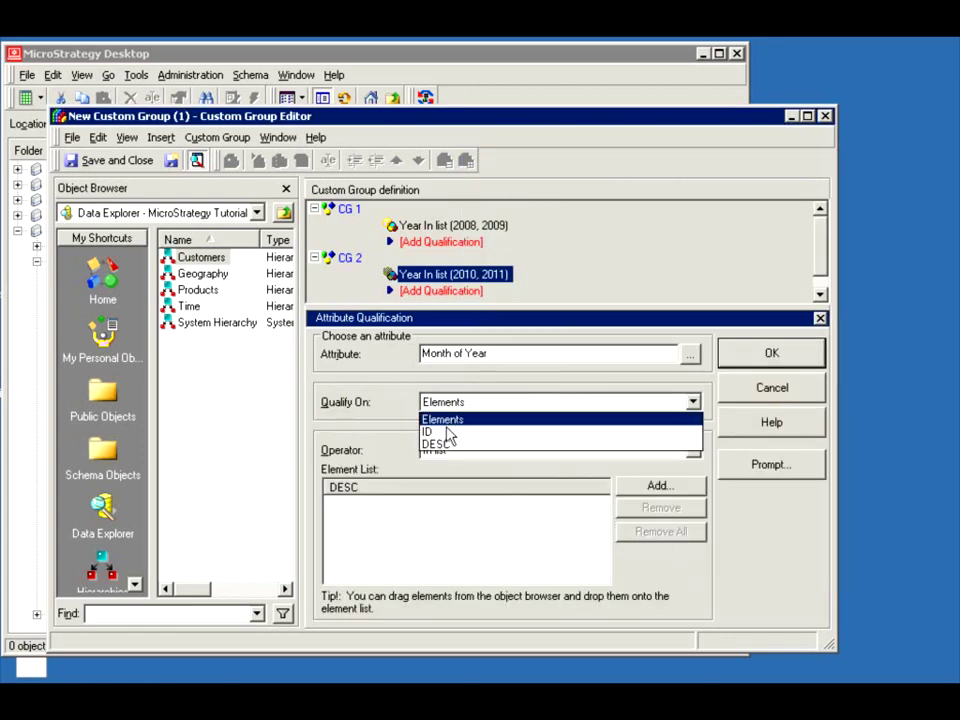
pyautogui.click(447, 432)
pyautogui.write('12')
pyautogui.click(789, 364)
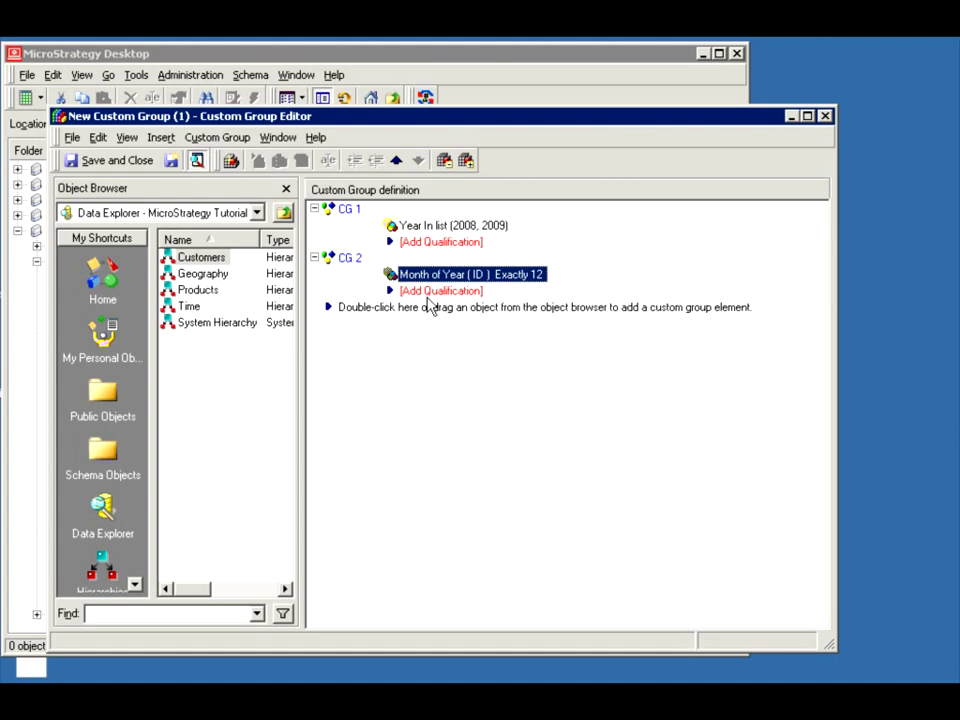
pyautogui.doubleClick(405, 274)
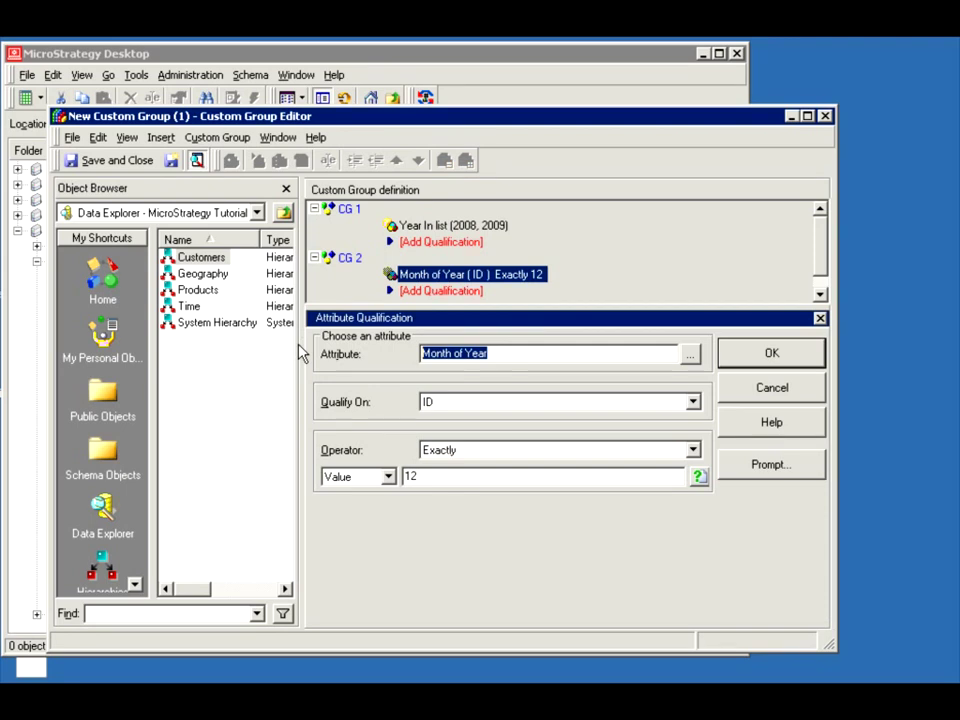
# Switch CG 2's attribute to Country, qualifying on elements in list USA.
pyautogui.write('Country')
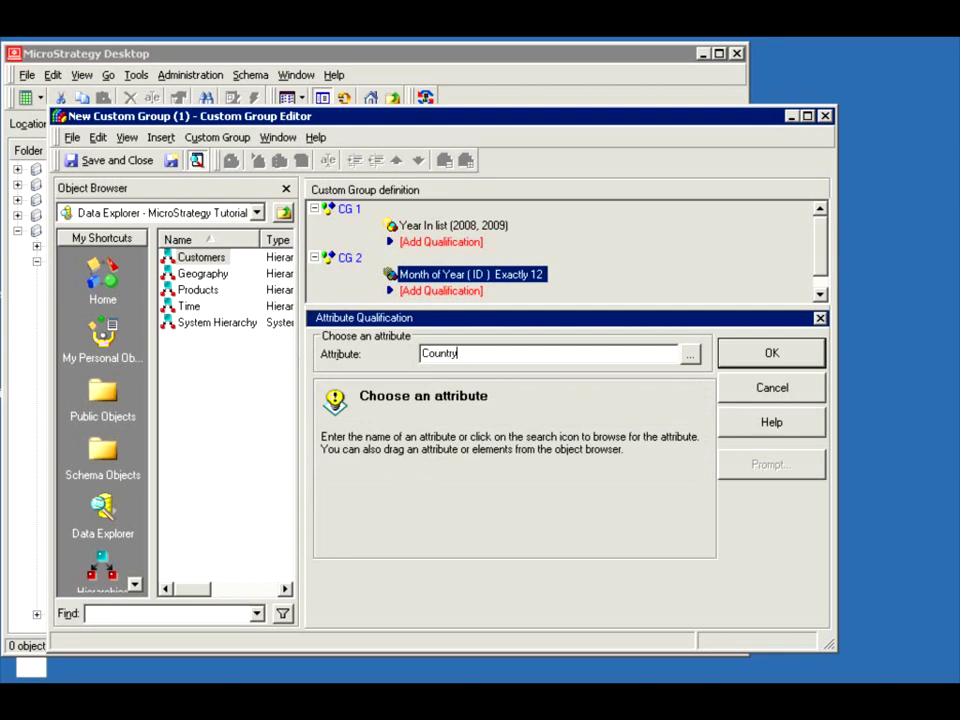
pyautogui.press('Return')
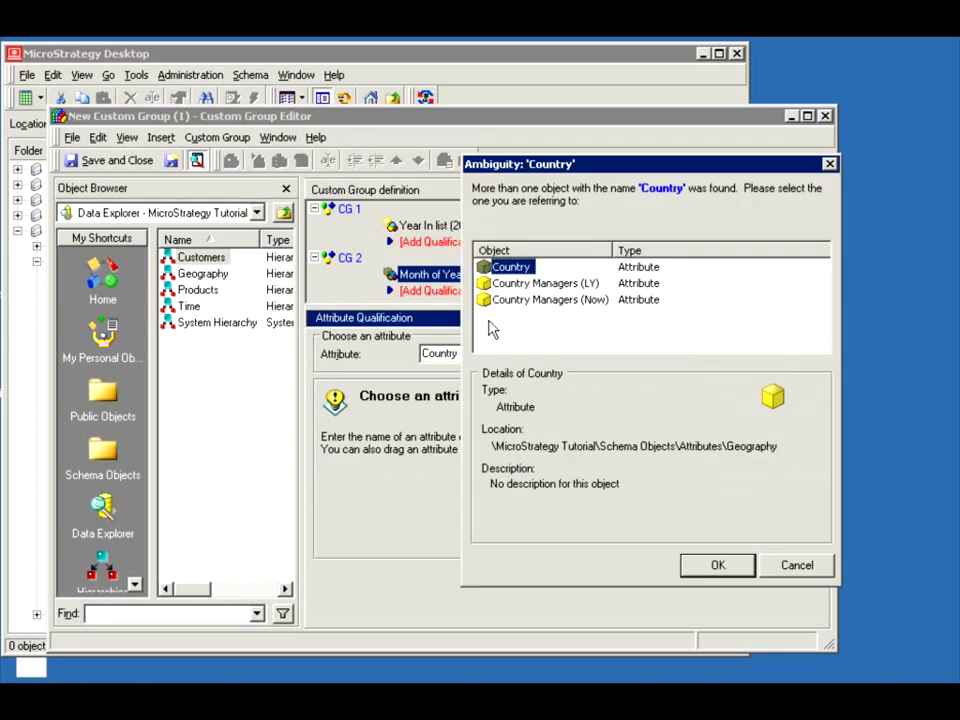
pyautogui.click(688, 570)
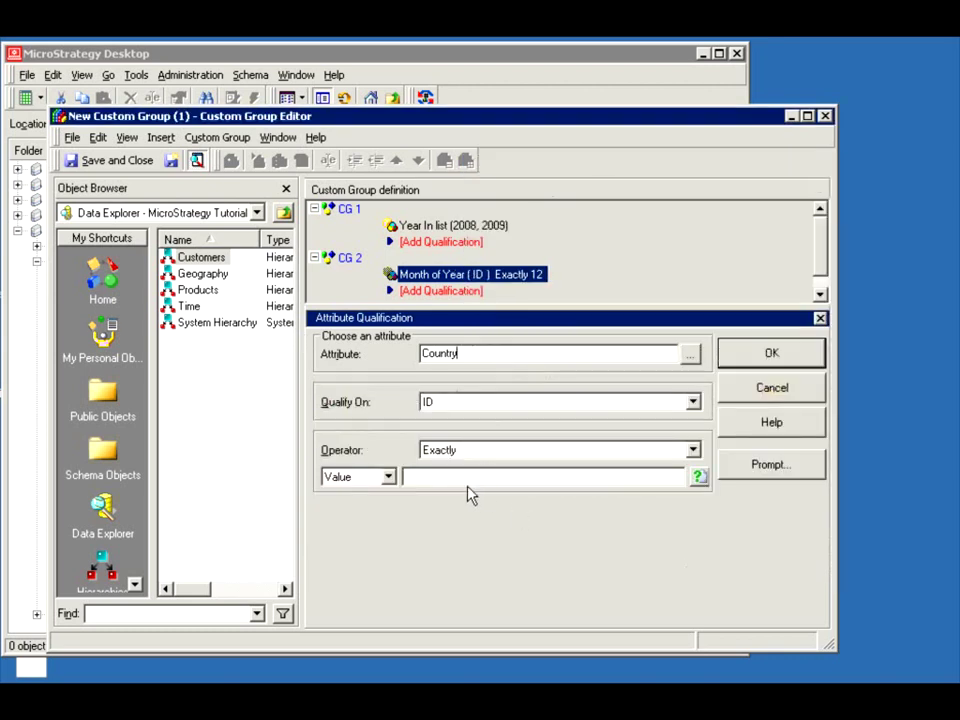
pyautogui.click(433, 404)
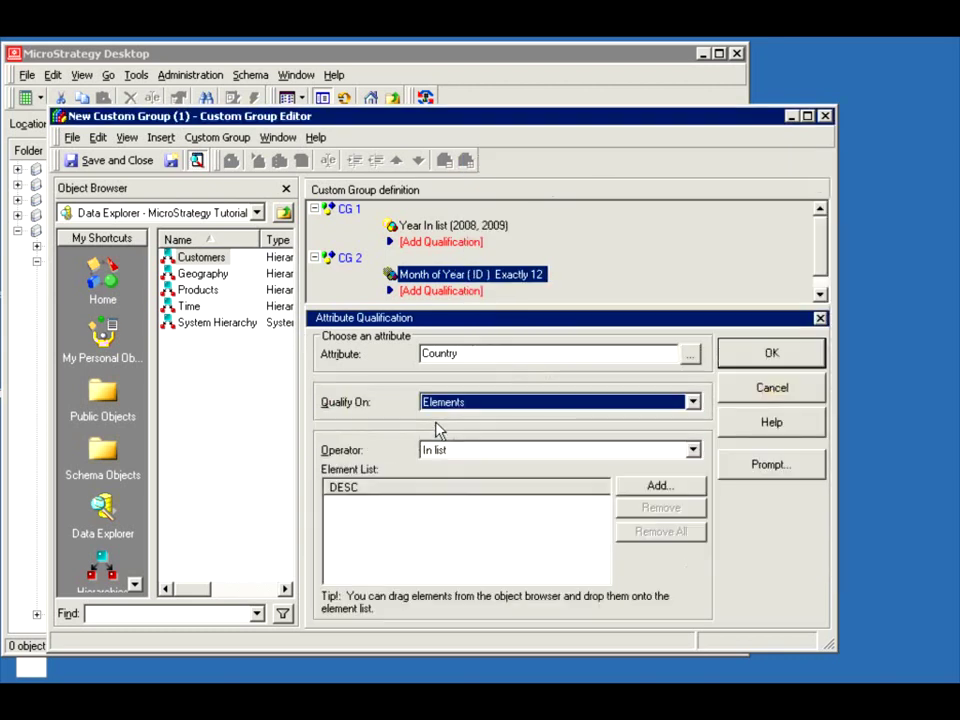
pyautogui.click(652, 490)
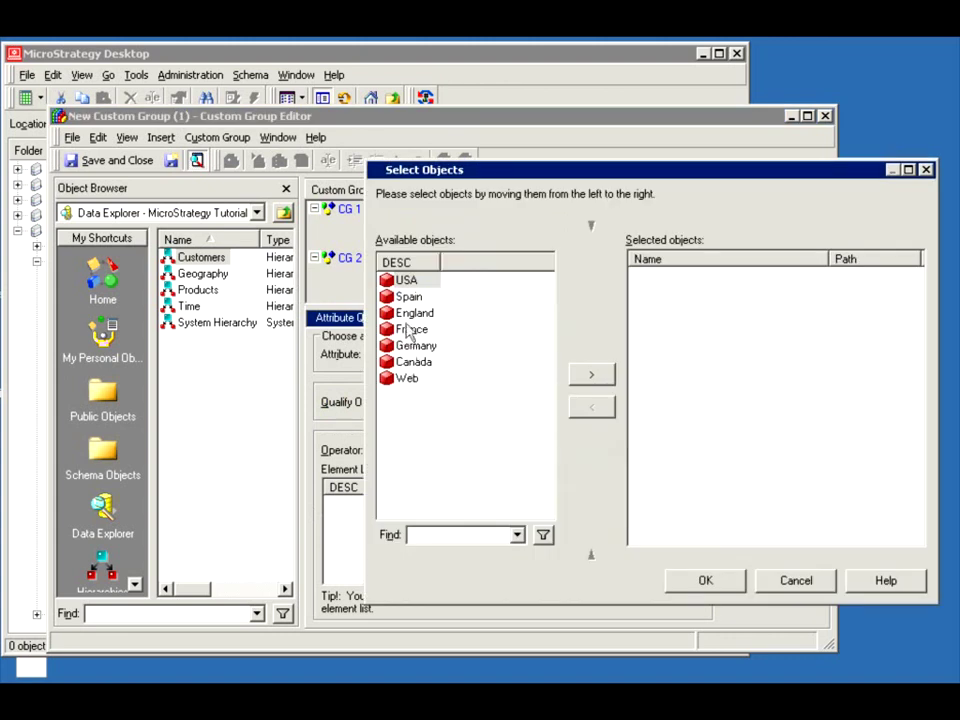
pyautogui.click(600, 385)
pyautogui.click(724, 575)
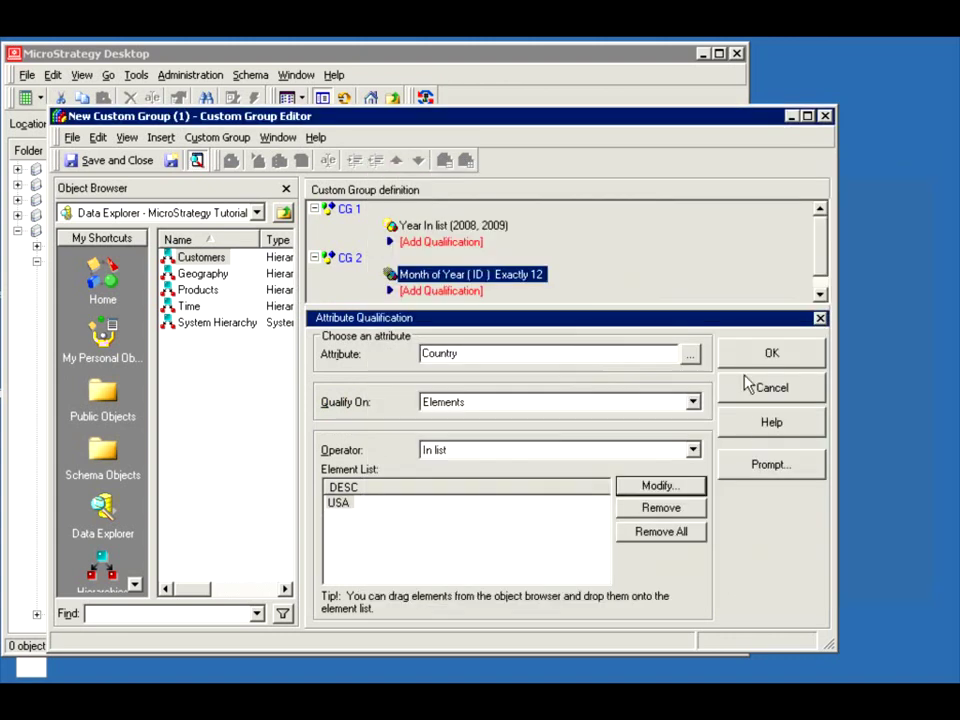
pyautogui.click(746, 361)
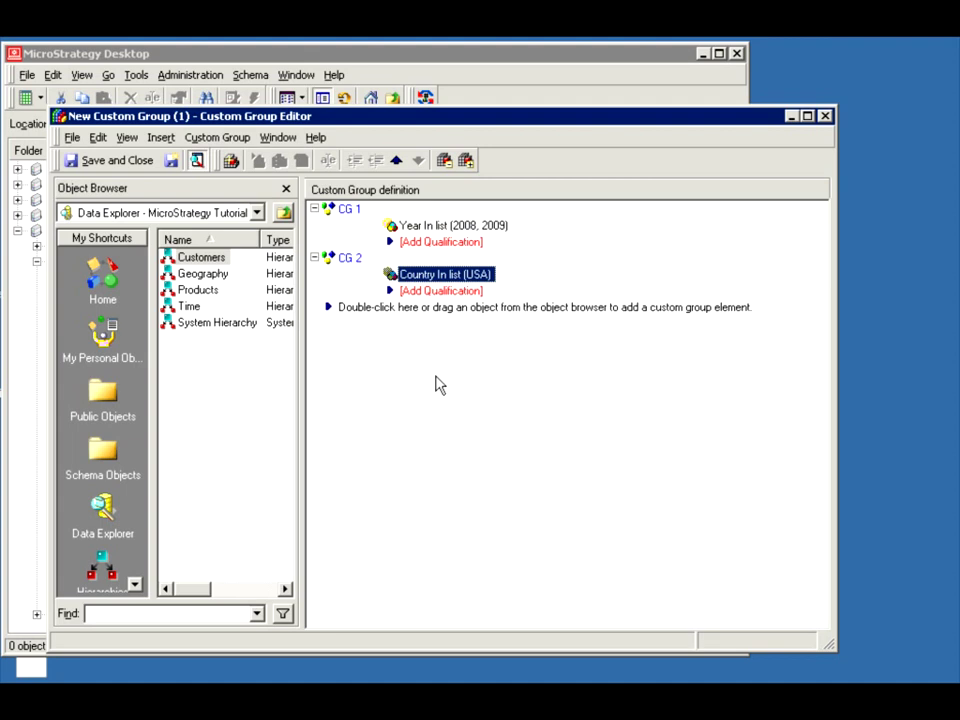
# Add a third element named CG 3 and choose a set qualification for it.
pyautogui.doubleClick(370, 309)
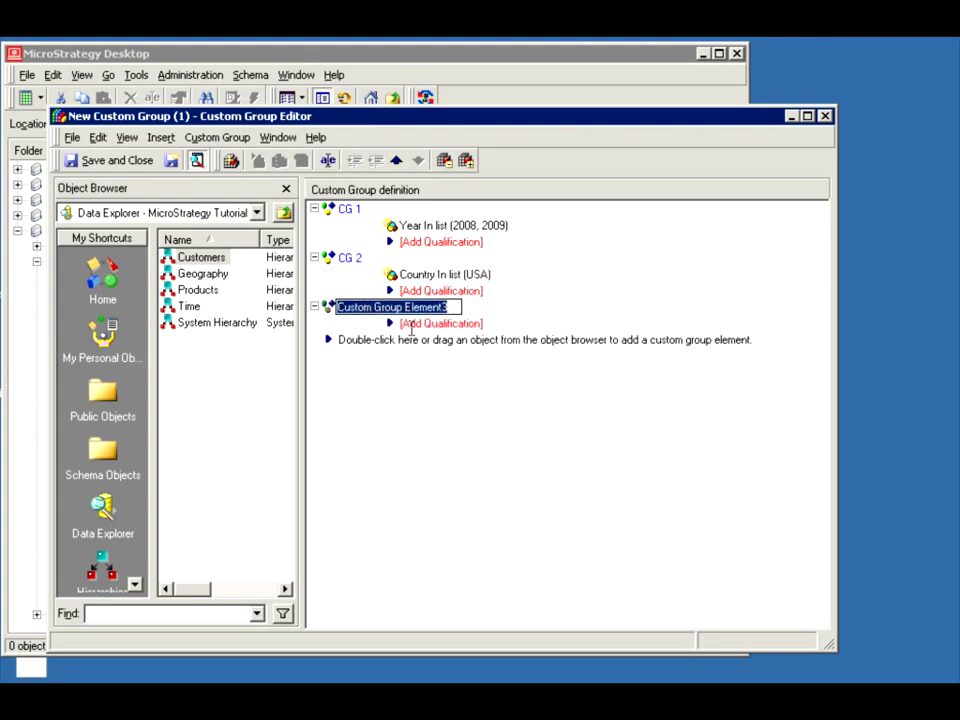
pyautogui.write('CG 3')
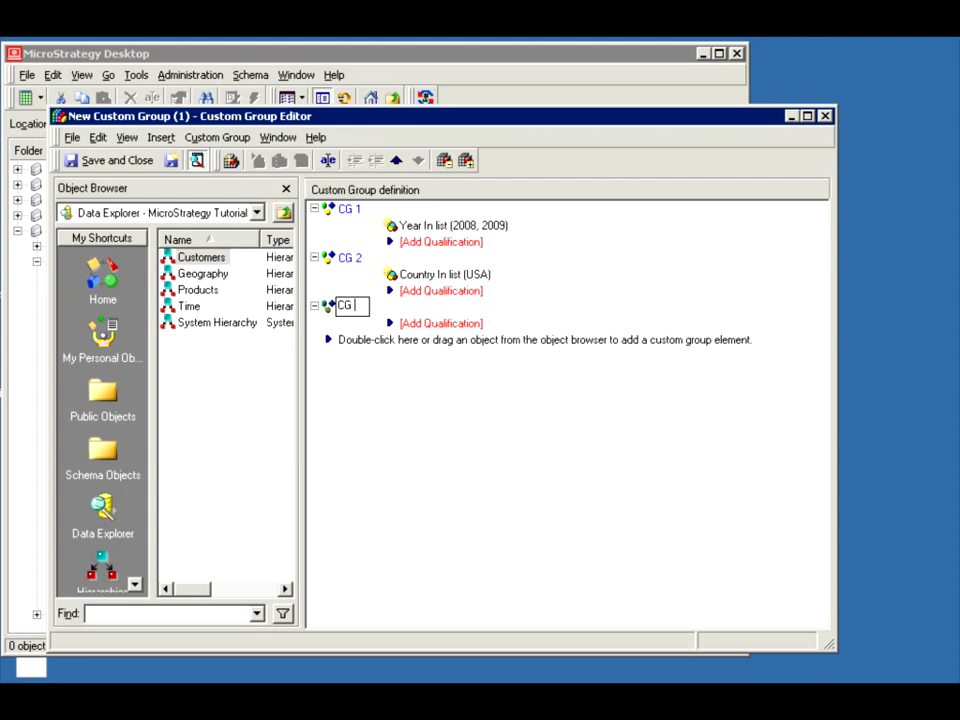
pyautogui.doubleClick(437, 324)
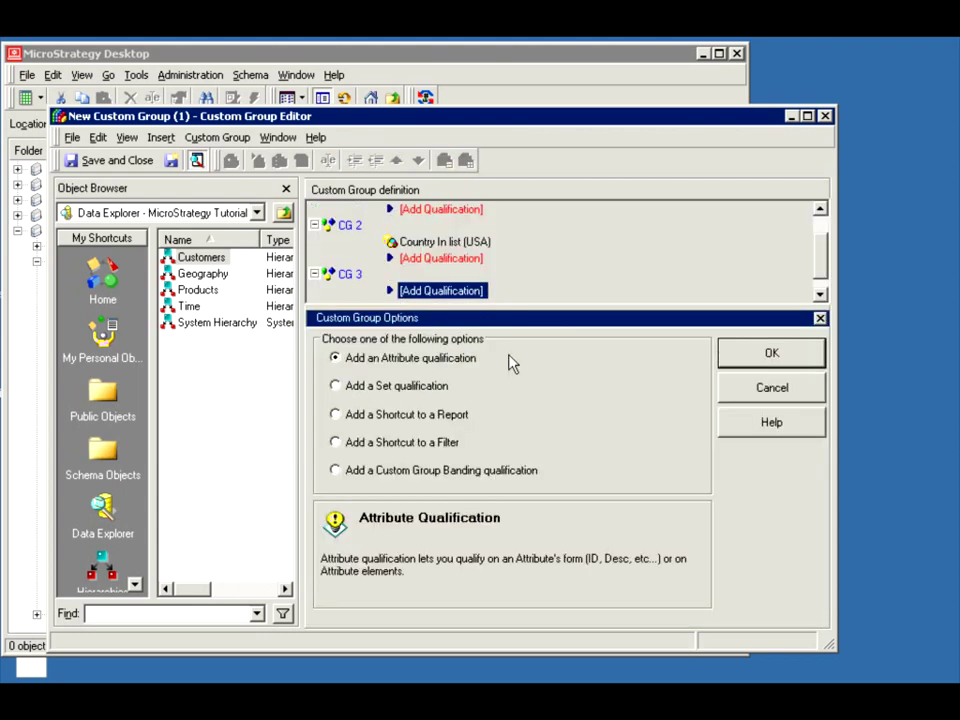
pyautogui.click(405, 385)
pyautogui.click(730, 358)
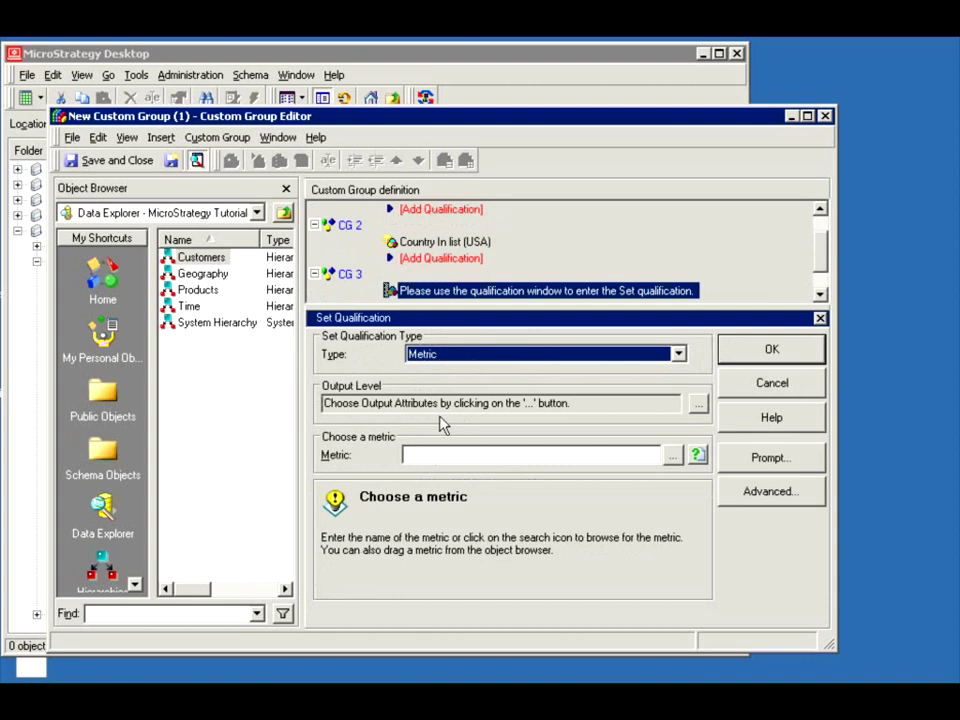
# Set the set qualification's output level to Year from the Time folder.
pyautogui.click(698, 403)
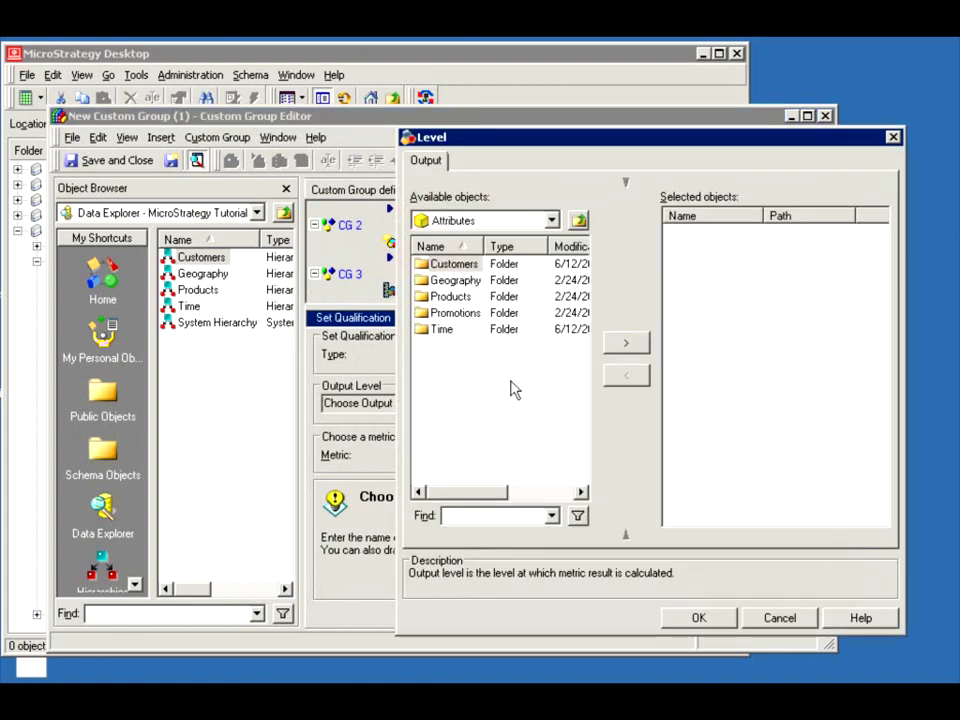
pyautogui.doubleClick(436, 332)
pyautogui.click(438, 330)
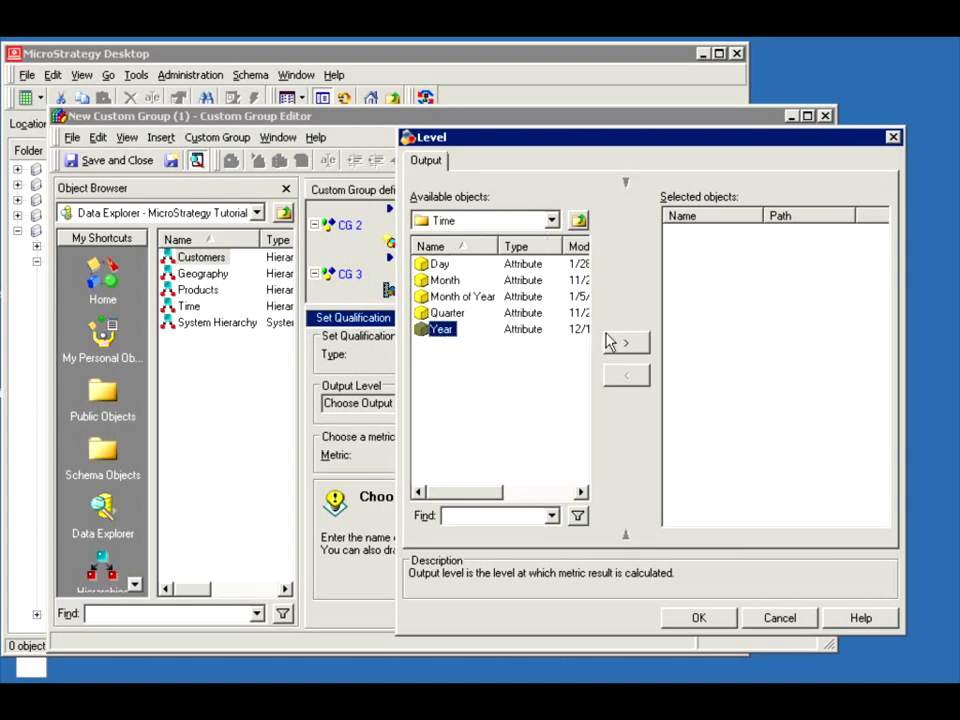
pyautogui.click(620, 343)
pyautogui.click(699, 618)
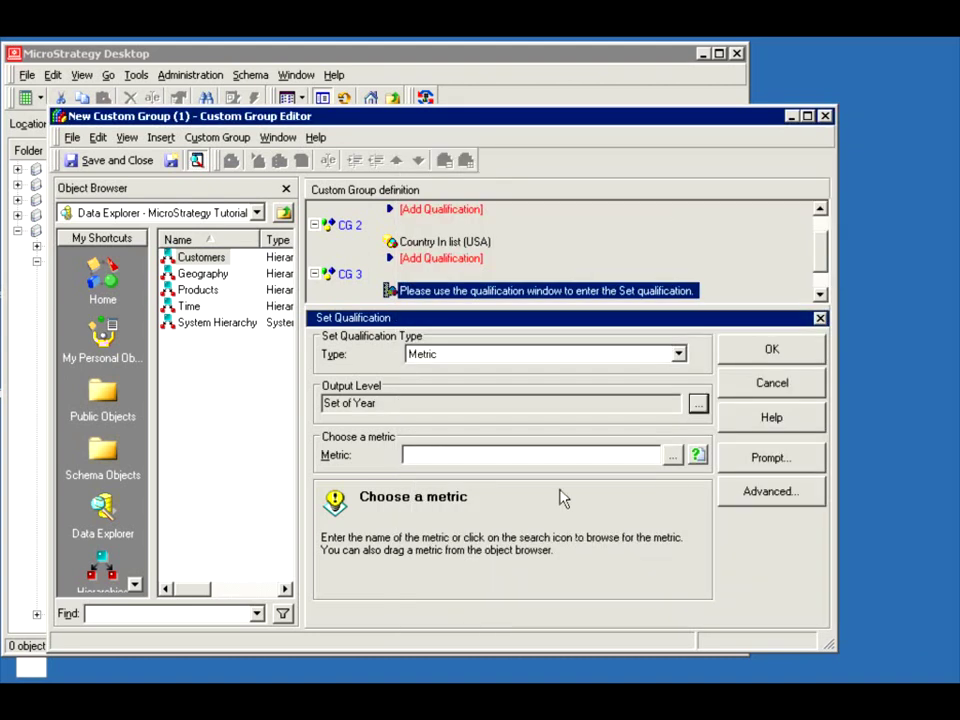
# Use the Revenue metric with Rank function and Top 3 condition.
pyautogui.click(510, 456)
pyautogui.write('Rev')
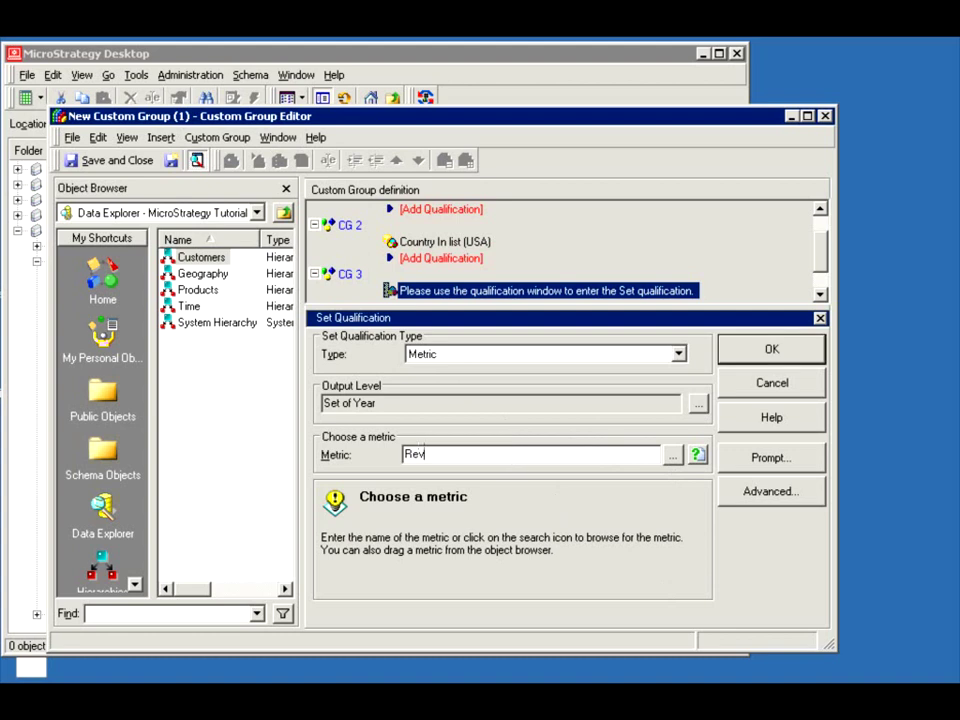
pyautogui.write('enue')
pyautogui.press('Return')
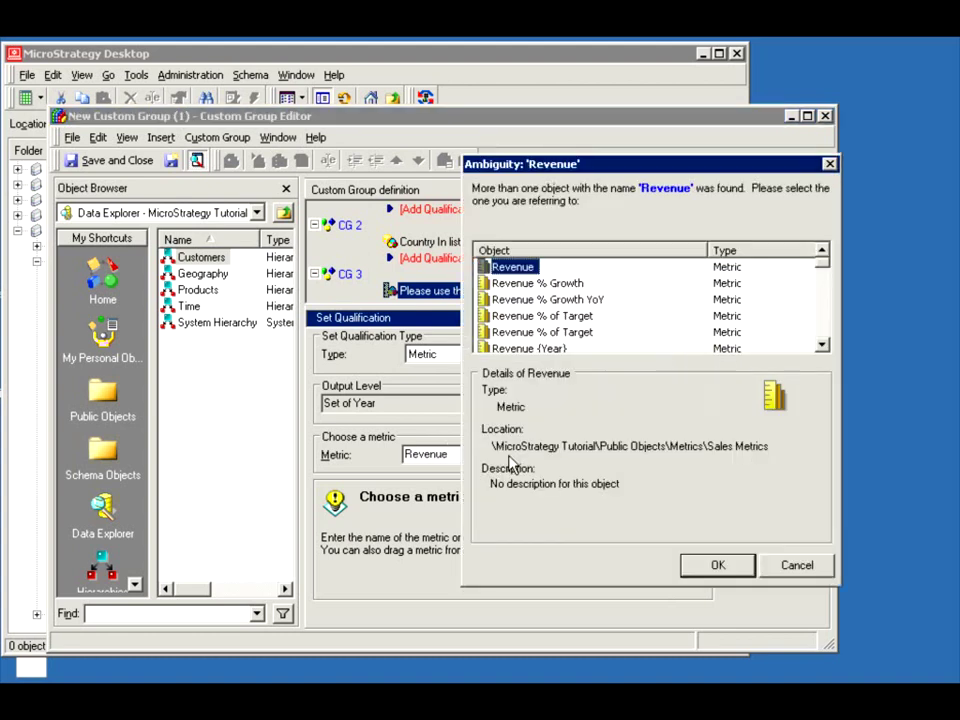
pyautogui.click(712, 566)
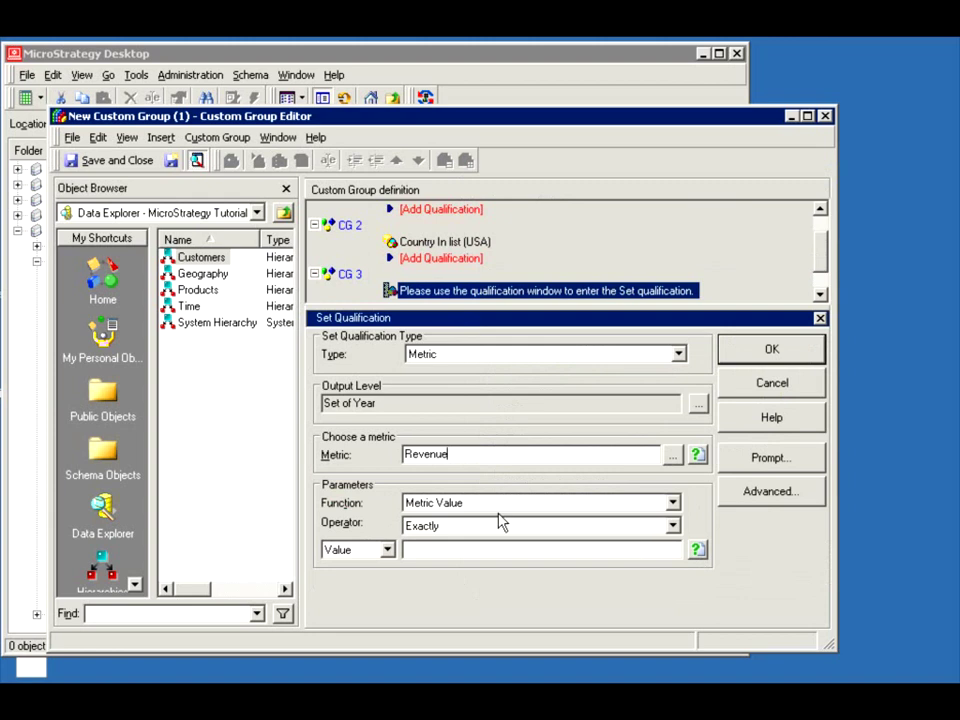
pyautogui.click(446, 505)
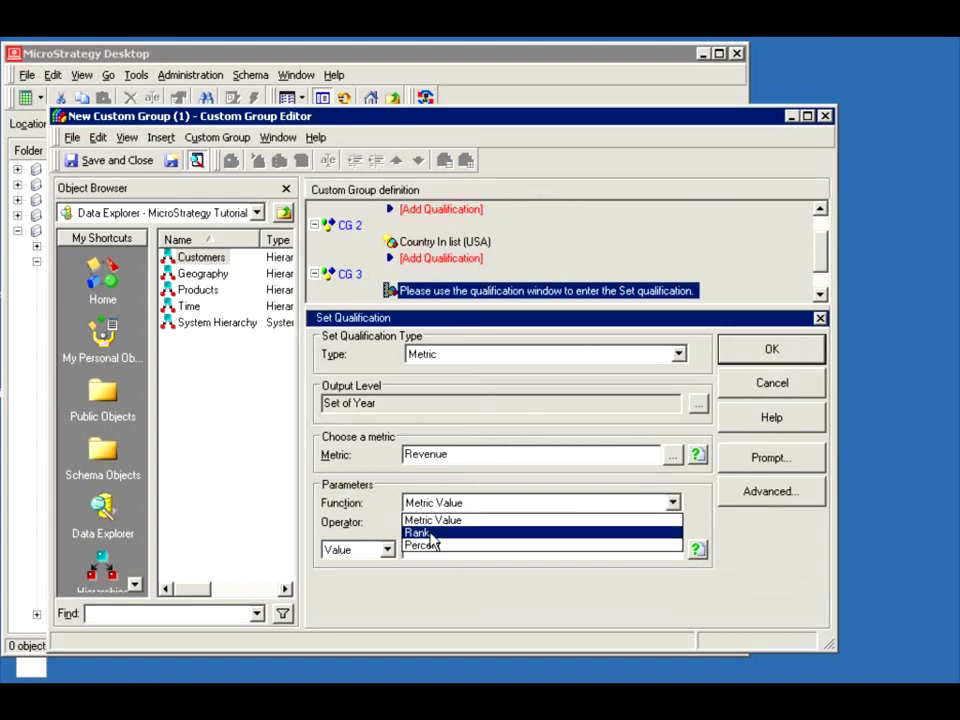
pyautogui.click(433, 534)
pyautogui.click(422, 528)
pyautogui.click(422, 545)
pyautogui.click(424, 549)
pyautogui.write('3')
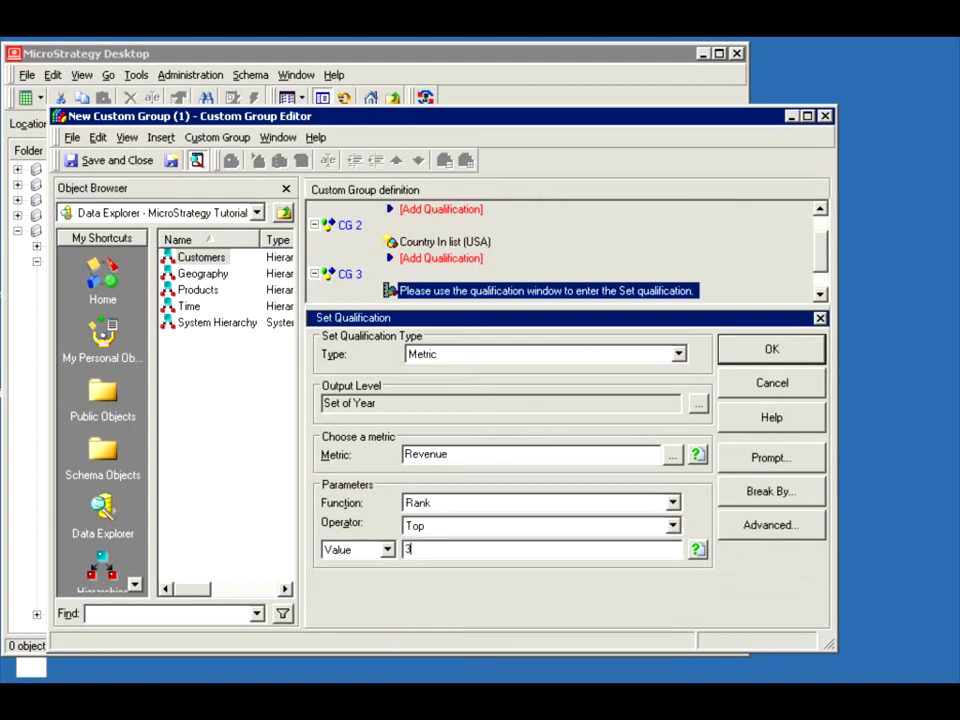
# Break the Revenue ranking by Quarter and finish CG 3's set qualification.
pyautogui.click(757, 493)
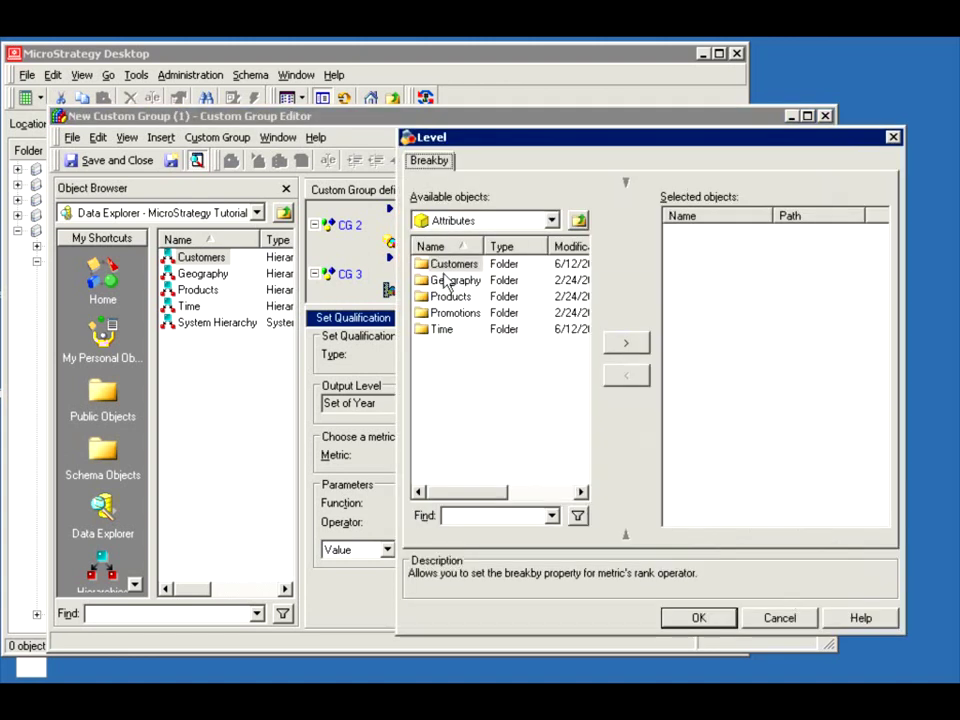
pyautogui.doubleClick(442, 330)
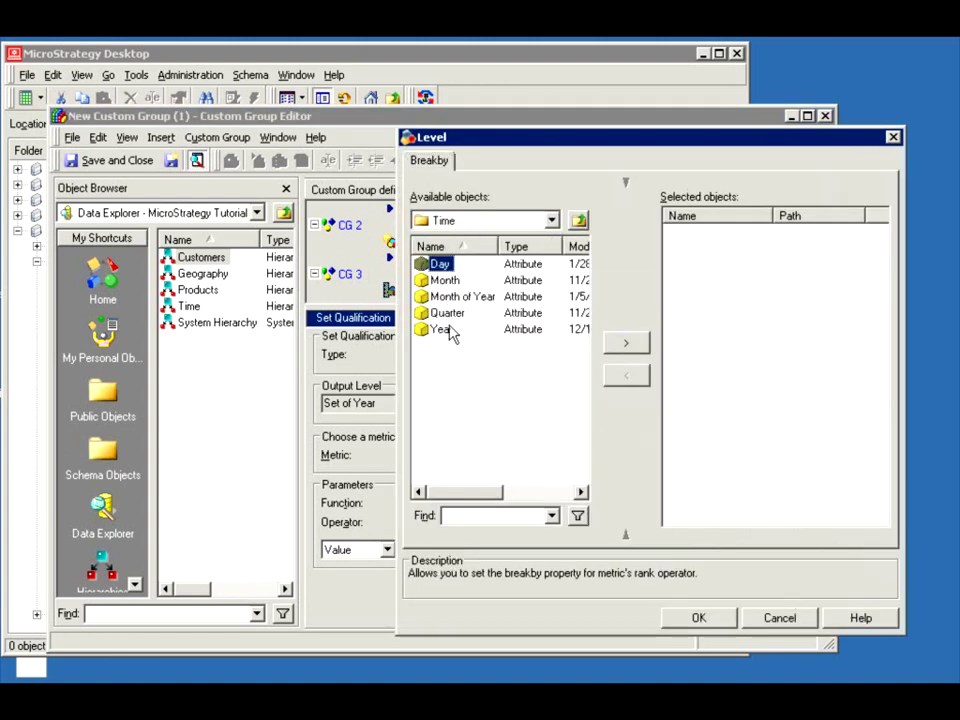
pyautogui.click(443, 314)
pyautogui.click(617, 342)
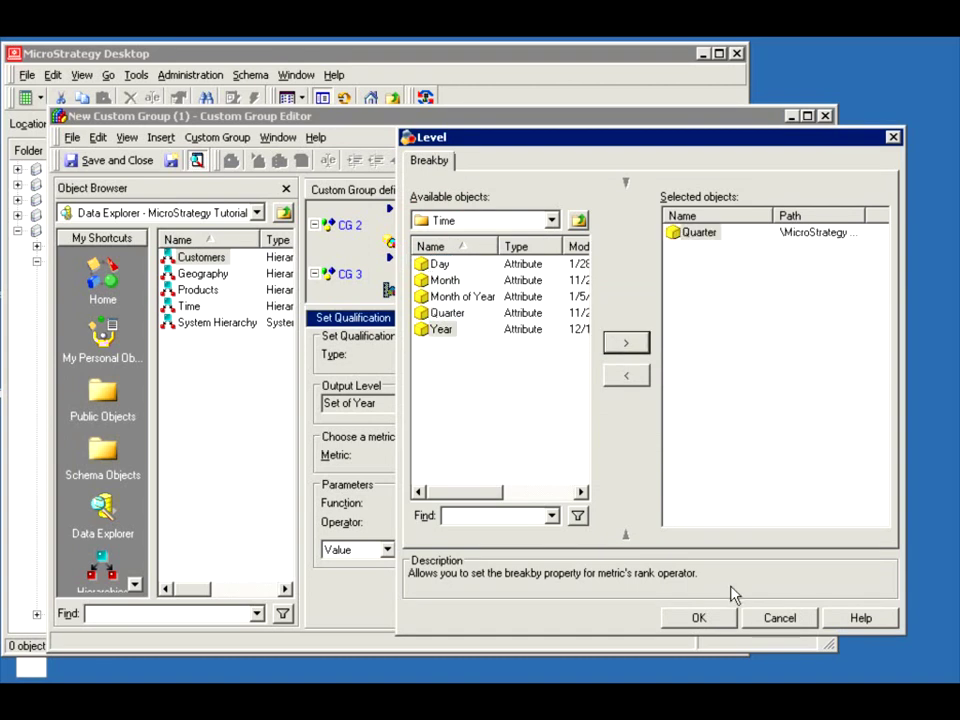
pyautogui.click(720, 617)
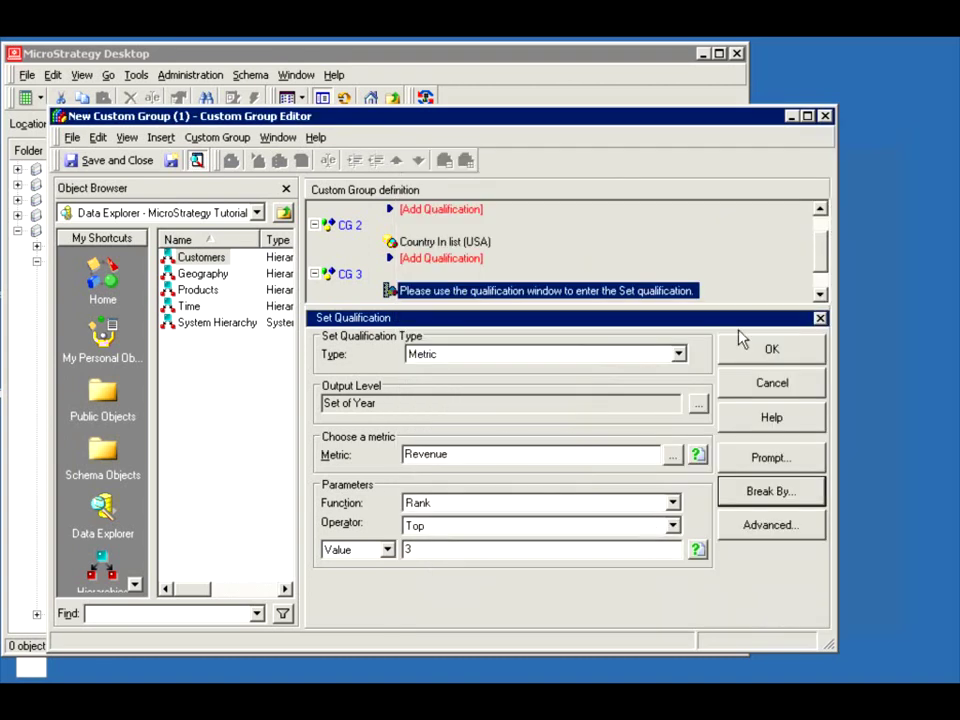
pyautogui.click(746, 347)
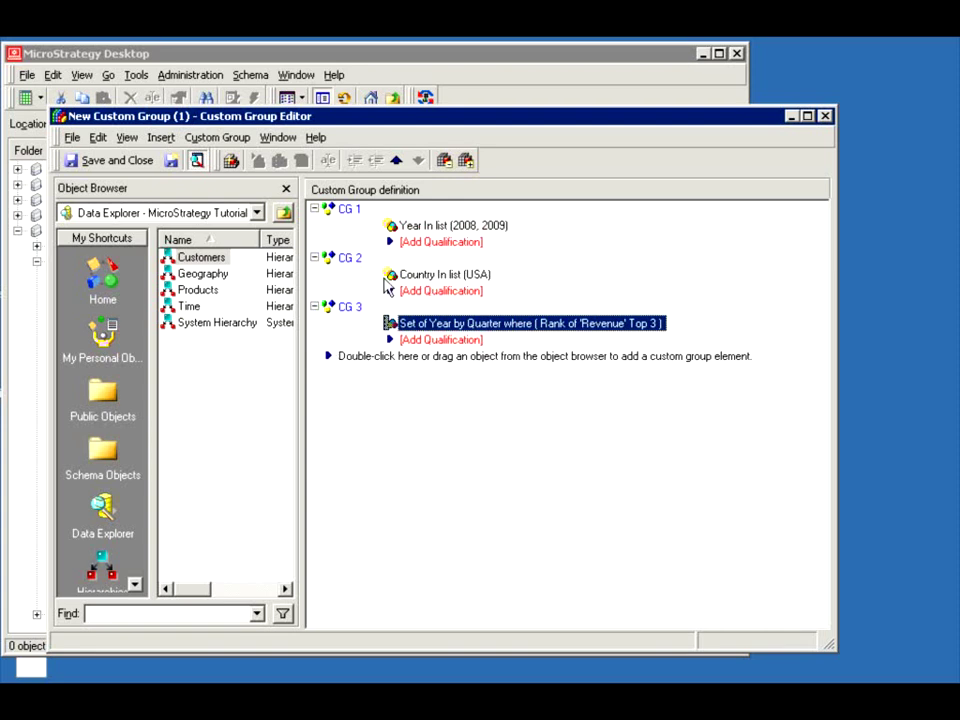
# Add a fourth element named CG 4, try a filter-shortcut qualification, then cancel it.
pyautogui.doubleClick(356, 360)
pyautogui.write('C')
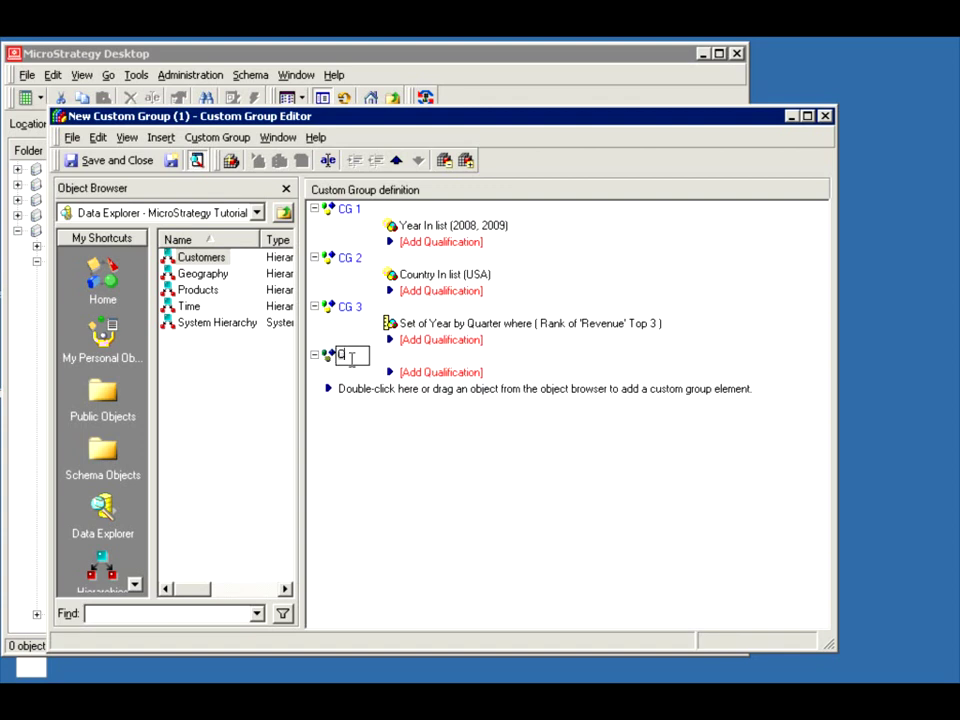
pyautogui.write('G 4')
pyautogui.click(405, 373)
pyautogui.click(400, 416)
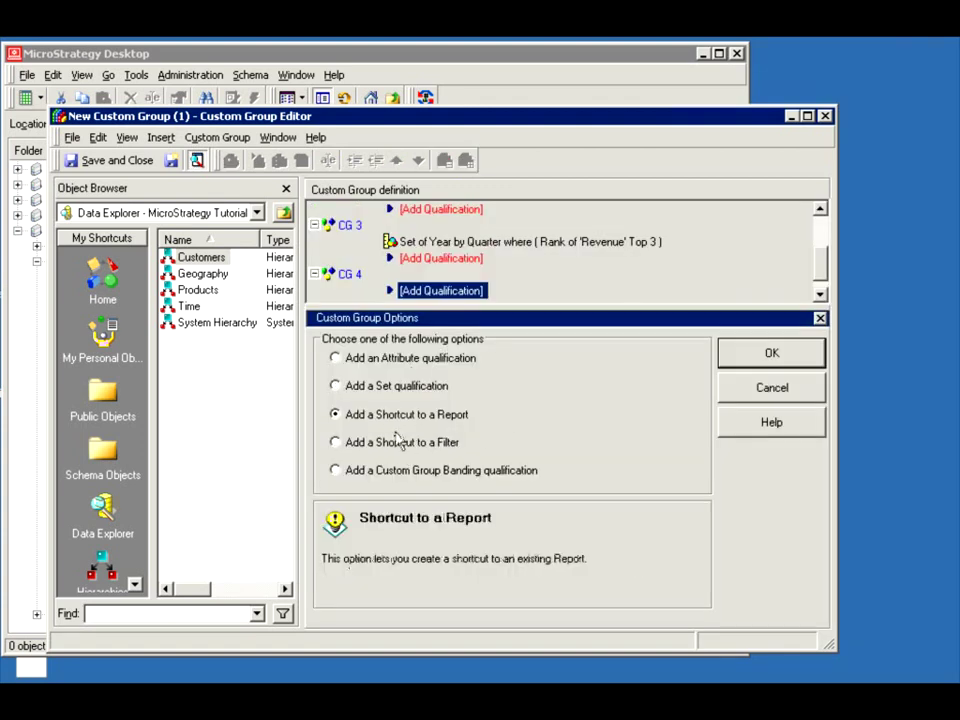
pyautogui.click(398, 443)
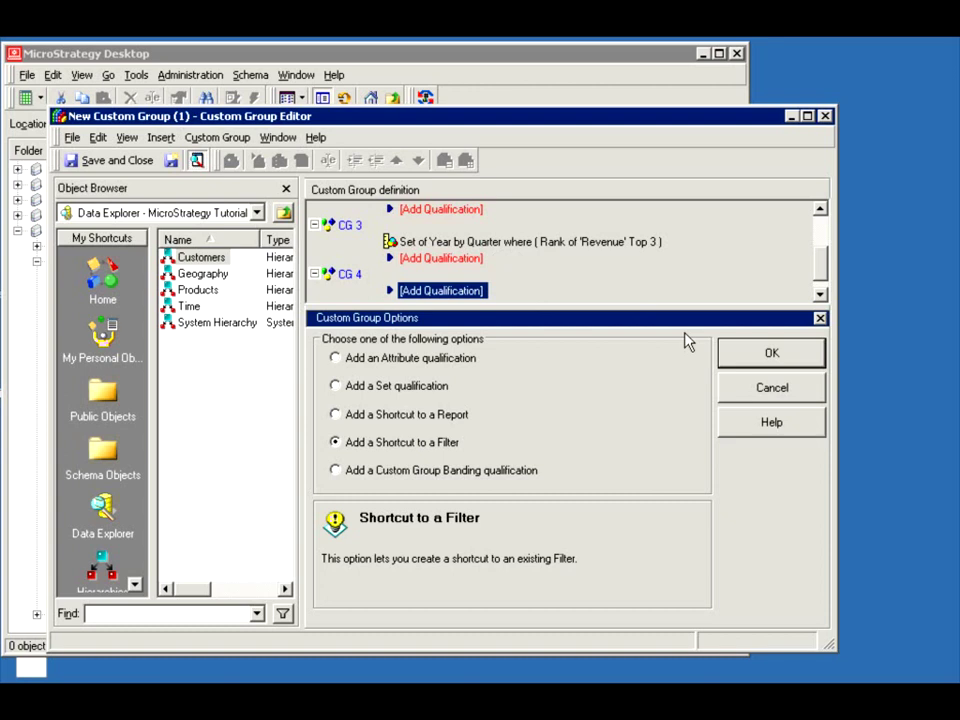
pyautogui.click(784, 396)
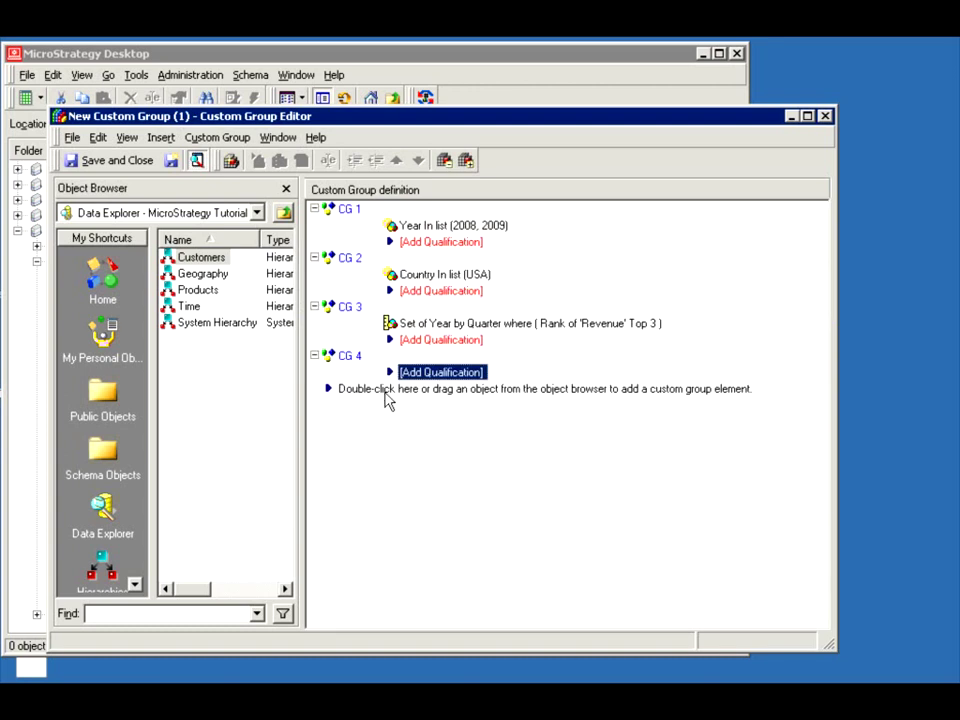
# Choose a Custom Group Banding qualification for CG 4.
pyautogui.doubleClick(413, 373)
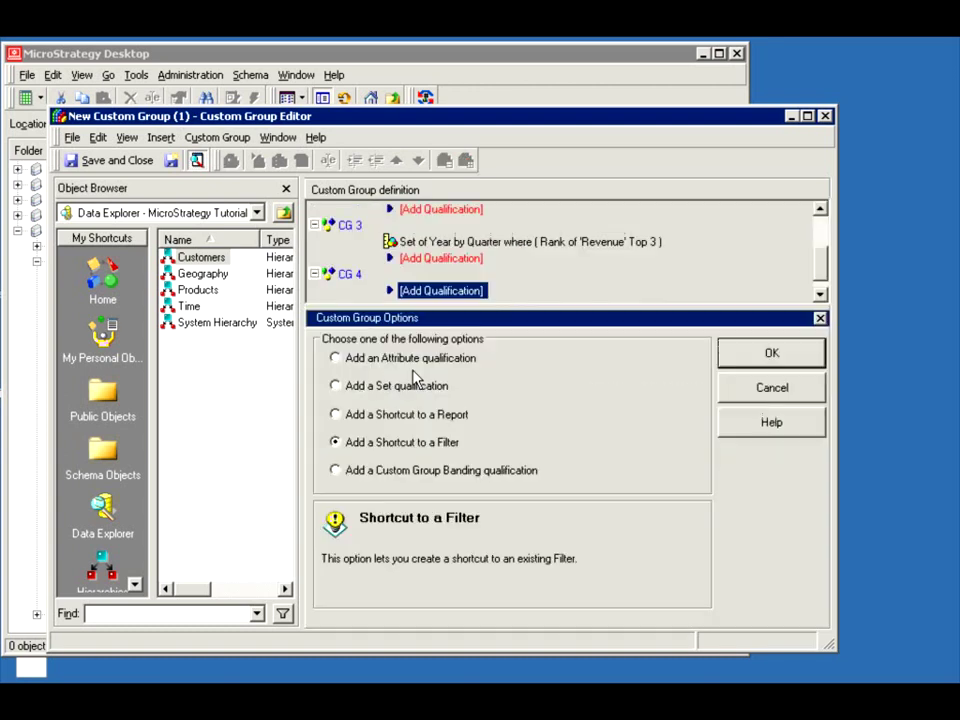
pyautogui.click(352, 478)
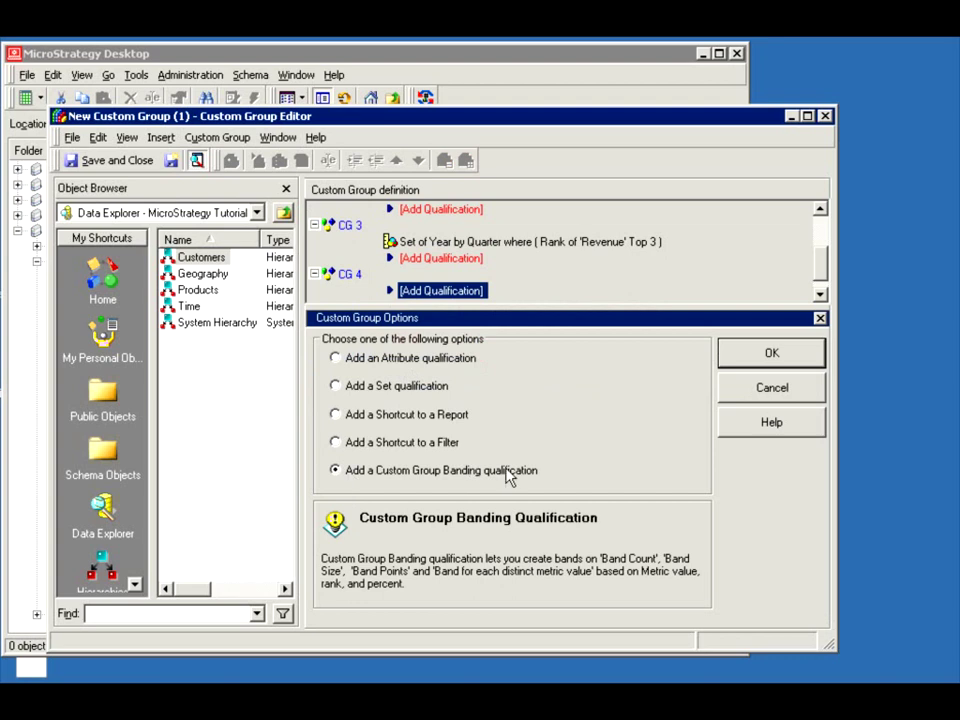
pyautogui.click(773, 353)
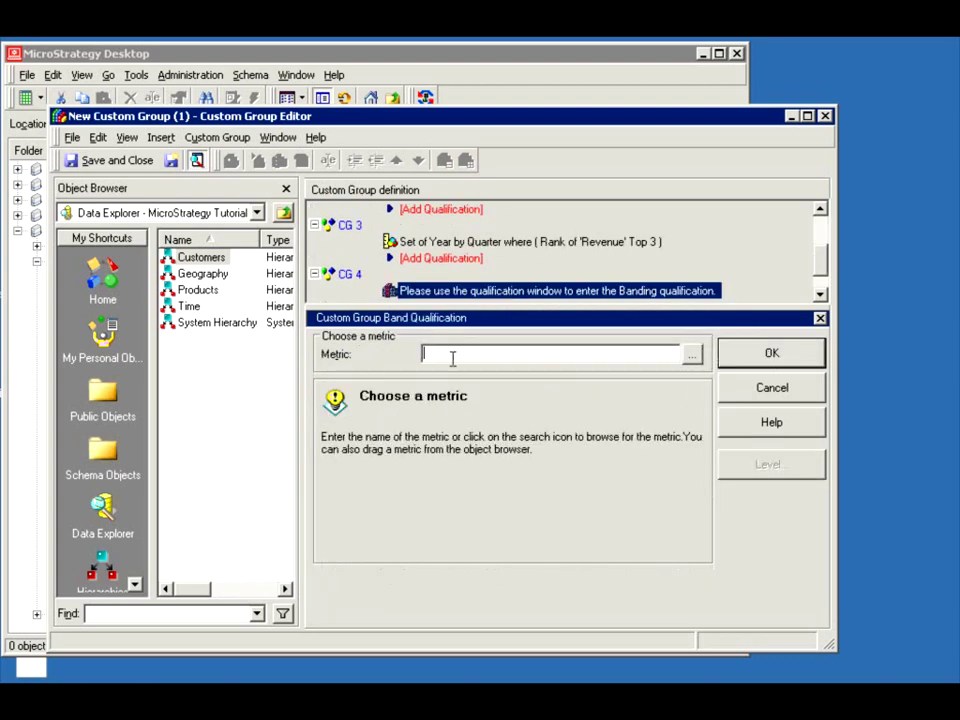
# Band CG 4 on the Revenue metric from Sales Metrics, using Metric Value.
pyautogui.write('Reveune')
pyautogui.press('Return')
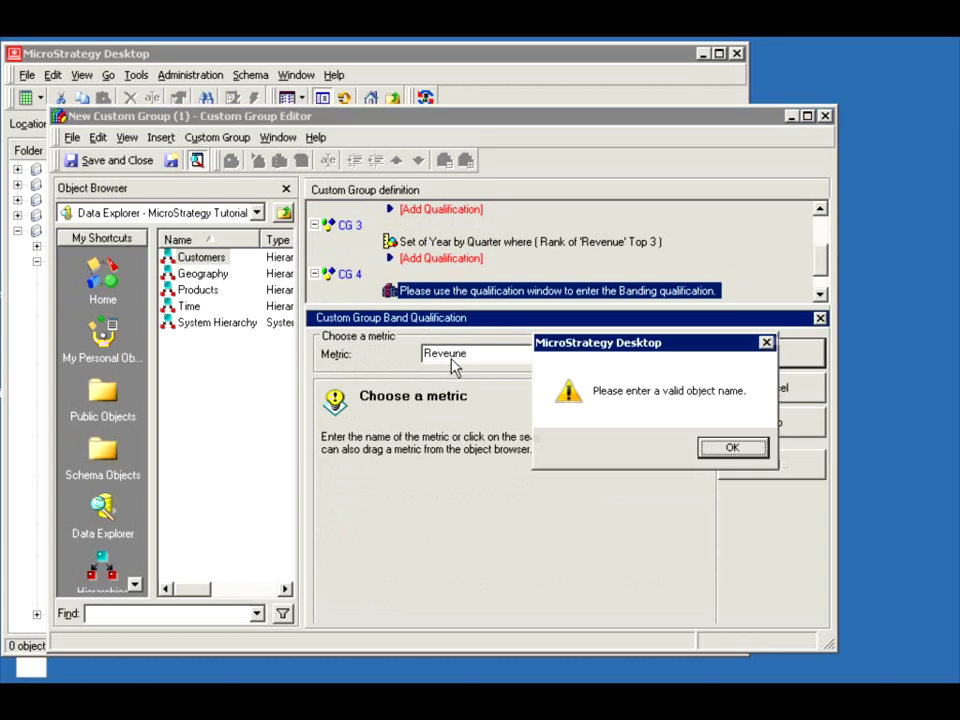
pyautogui.click(731, 448)
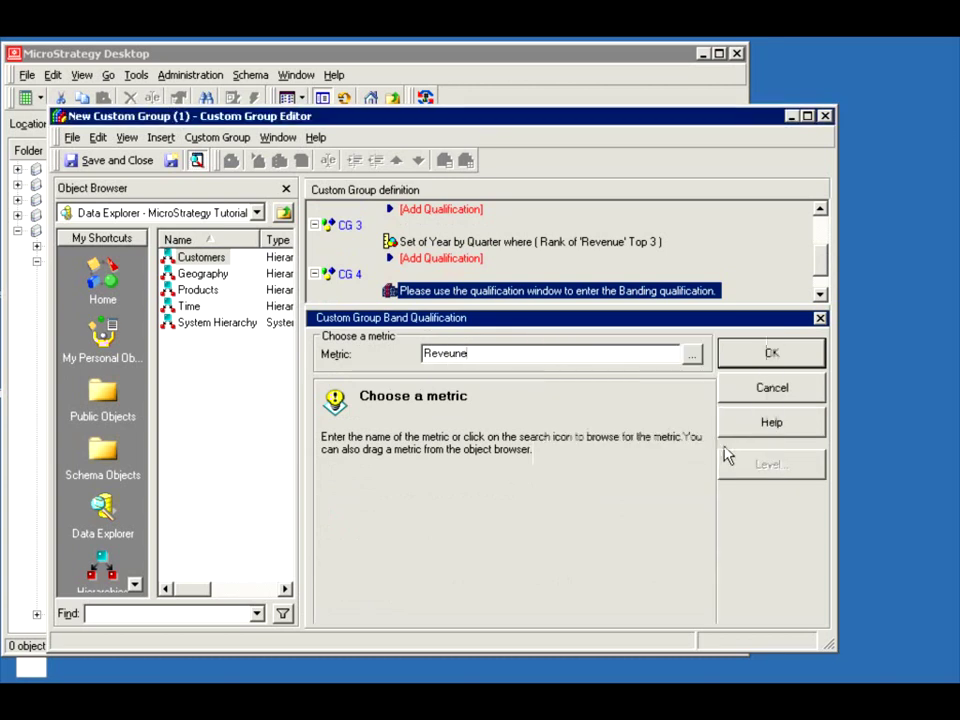
pyautogui.click(690, 357)
pyautogui.doubleClick(508, 269)
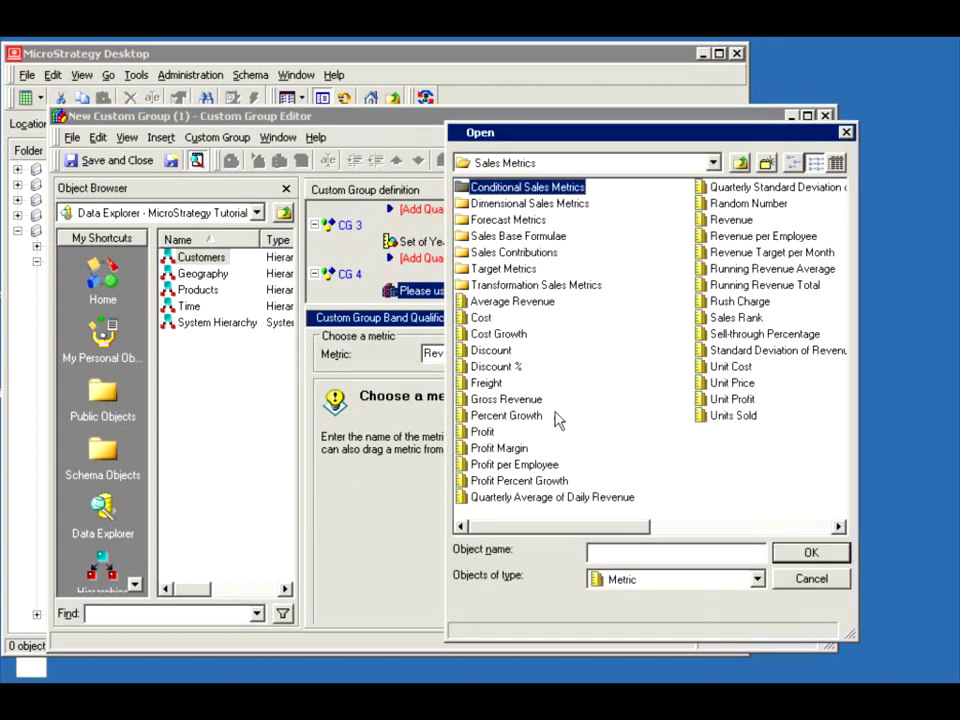
pyautogui.click(718, 220)
pyautogui.click(795, 578)
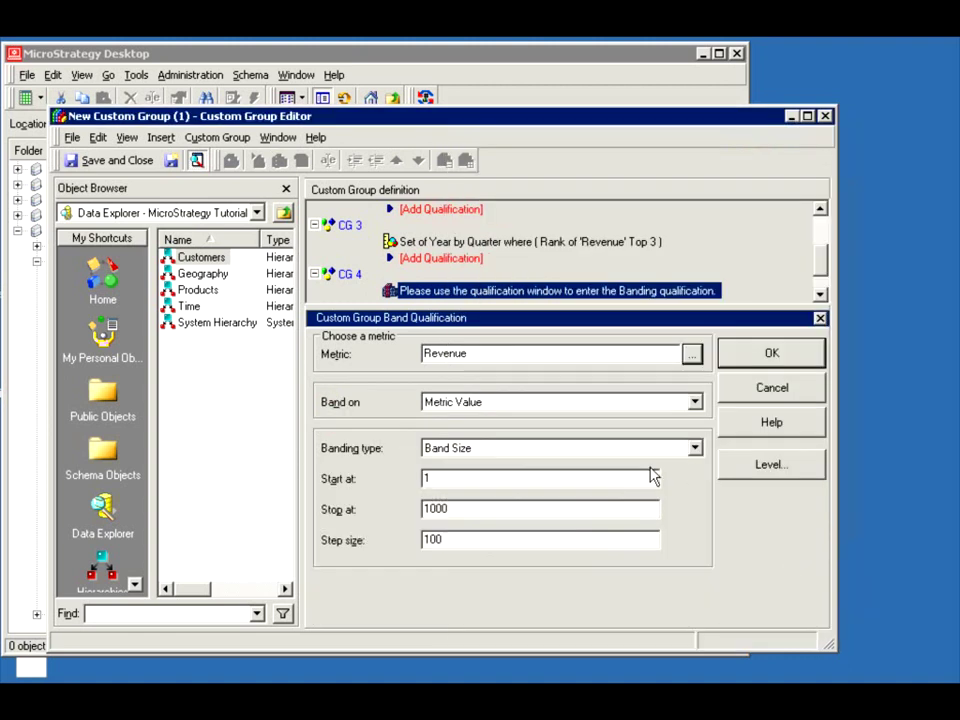
pyautogui.click(457, 402)
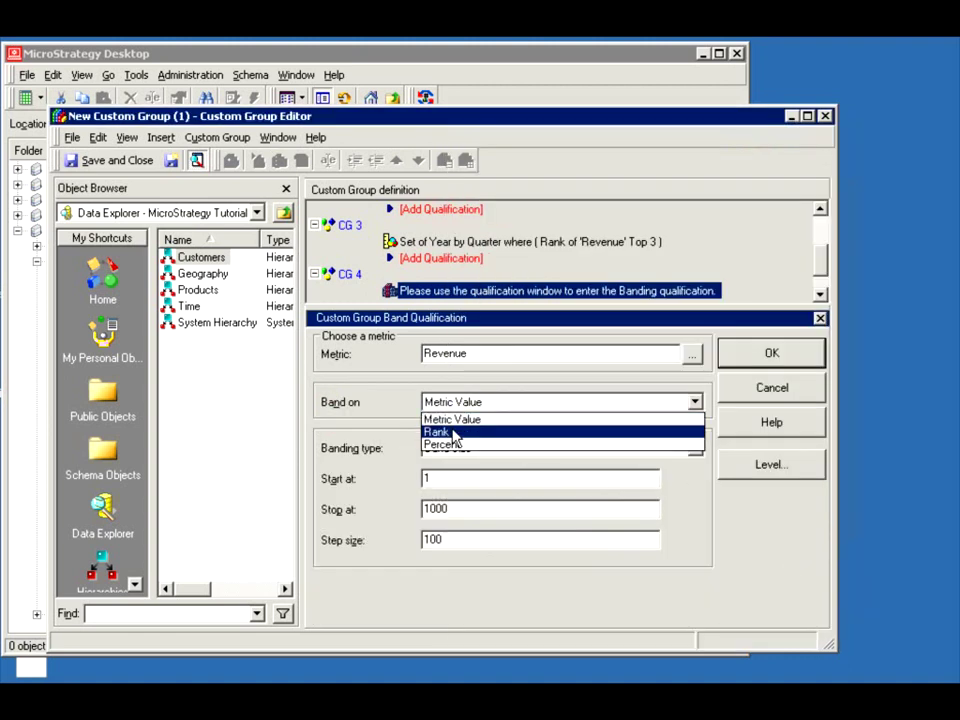
pyautogui.click(444, 422)
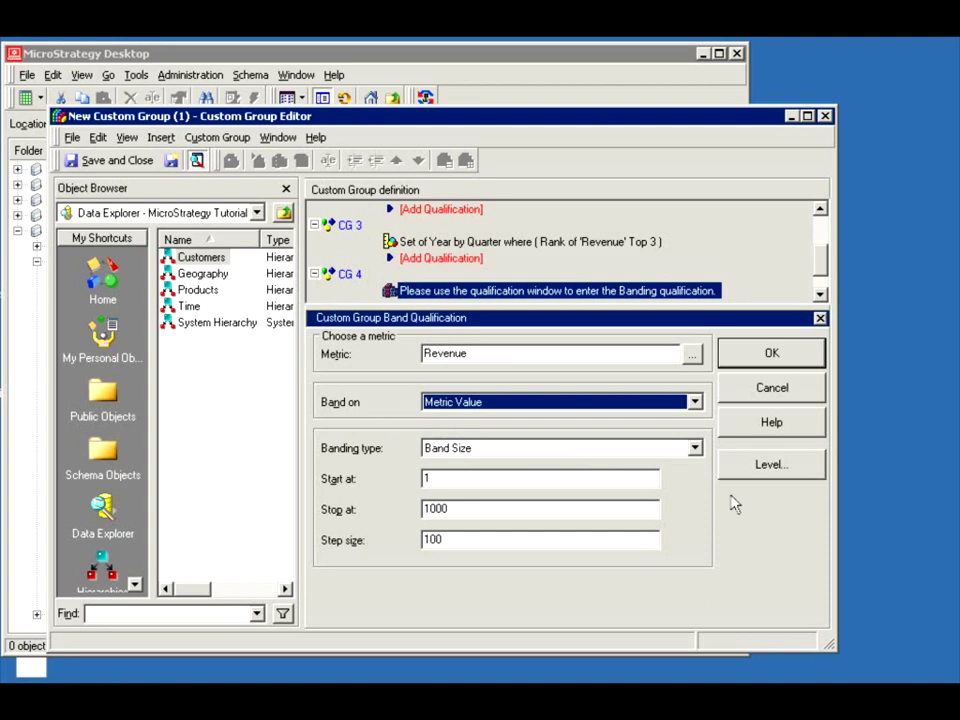
# Set the banding output level to Item from the Products folder.
pyautogui.click(740, 465)
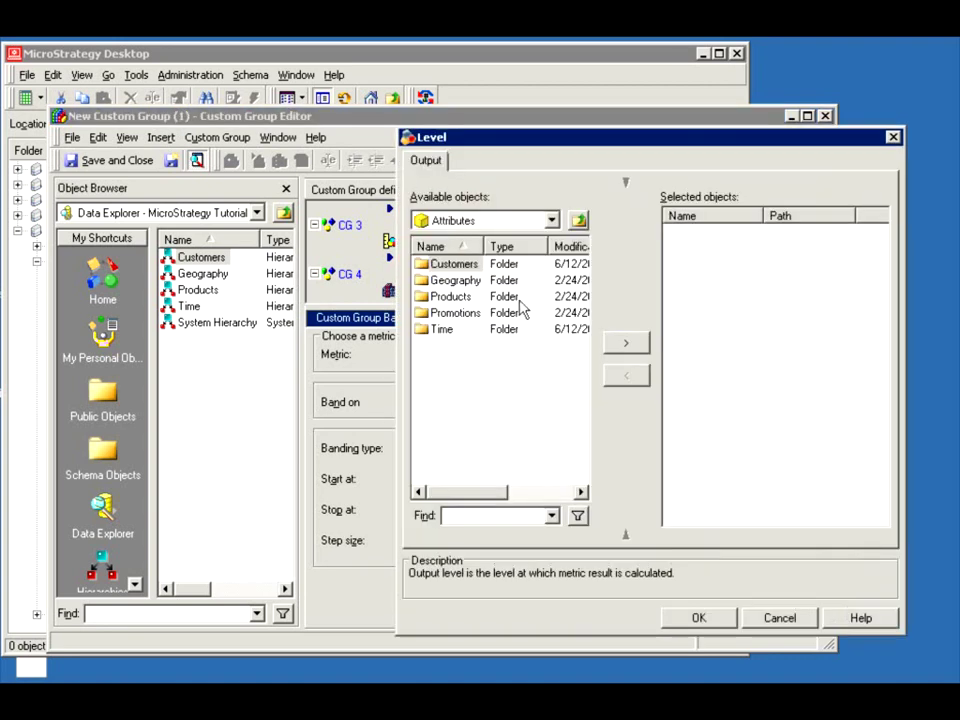
pyautogui.doubleClick(437, 297)
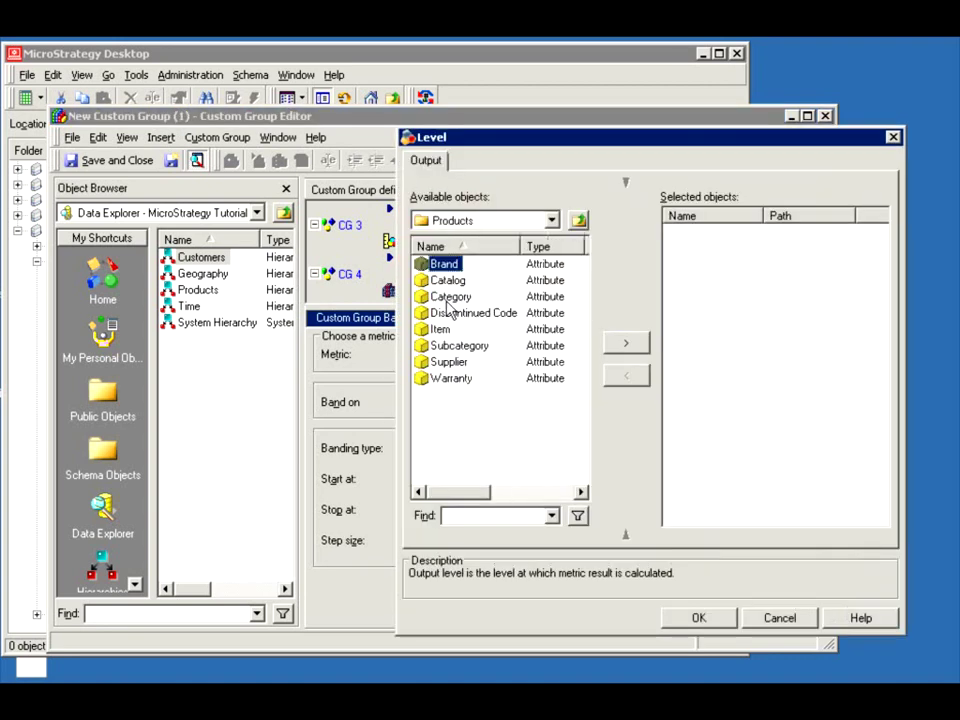
pyautogui.doubleClick(440, 329)
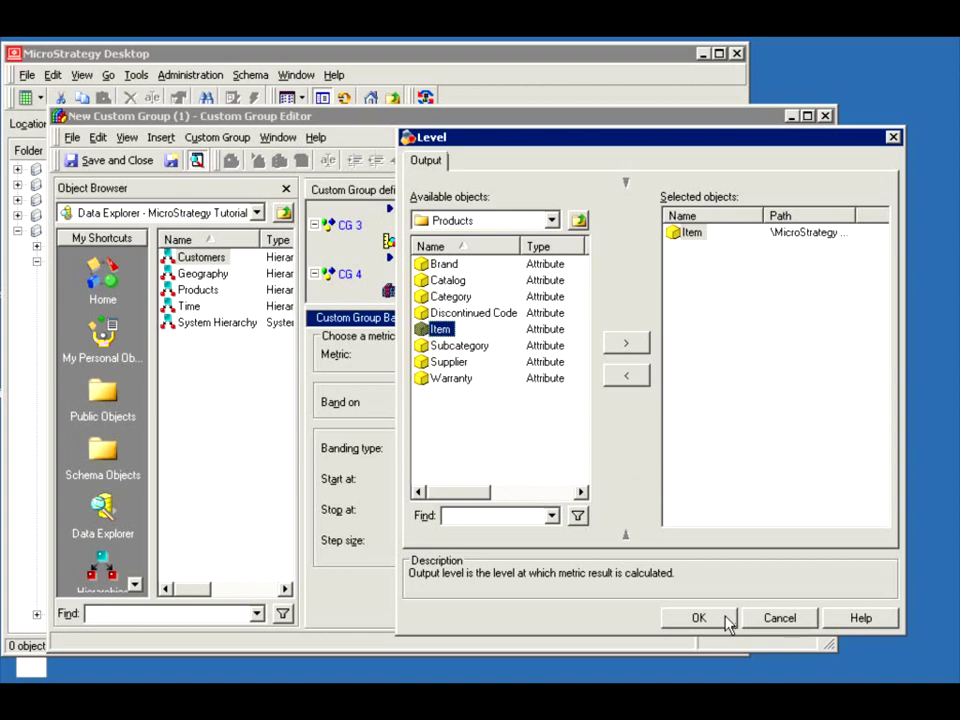
pyautogui.click(698, 618)
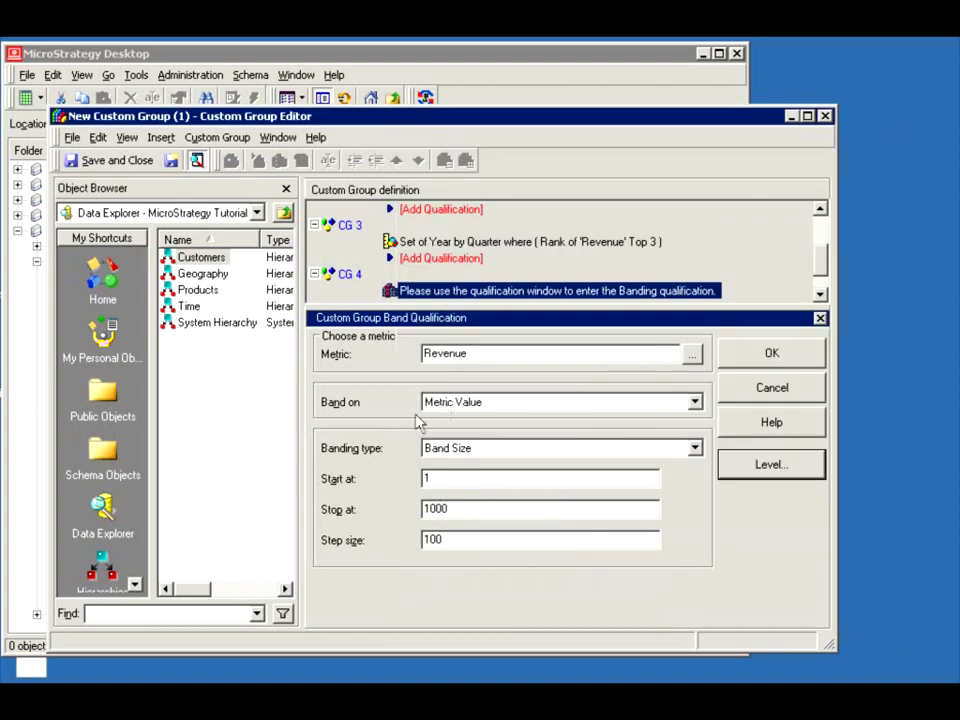
# Review the banding's Start at 1 and Step size 100 values.
pyautogui.click(431, 482)
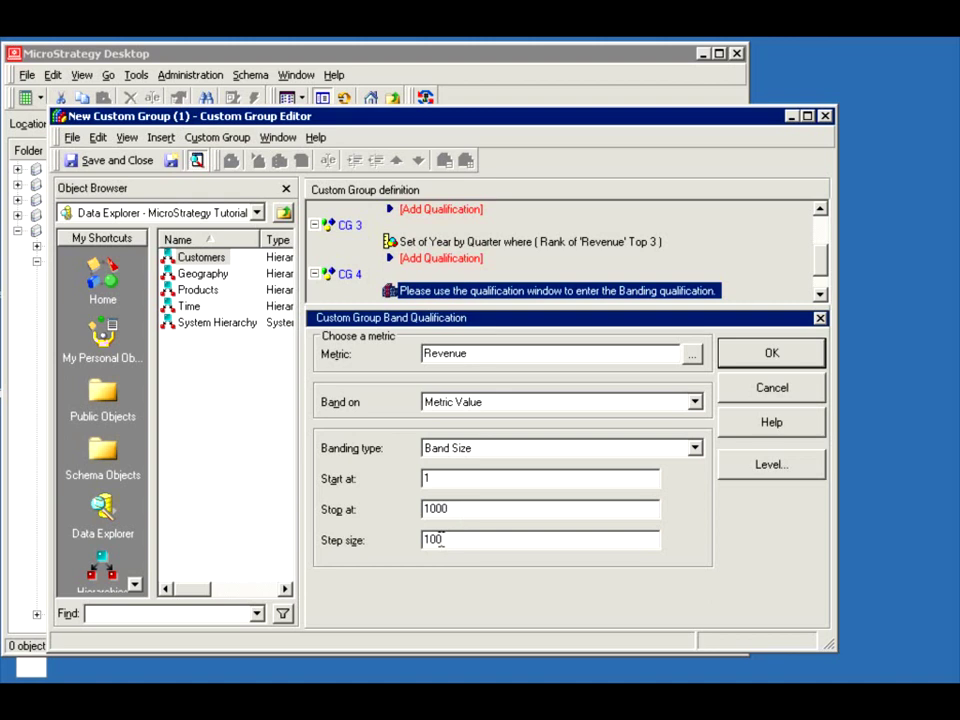
pyautogui.moveTo(455, 540); pyautogui.dragTo(400, 533)
pyautogui.click(453, 543)
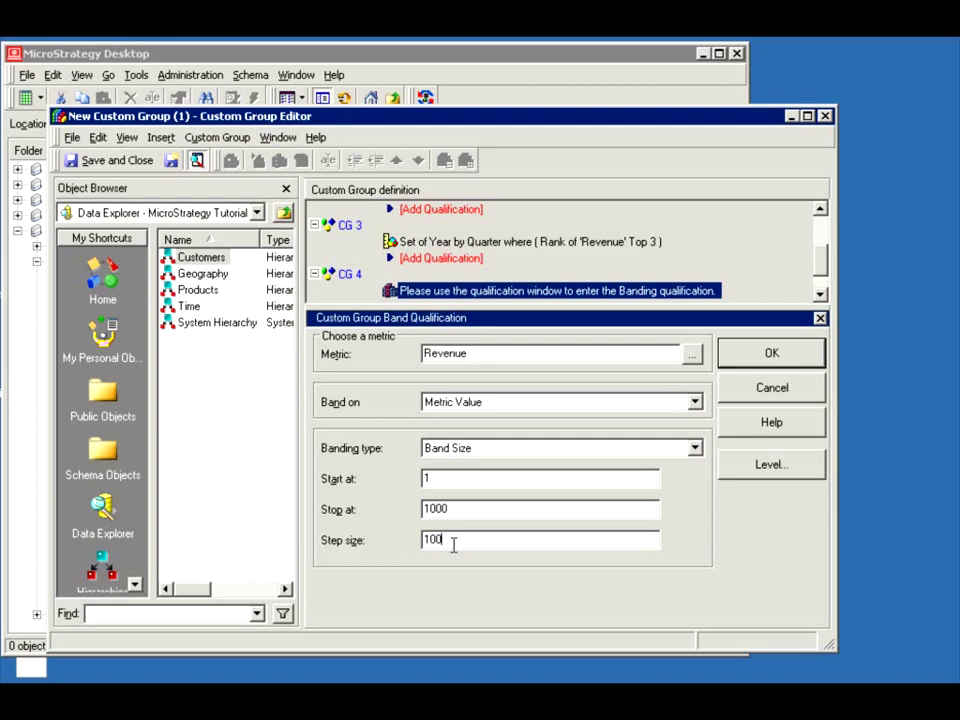
pyautogui.click(435, 479)
# Switch the banding type to Band Count, keeping Stop at 1000 and 100 bands.
pyautogui.click(435, 451)
pyautogui.click(445, 478)
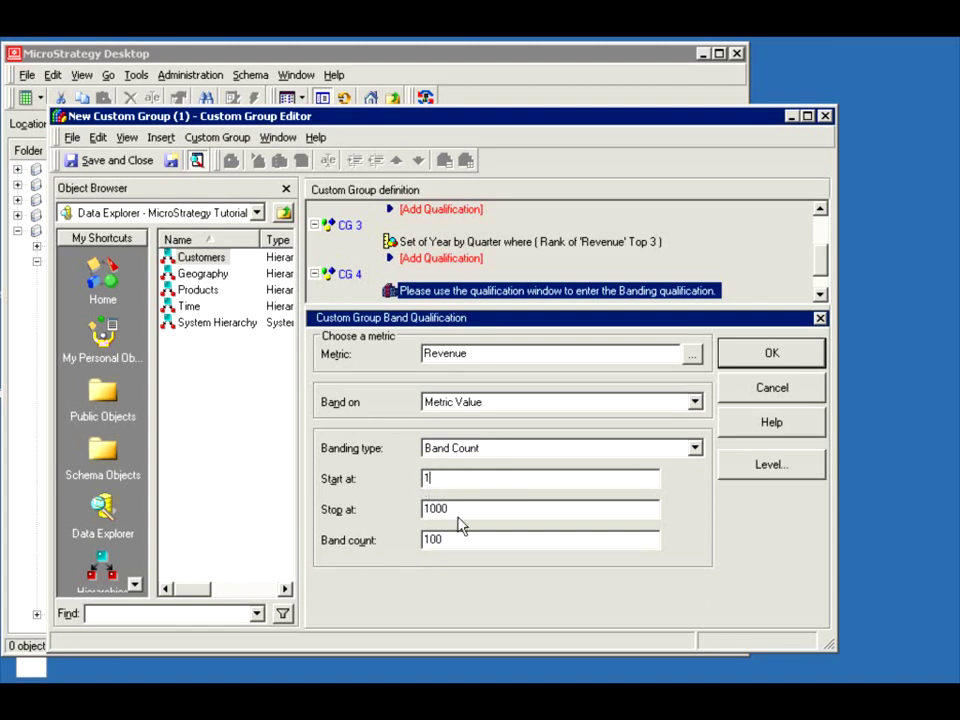
pyautogui.doubleClick(454, 511)
pyautogui.doubleClick(457, 539)
pyautogui.click(465, 542)
pyautogui.doubleClick(456, 540)
pyautogui.click(457, 540)
pyautogui.click(458, 400)
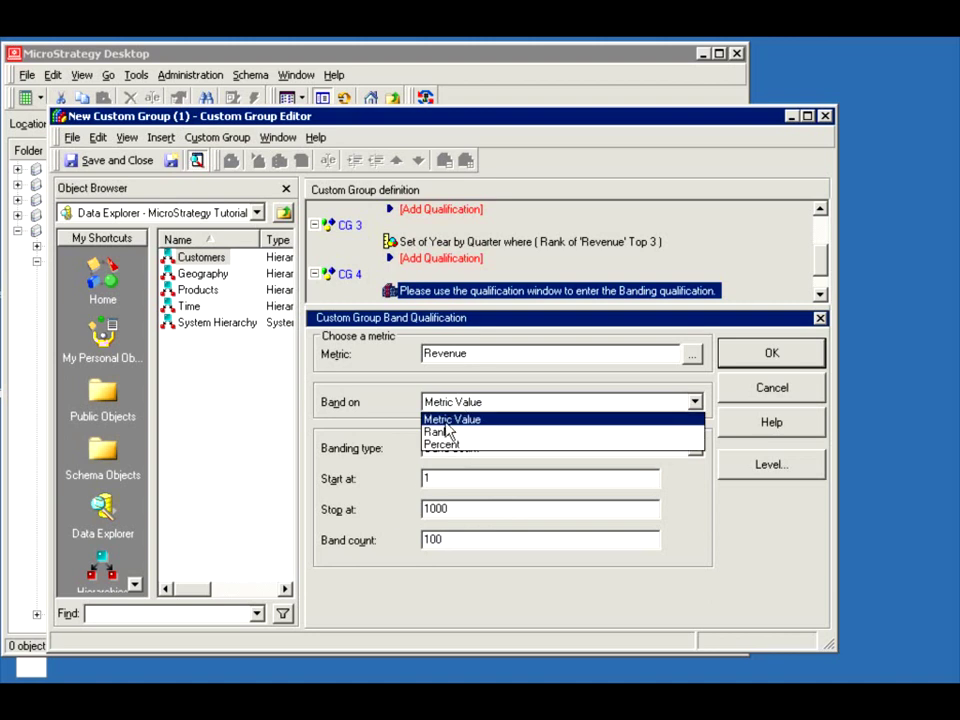
# Band the Revenue qualification on Rank and cut the Stop at value to 10.
pyautogui.click(440, 431)
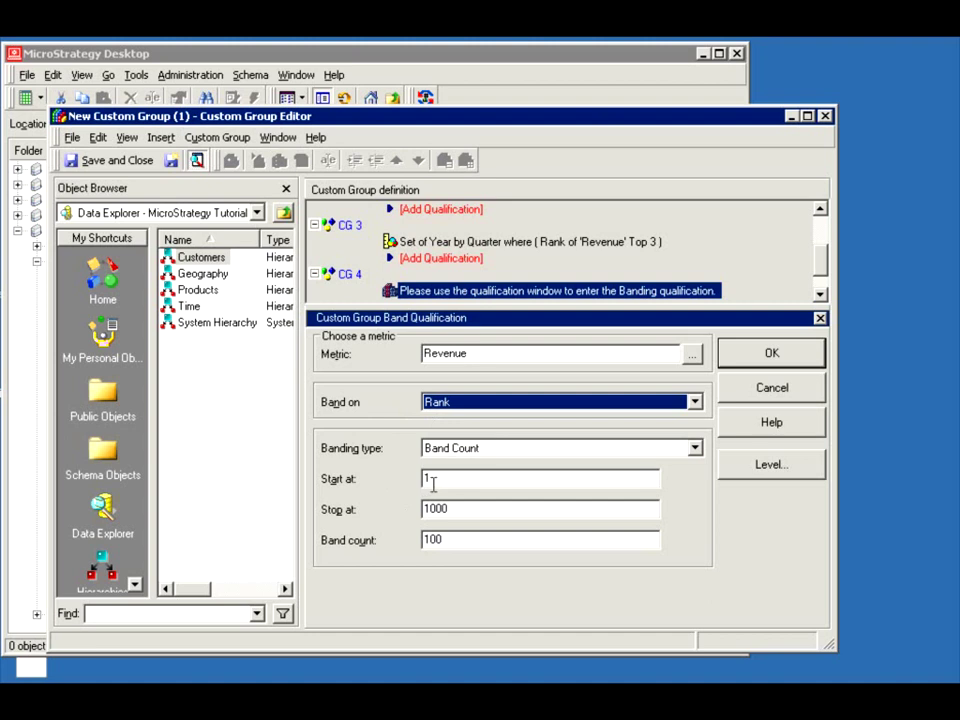
pyautogui.click(449, 510)
pyautogui.press('BackSpace')
pyautogui.press('BackSpace')
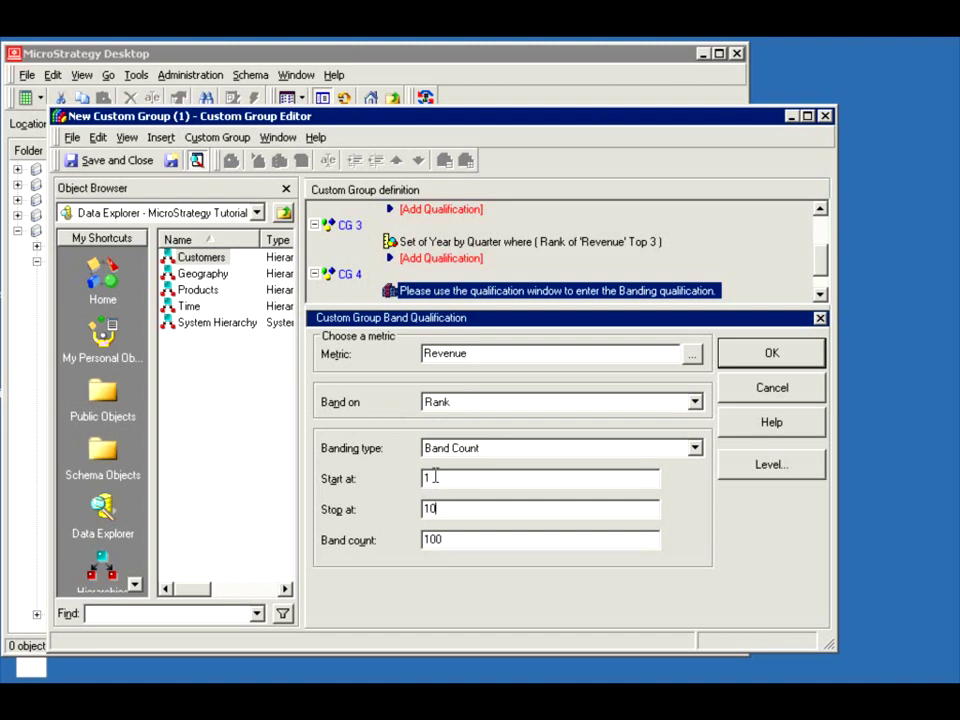
# Try Band count values of 2, 10, 1 and 3.
pyautogui.doubleClick(450, 541)
pyautogui.write('2')
pyautogui.moveTo(437, 540); pyautogui.dragTo(418, 545)
pyautogui.write('10')
pyautogui.doubleClick(427, 541)
pyautogui.write('1')
pyautogui.moveTo(440, 543); pyautogui.dragTo(410, 543)
pyautogui.write('3')
pyautogui.click(452, 402)
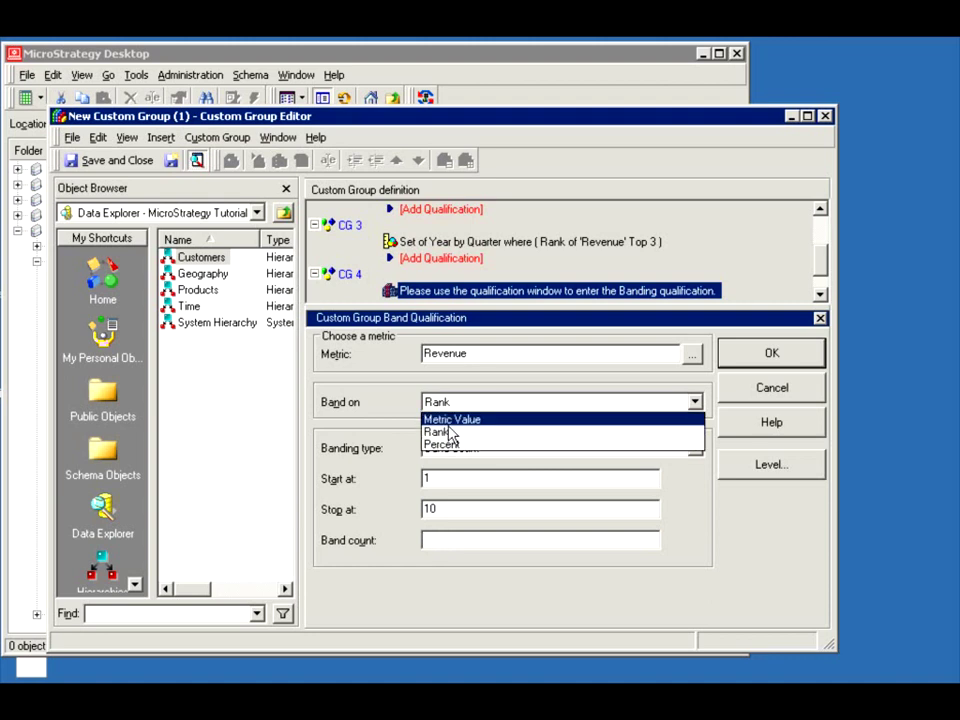
# Band on Percent with the Start at value set to 0.
pyautogui.click(447, 447)
pyautogui.moveTo(435, 477); pyautogui.dragTo(407, 484)
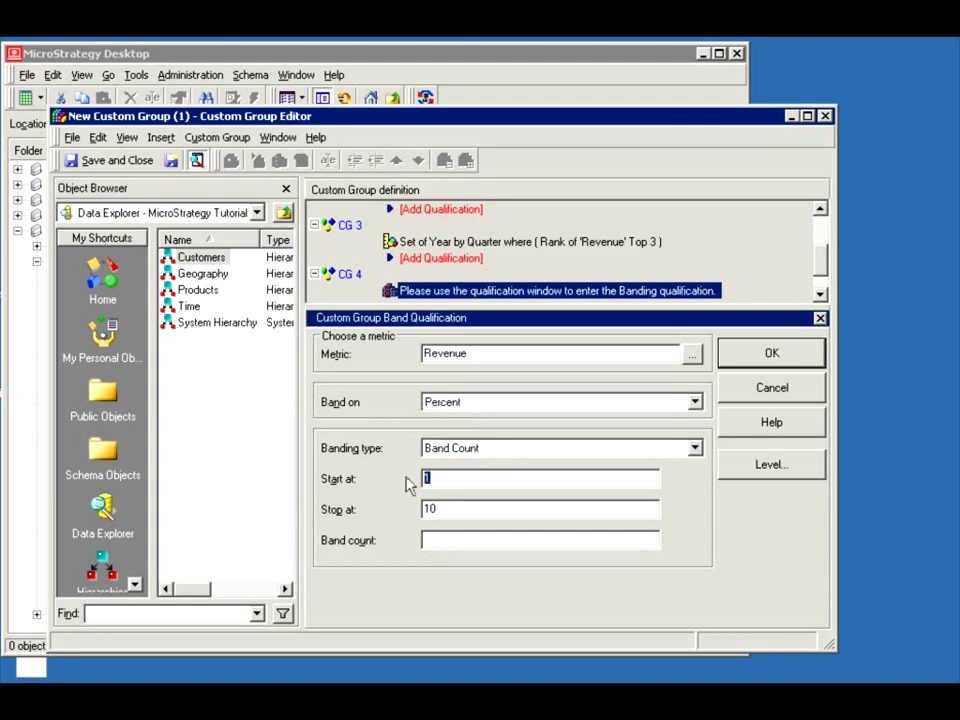
pyautogui.write('0')
pyautogui.click(430, 539)
# Switch the banding type to Banding Points and name the first band #1.
pyautogui.click(514, 454)
pyautogui.click(425, 491)
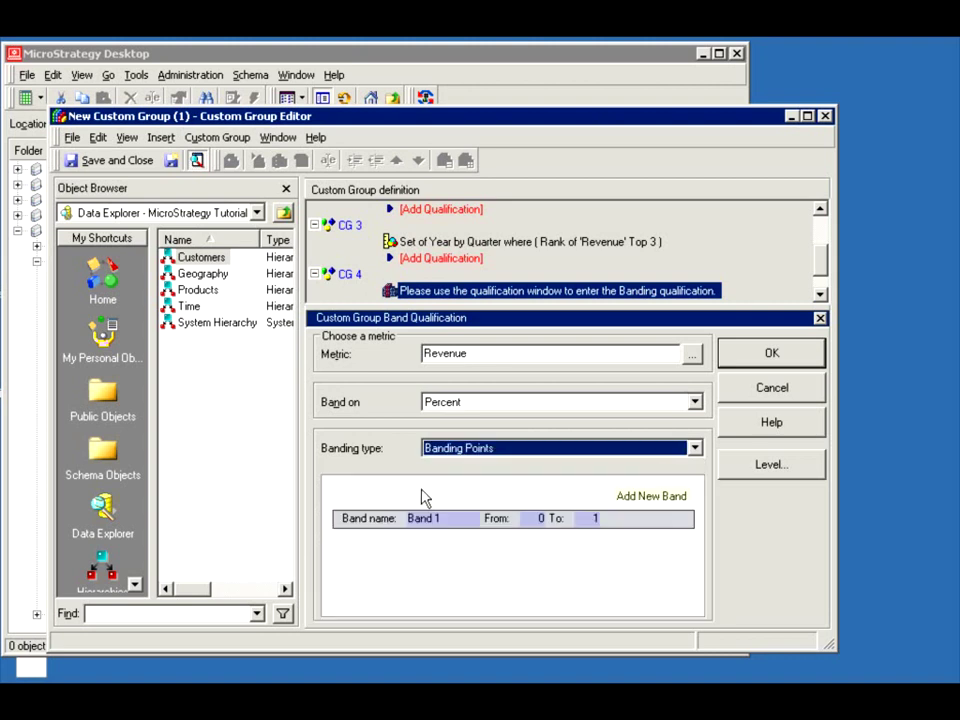
pyautogui.click(448, 519)
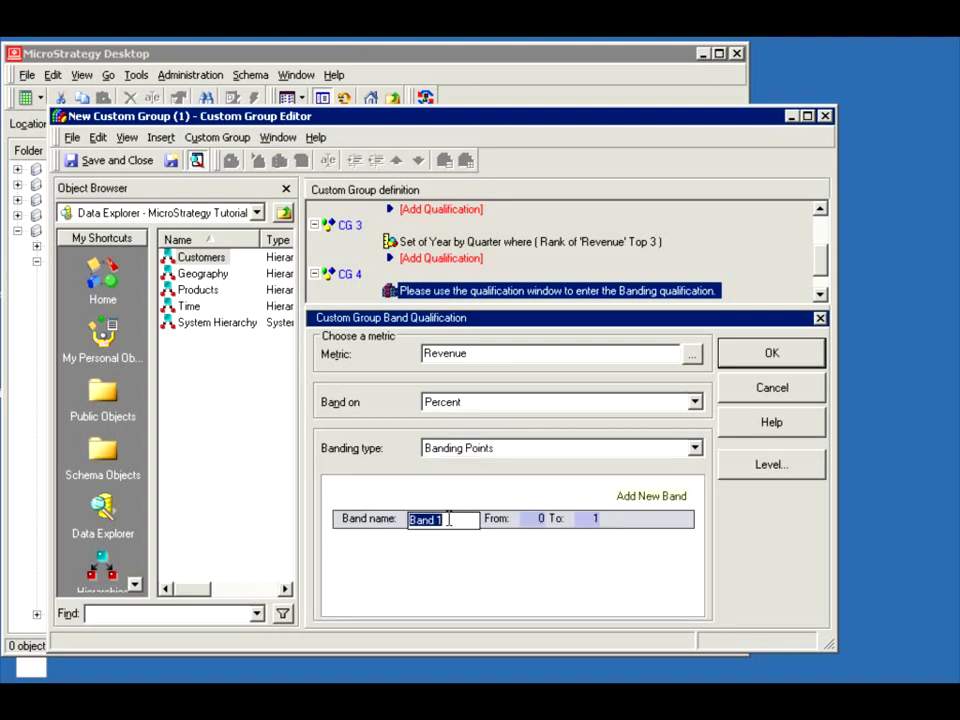
pyautogui.write('#1')
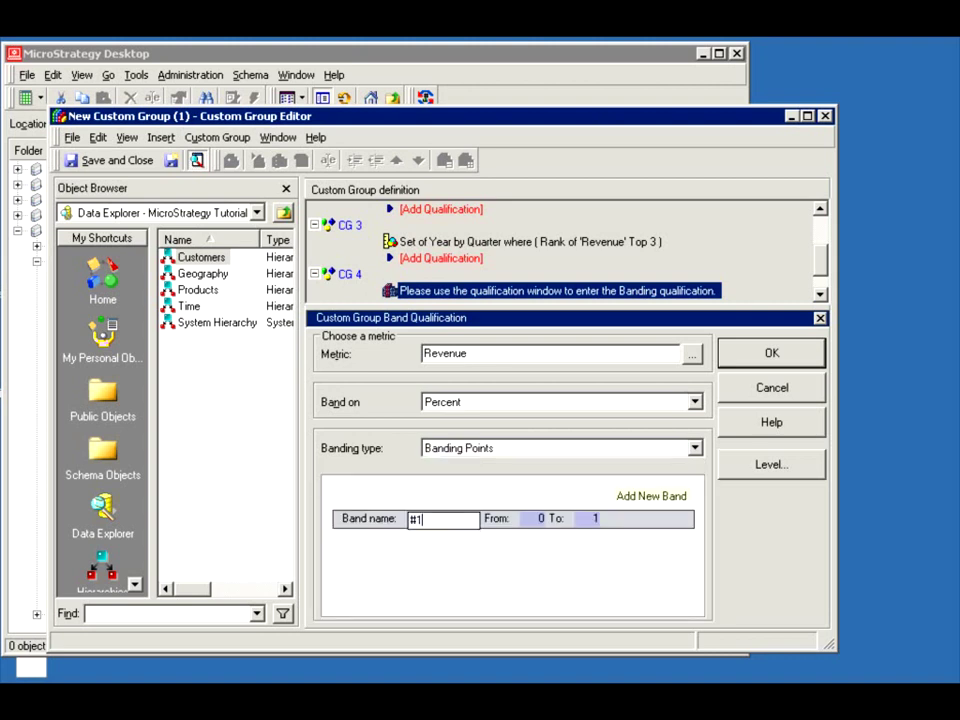
pyautogui.click(529, 519)
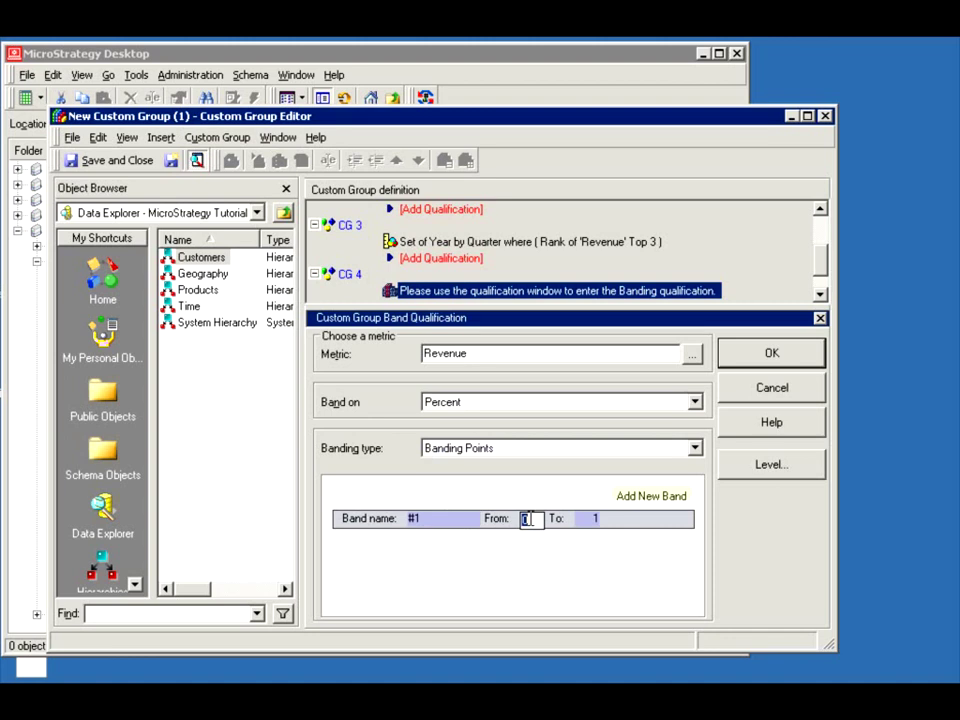
pyautogui.click(585, 519)
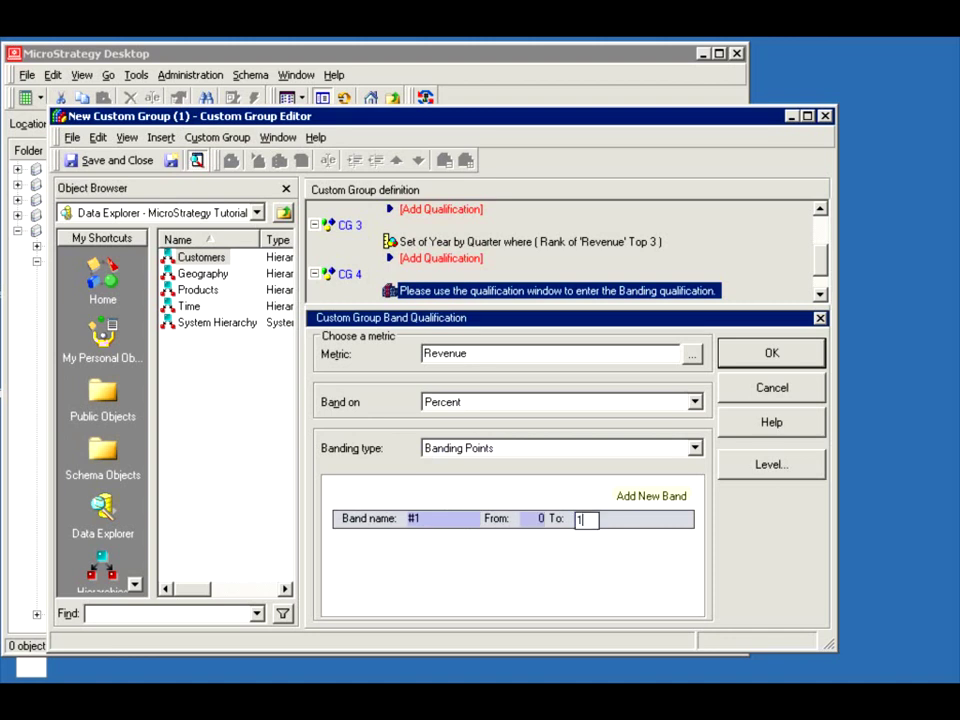
# Add a second band #2 with upper limit 100, then delete it.
pyautogui.click(636, 494)
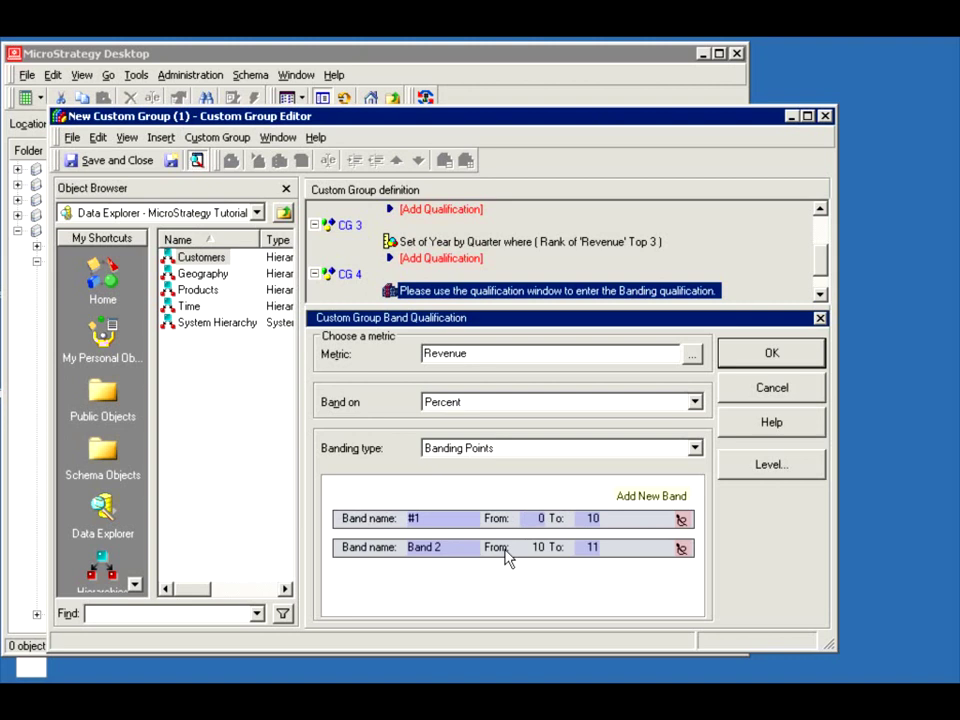
pyautogui.click(446, 553)
pyautogui.write('#')
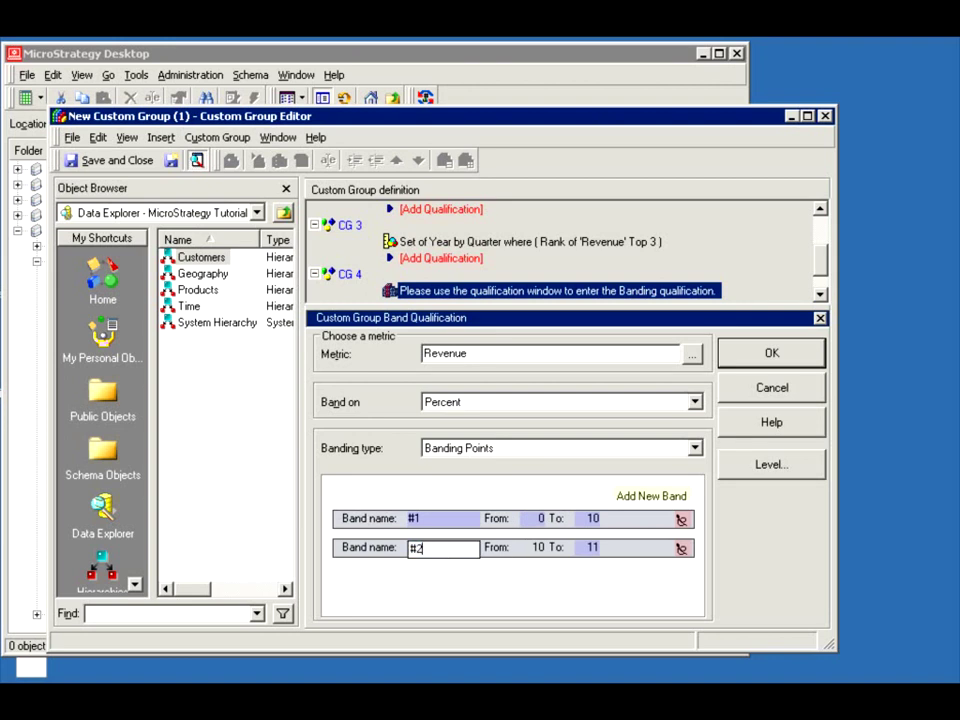
pyautogui.write('2')
pyautogui.press('Return')
pyautogui.click(584, 548)
pyautogui.write('100')
pyautogui.press('Return')
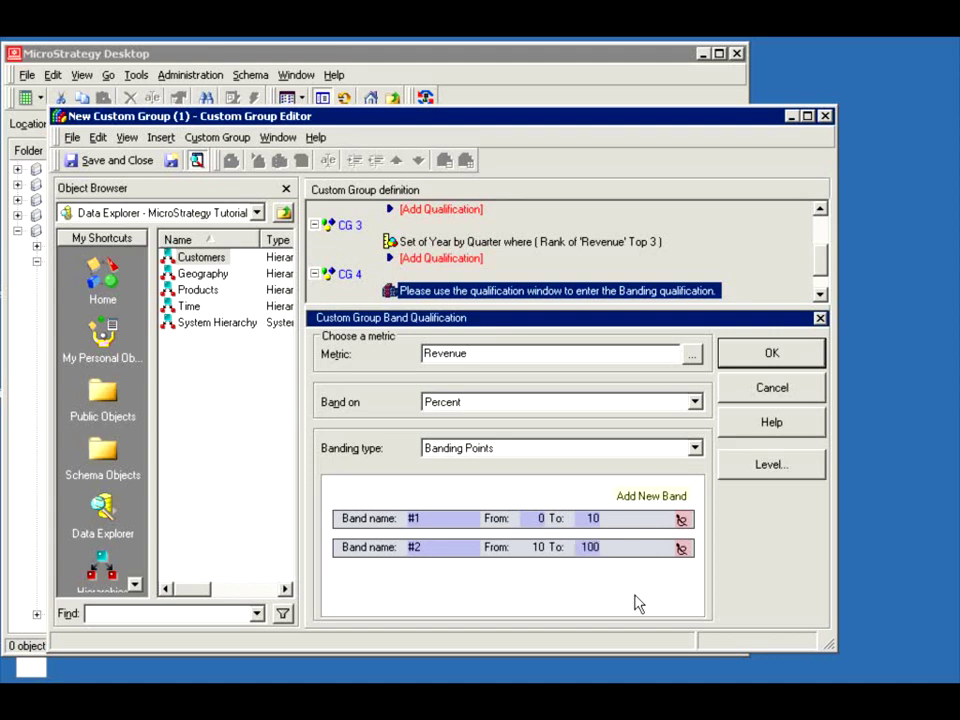
pyautogui.click(682, 549)
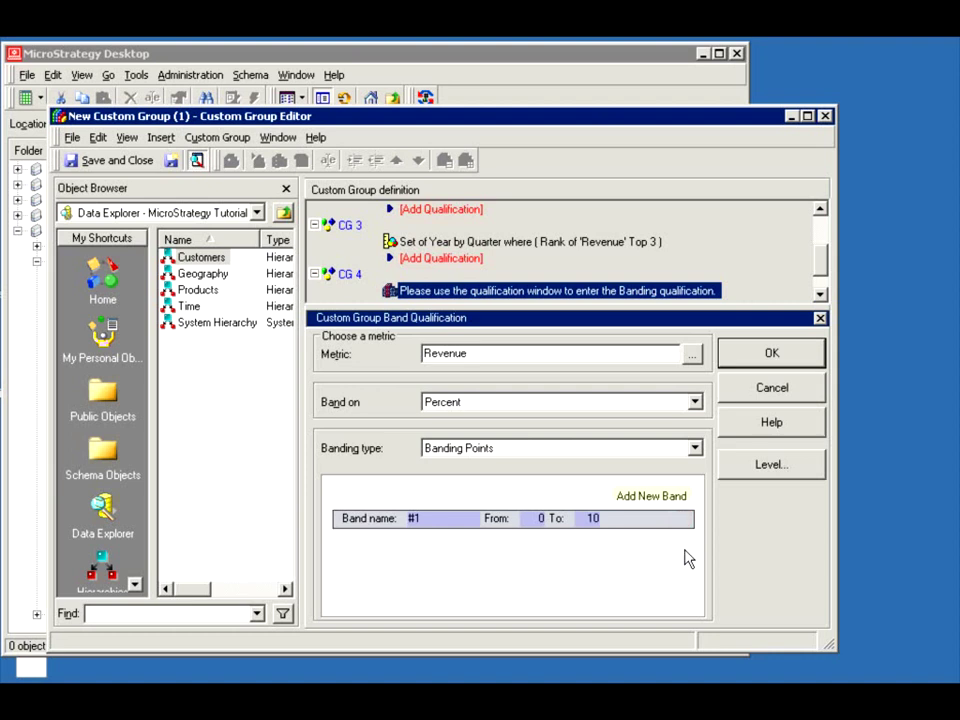
# Choose 'Band for each distinct metric value', then abandon the banding qualification.
pyautogui.click(674, 450)
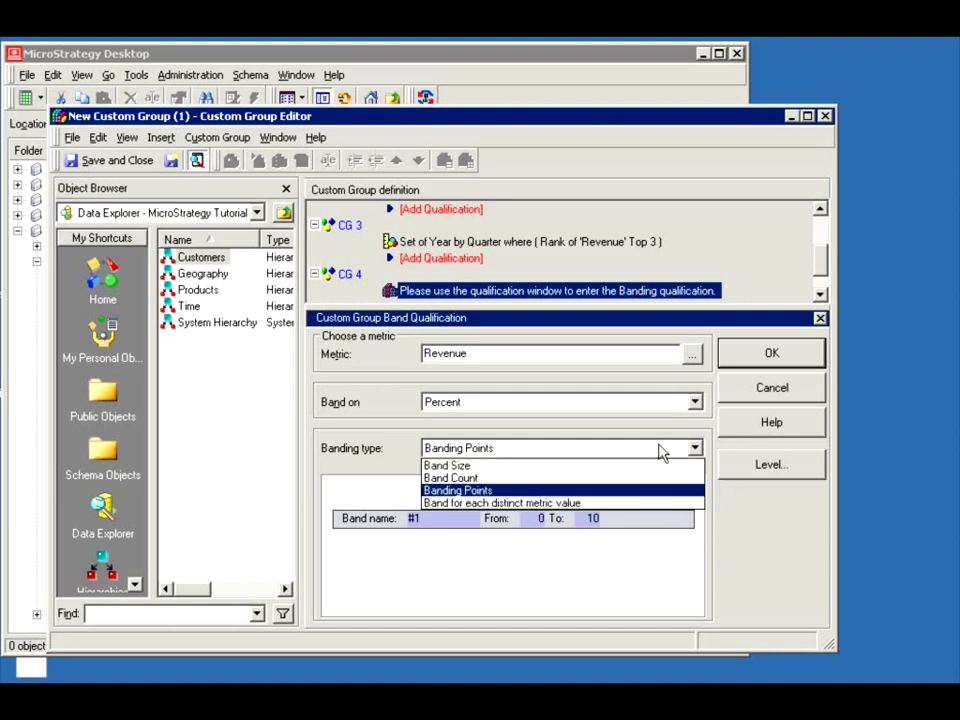
pyautogui.click(505, 505)
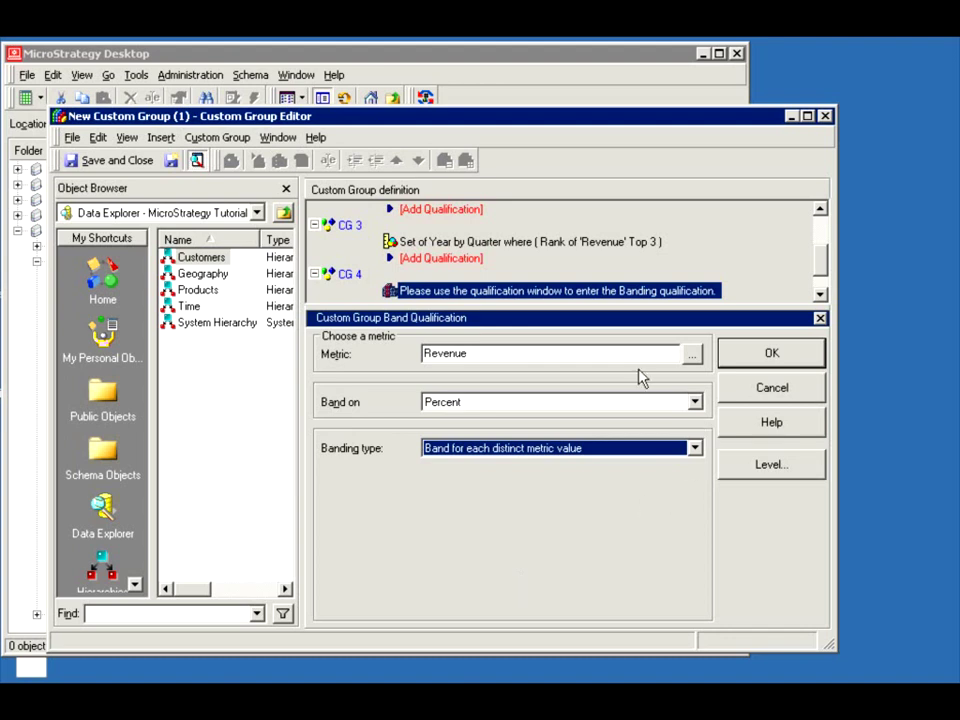
pyautogui.click(745, 399)
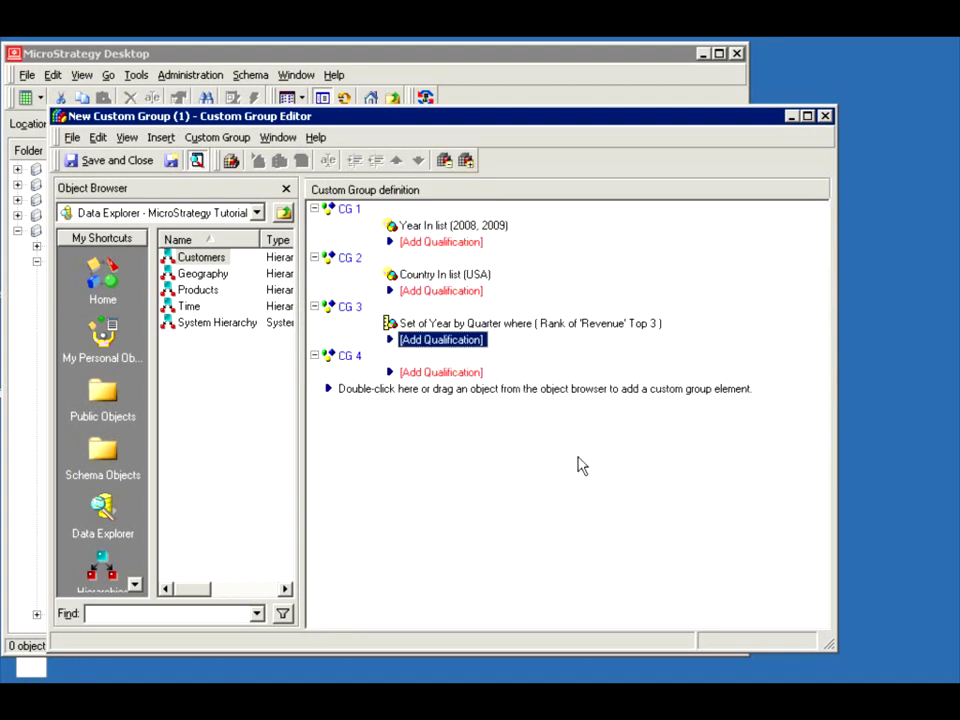
# Close the custom group without saving and reopen the saved New Custom Group.
pyautogui.click(825, 116)
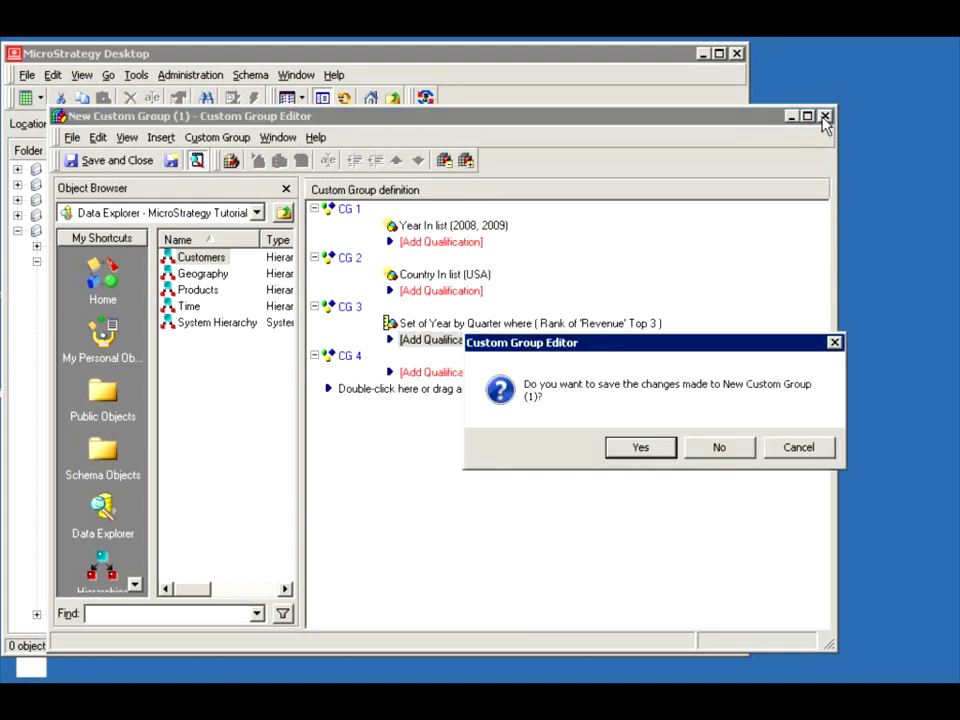
pyautogui.click(706, 453)
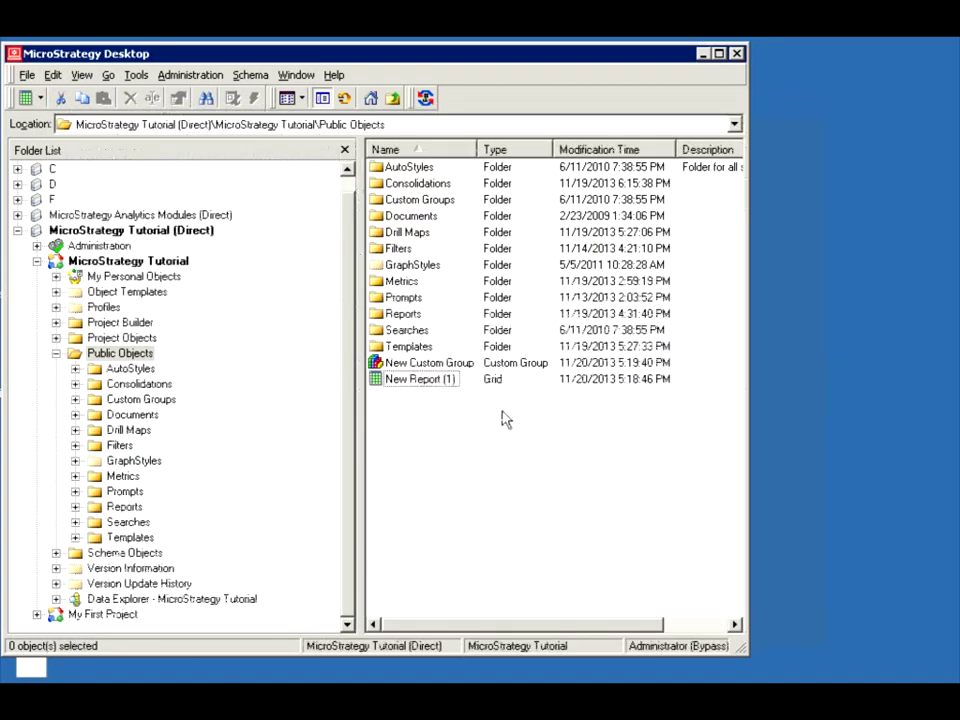
pyautogui.doubleClick(416, 364)
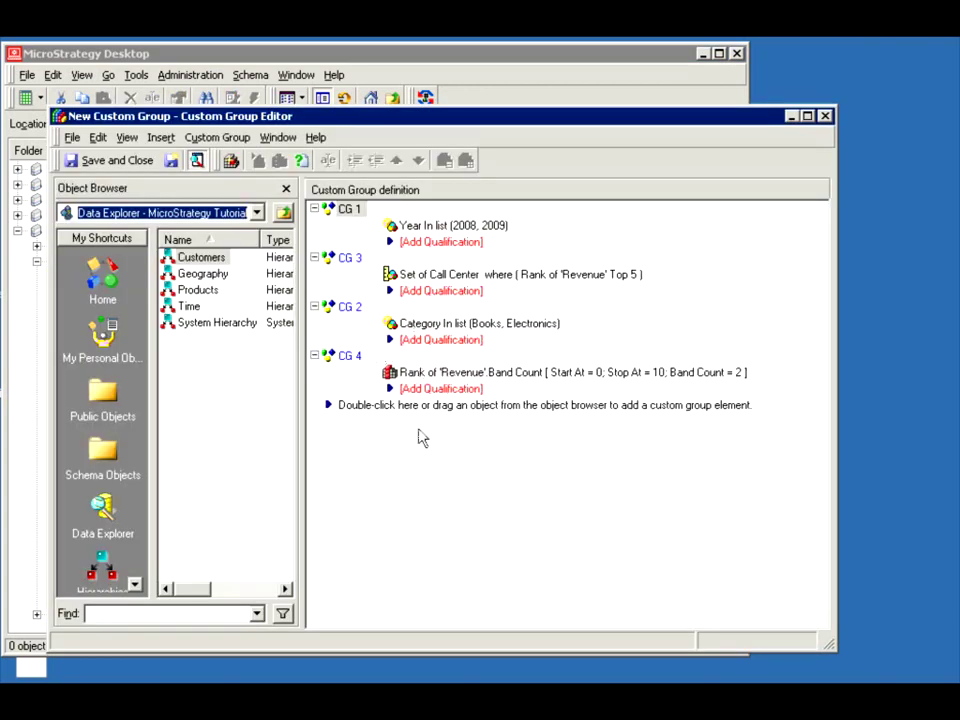
pyautogui.rightClick(345, 218)
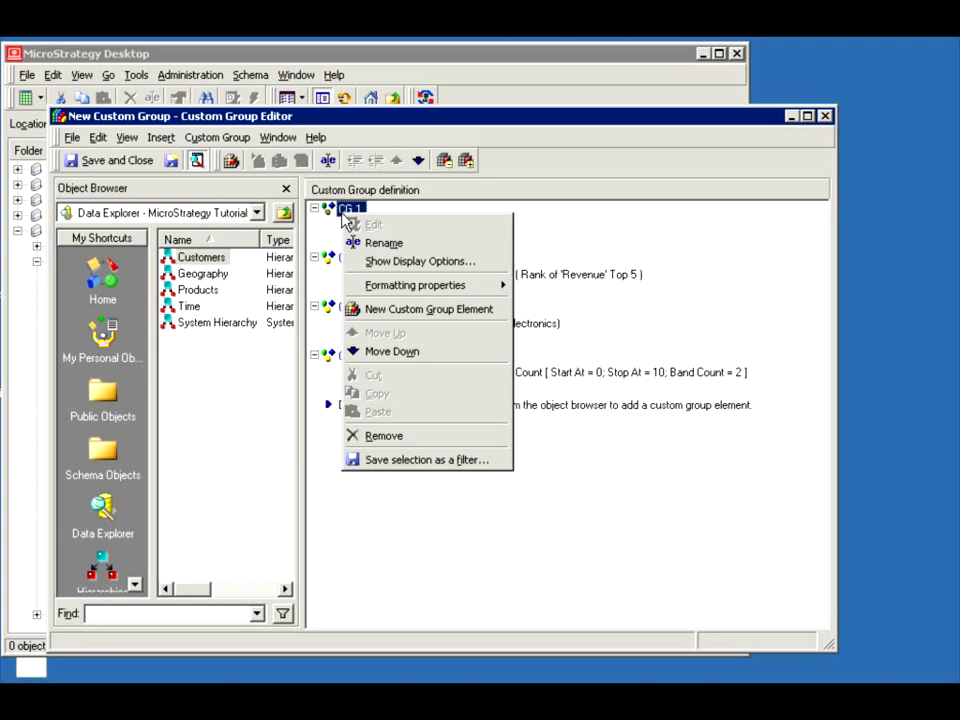
pyautogui.click(441, 268)
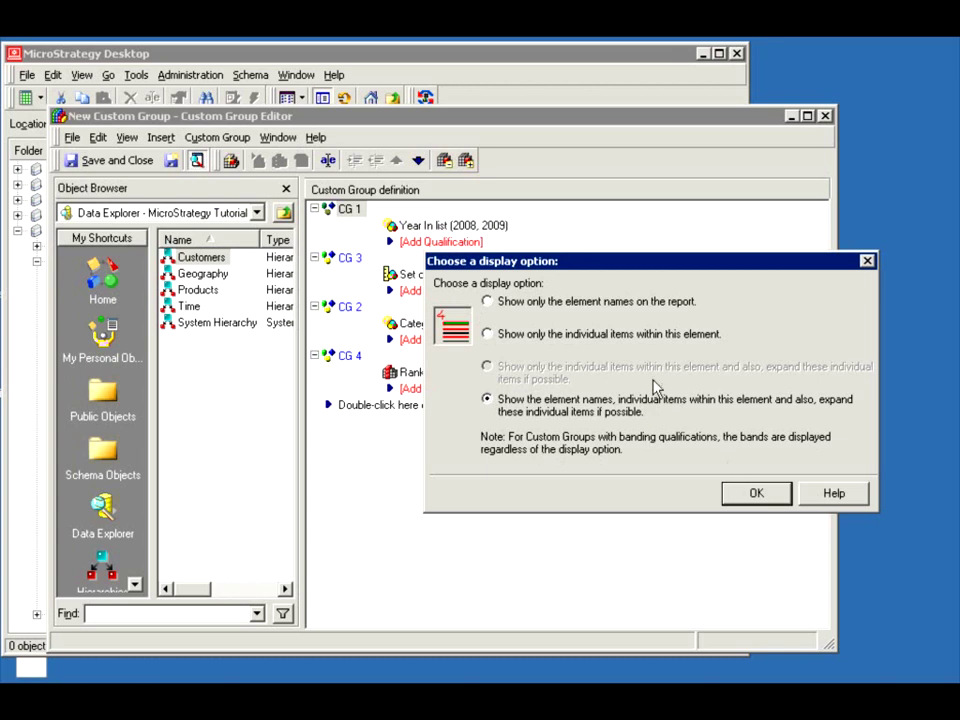
pyautogui.click(756, 493)
pyautogui.click(349, 258)
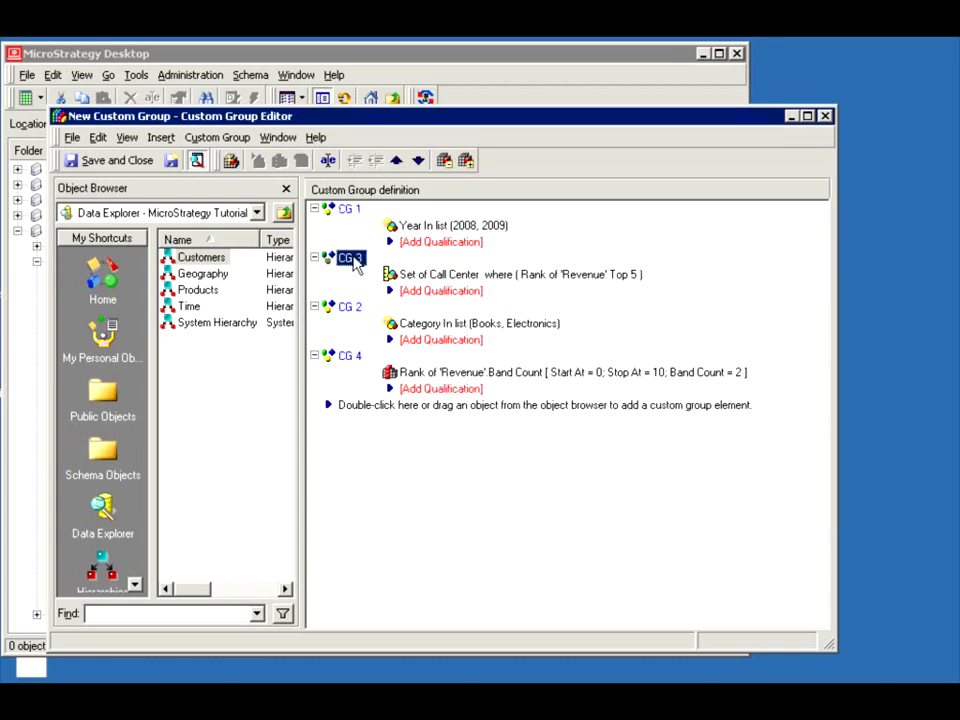
pyautogui.rightClick(355, 260)
pyautogui.click(420, 304)
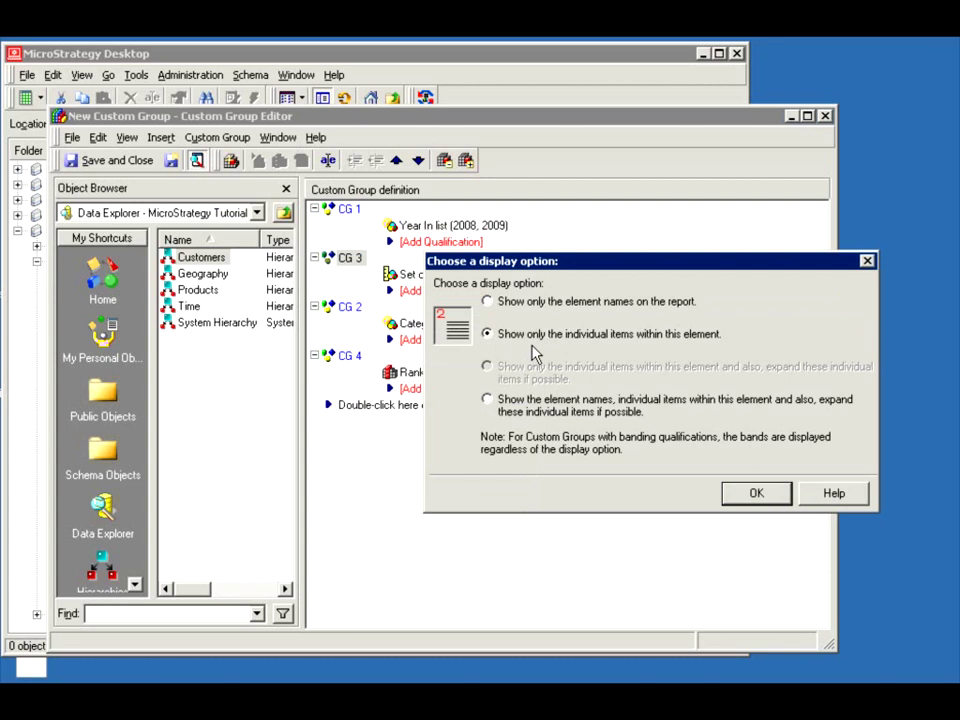
pyautogui.click(752, 494)
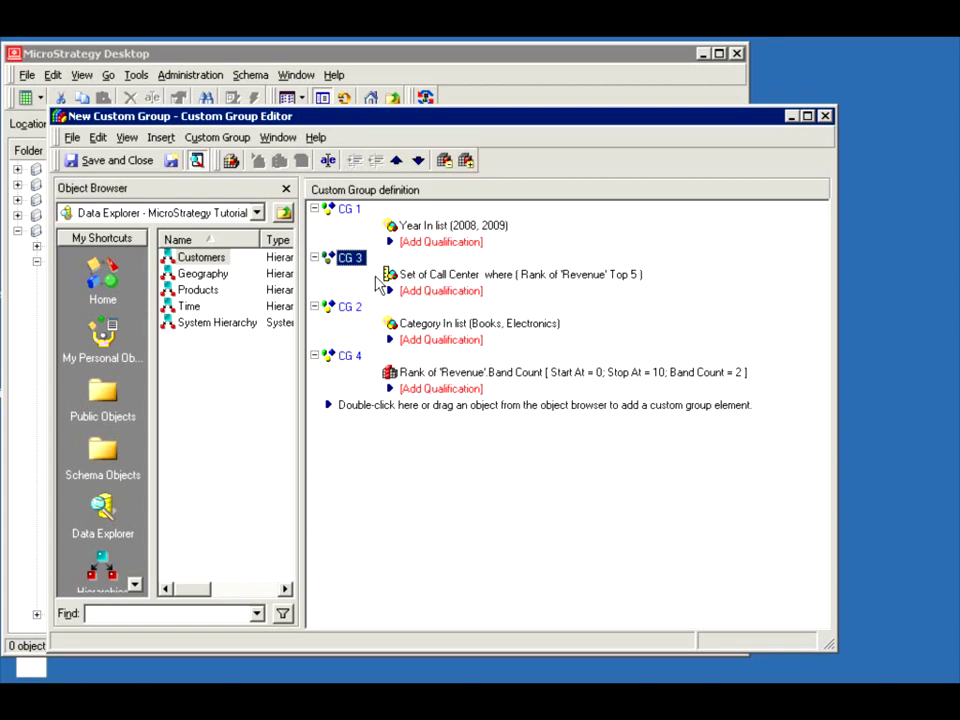
pyautogui.click(348, 310)
pyautogui.rightClick(348, 310)
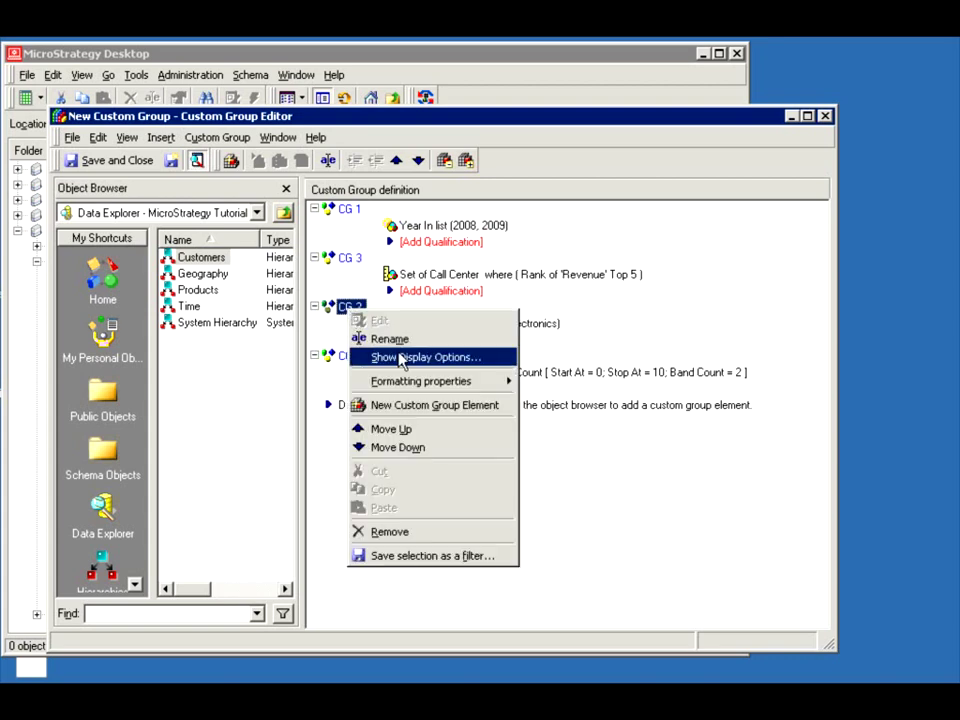
pyautogui.click(402, 358)
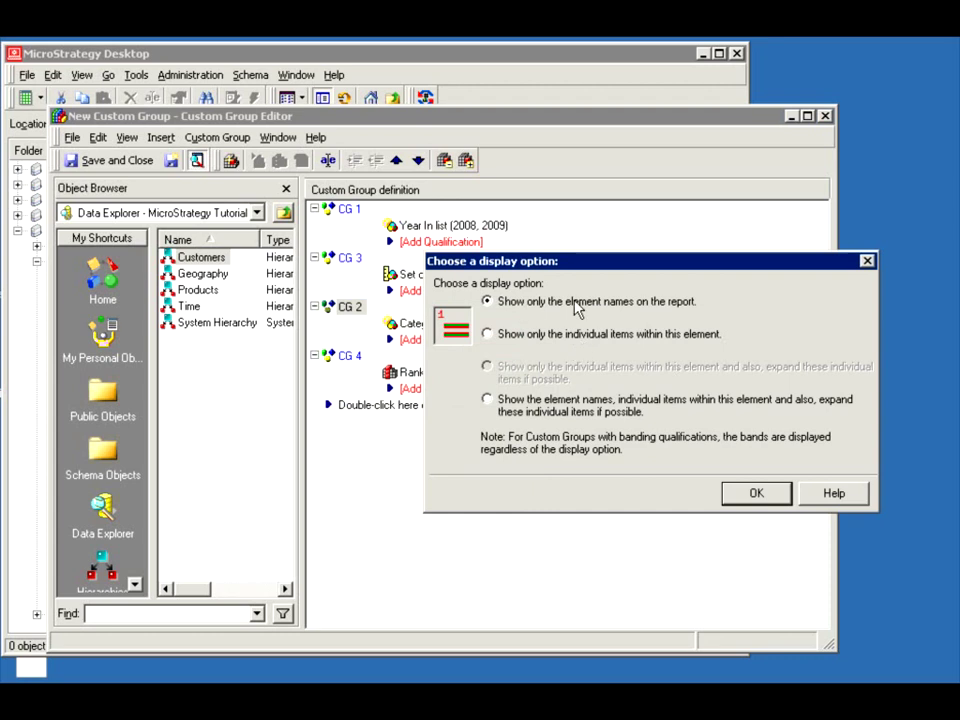
pyautogui.click(778, 500)
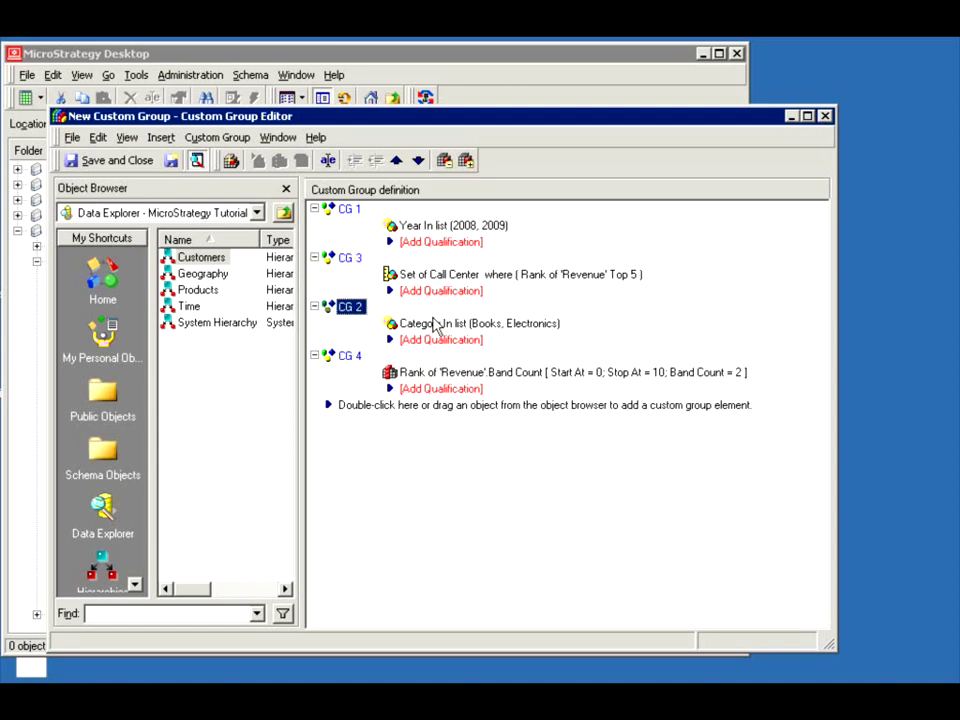
pyautogui.click(350, 357)
pyautogui.rightClick(352, 362)
pyautogui.click(398, 401)
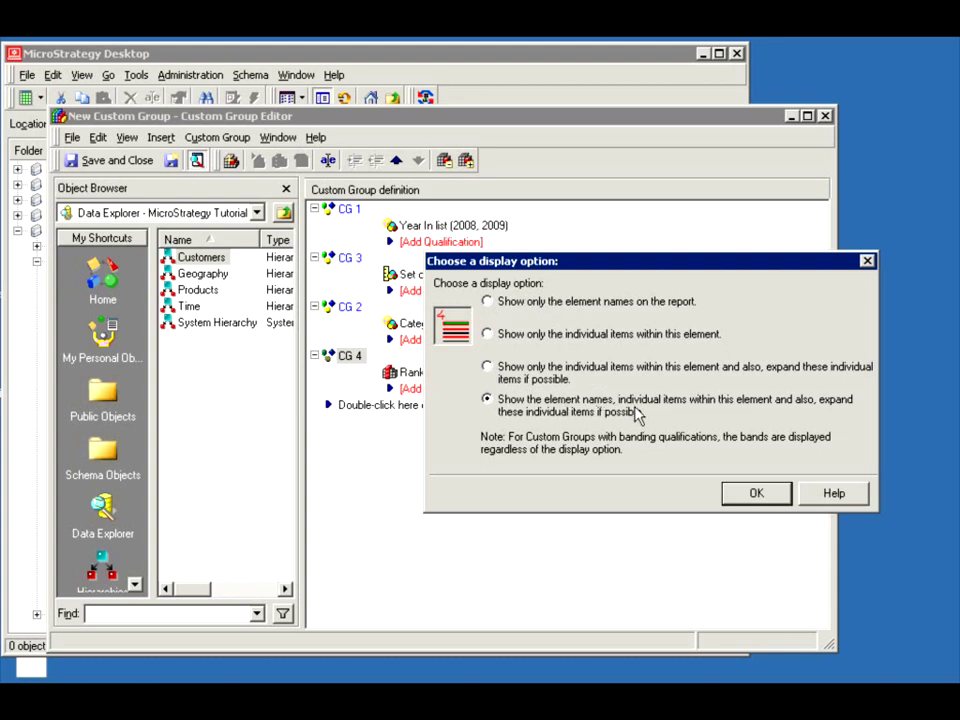
pyautogui.click(537, 377)
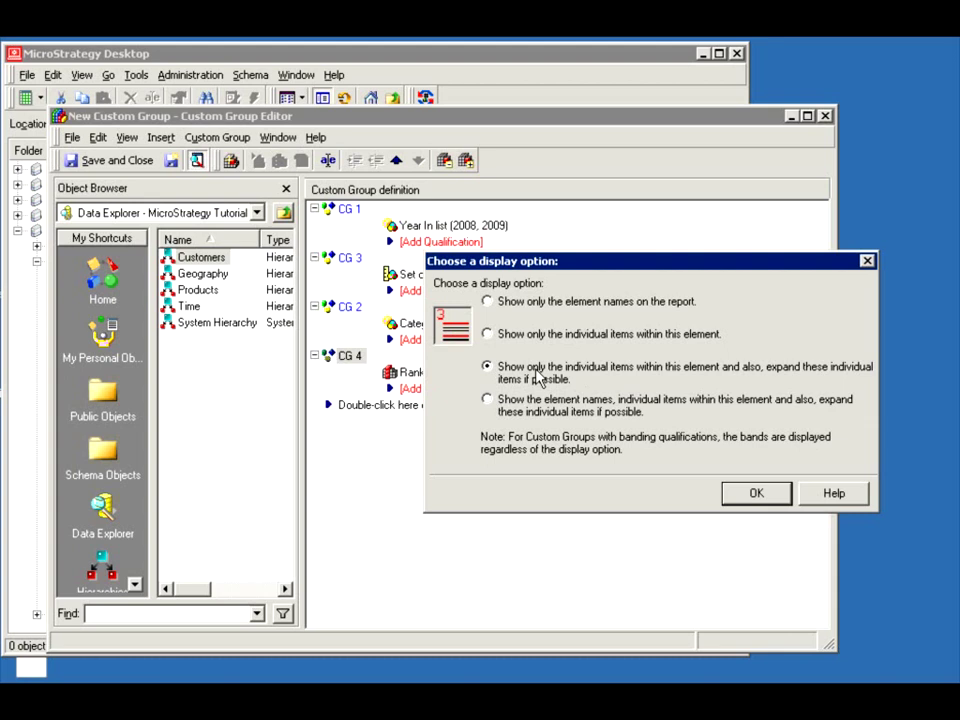
pyautogui.click(500, 410)
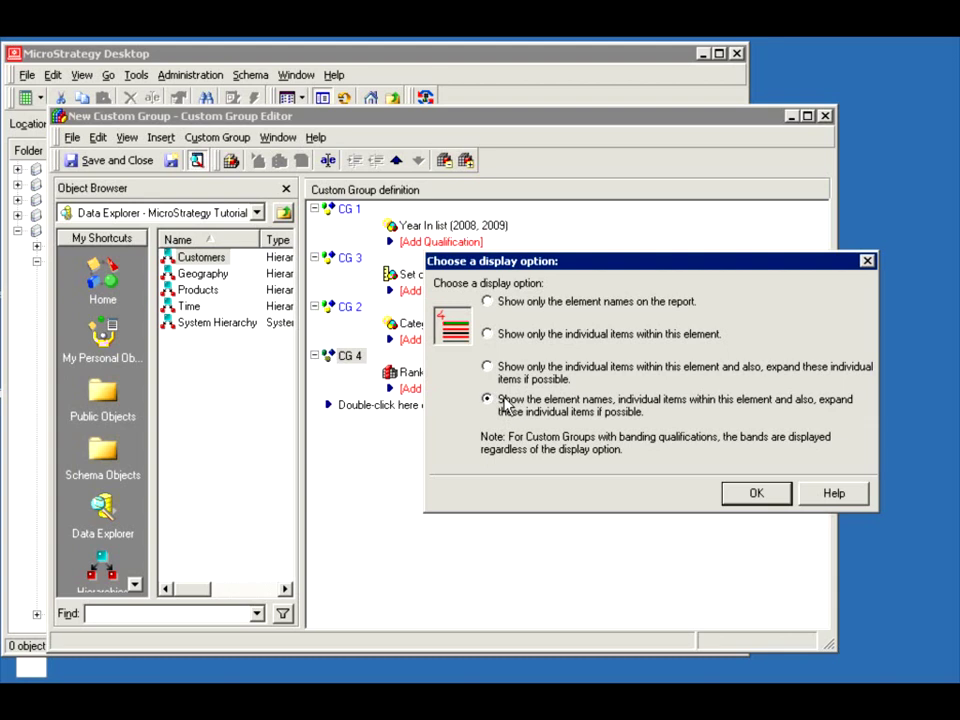
pyautogui.click(756, 496)
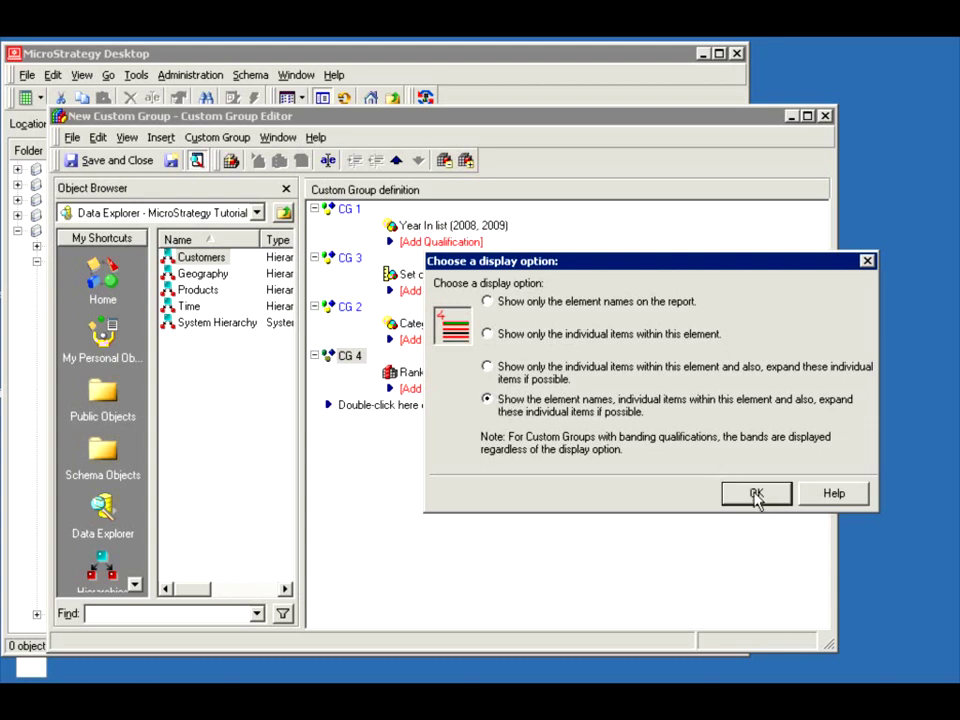
pyautogui.click(518, 381)
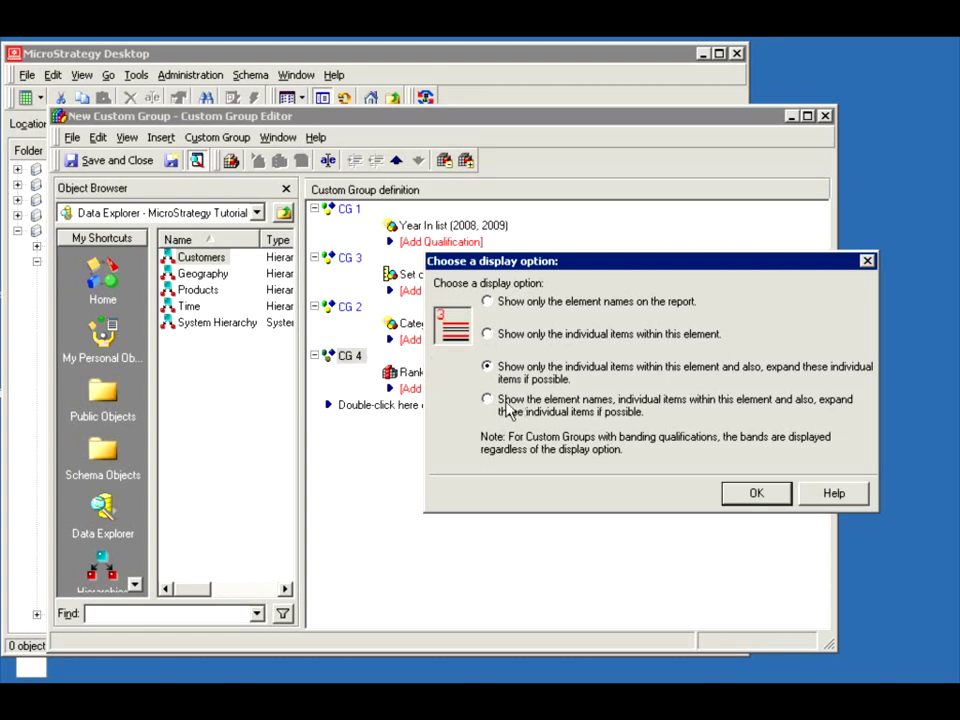
pyautogui.click(486, 401)
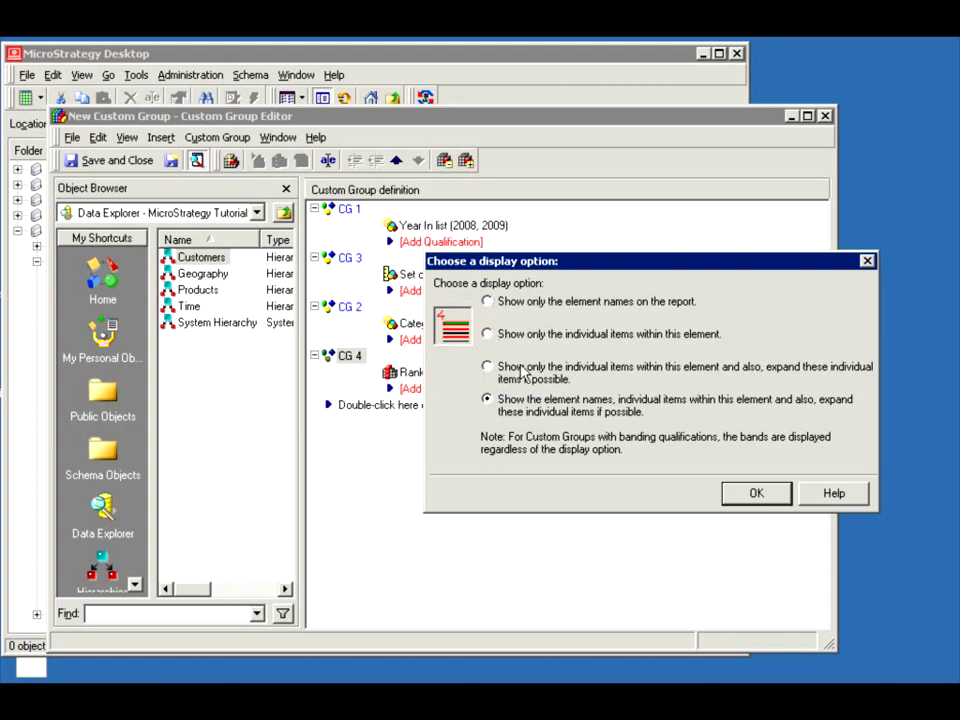
pyautogui.click(487, 302)
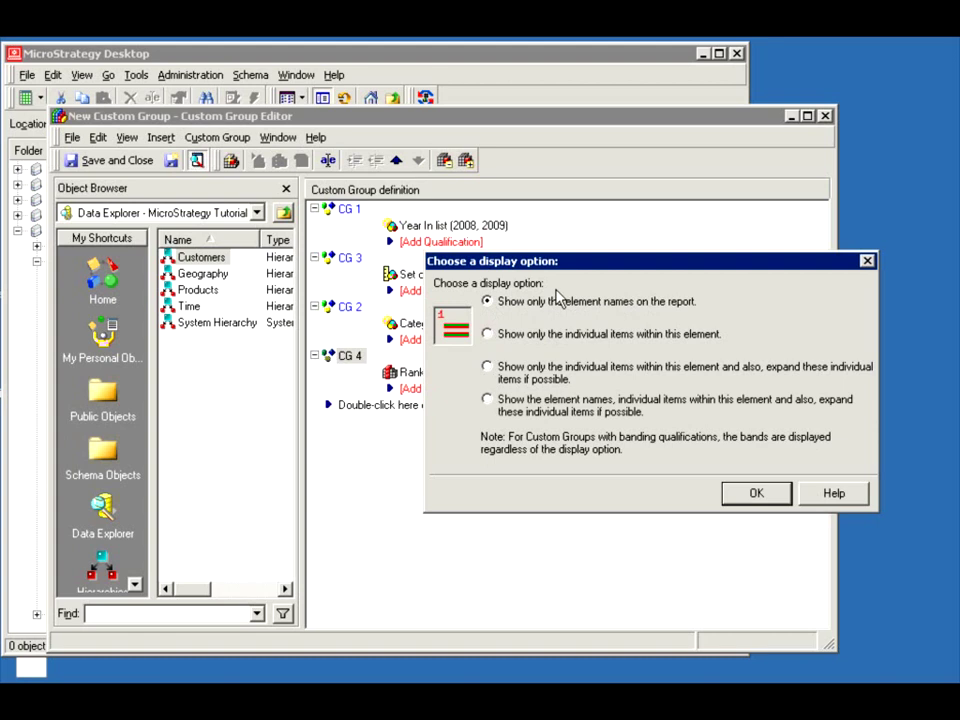
pyautogui.click(488, 336)
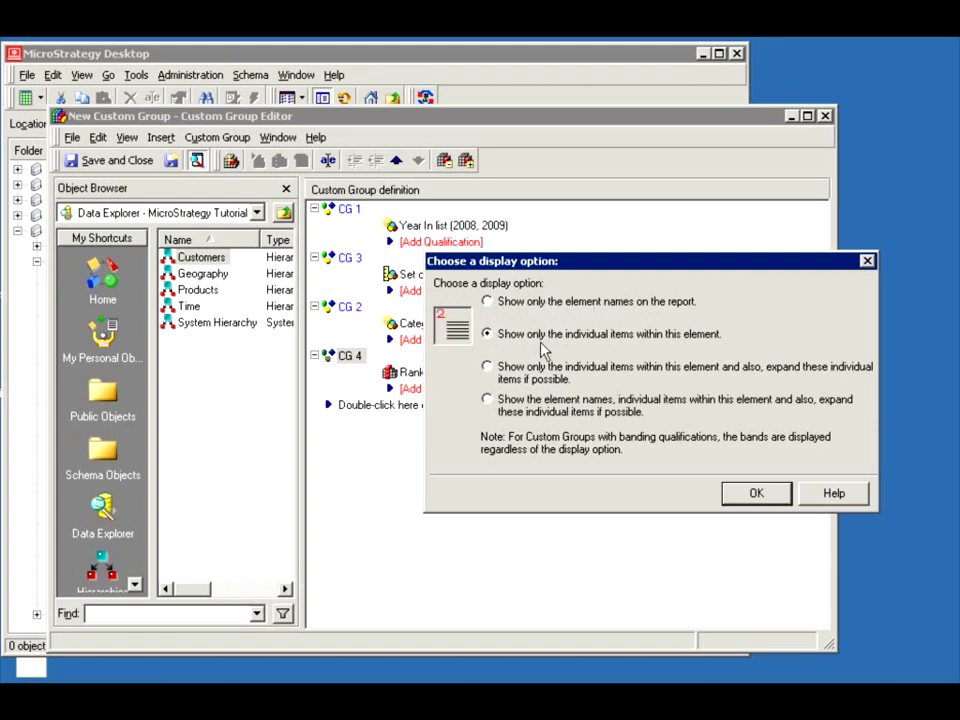
pyautogui.click(488, 400)
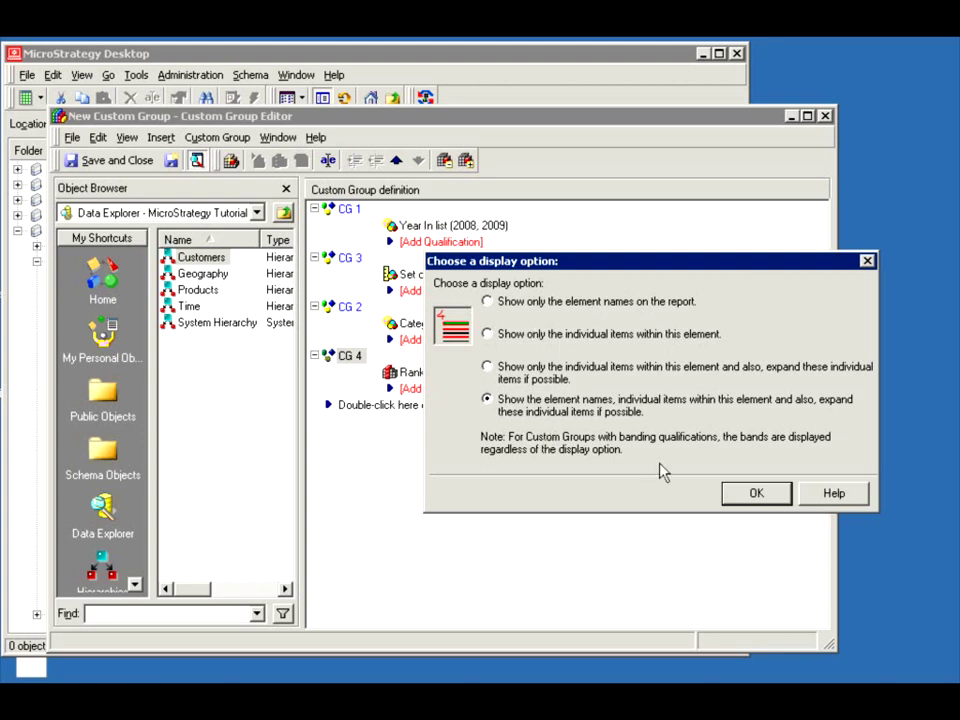
pyautogui.click(754, 494)
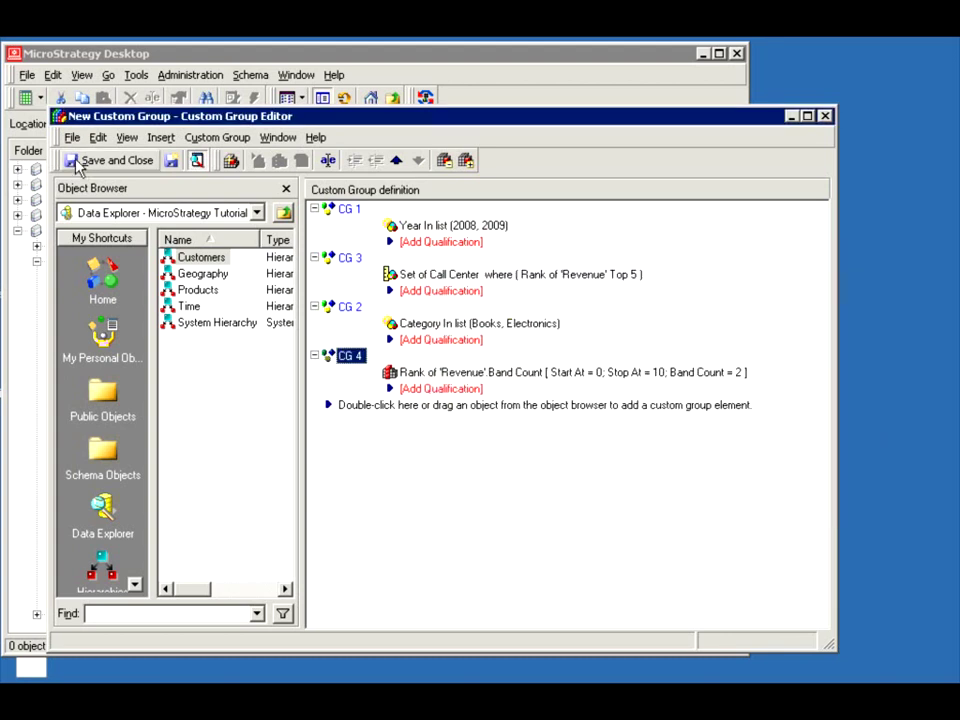
# Close the custom group without saving and run New Report (1).
pyautogui.click(825, 116)
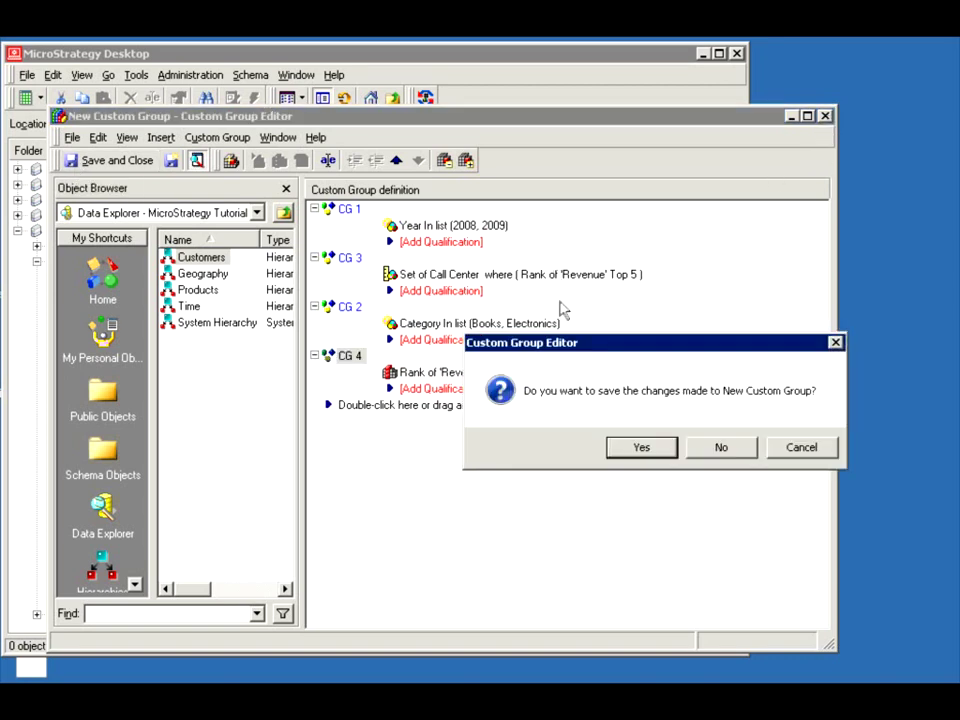
pyautogui.click(709, 452)
pyautogui.doubleClick(412, 379)
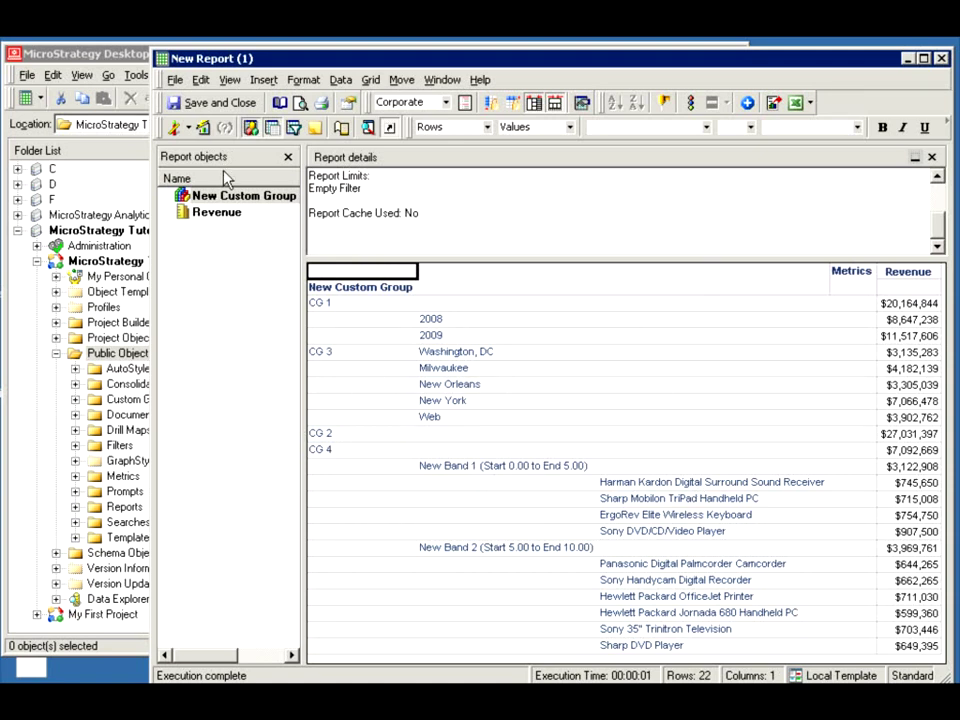
# Switch New Report (1) to its SQL view.
pyautogui.click(187, 127)
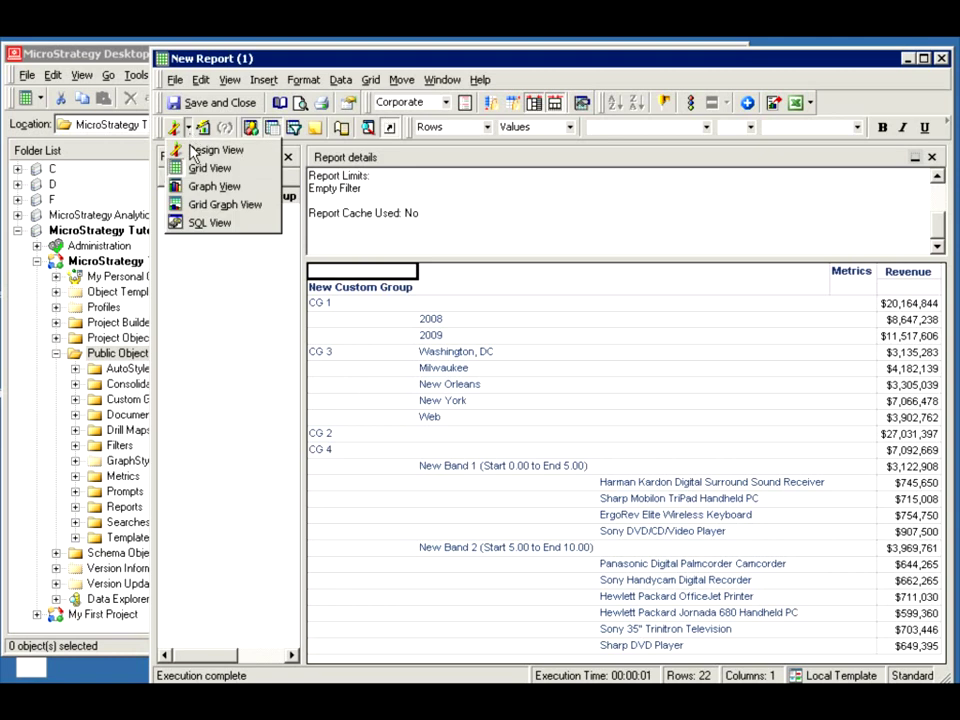
pyautogui.click(209, 222)
pyautogui.moveTo(937, 240); pyautogui.dragTo(930, 296)
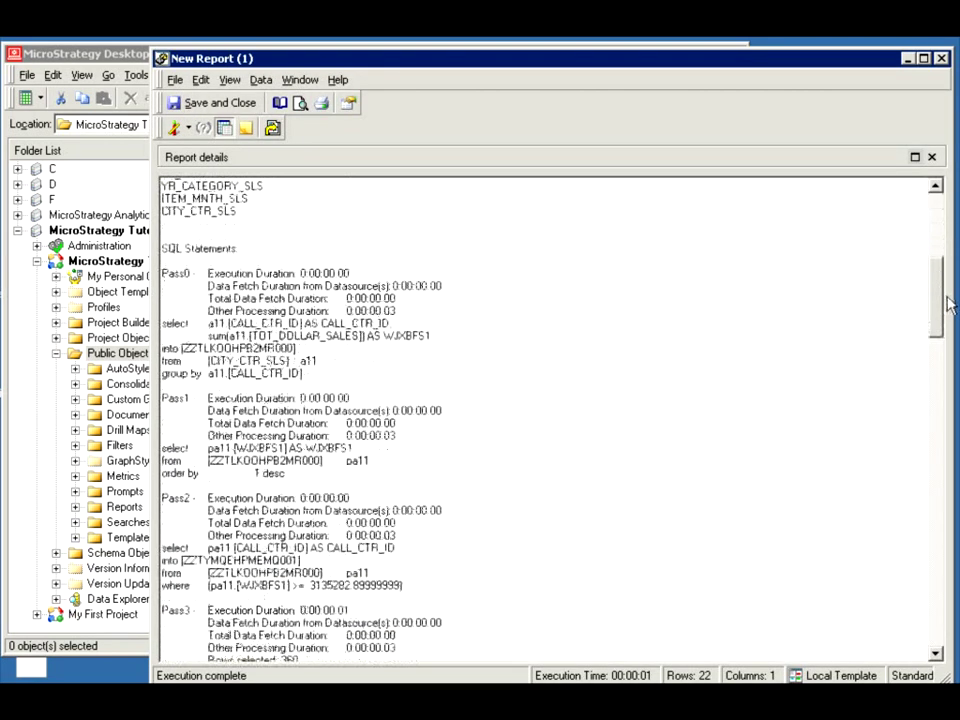
# Set the VLDB Intermediate Table Type to Temporary view instead of the inherited default, and save.
pyautogui.click(260, 79)
pyautogui.click(279, 97)
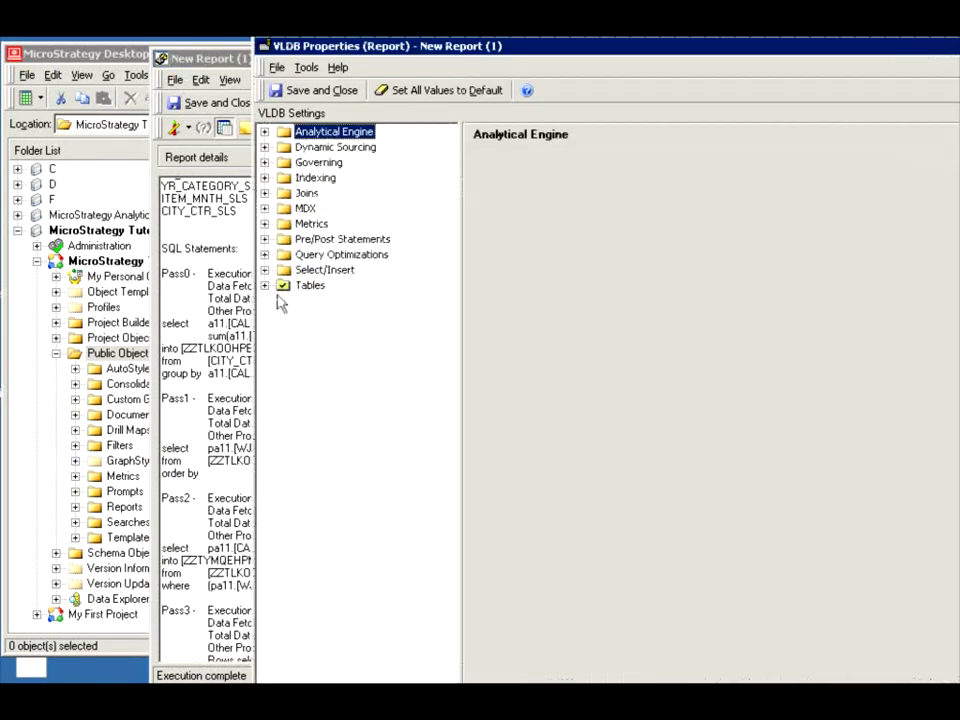
pyautogui.click(264, 285)
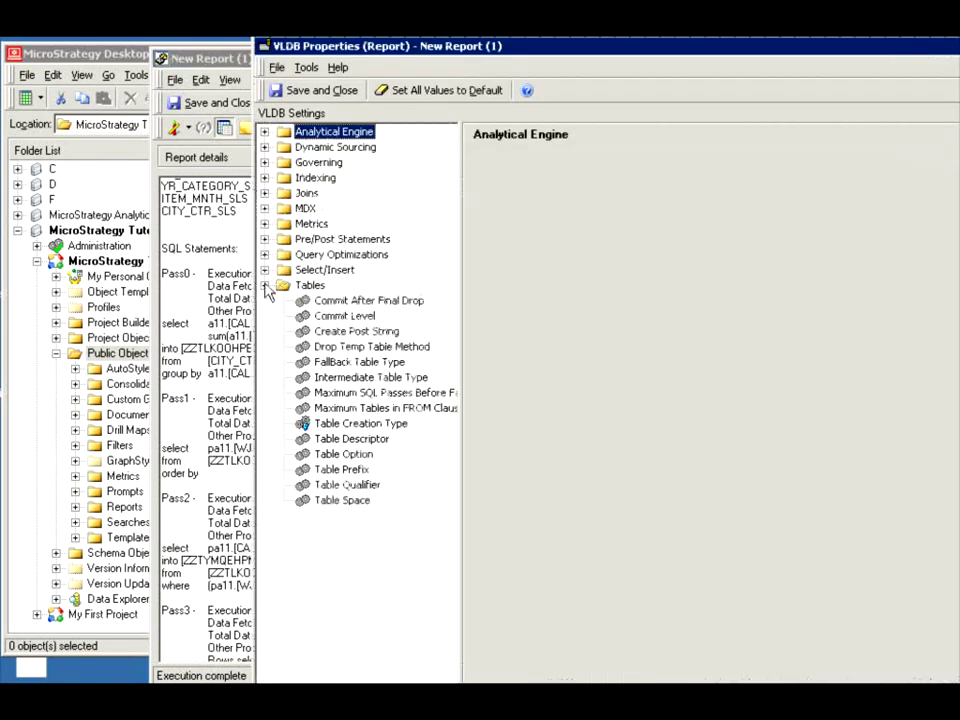
pyautogui.click(264, 286)
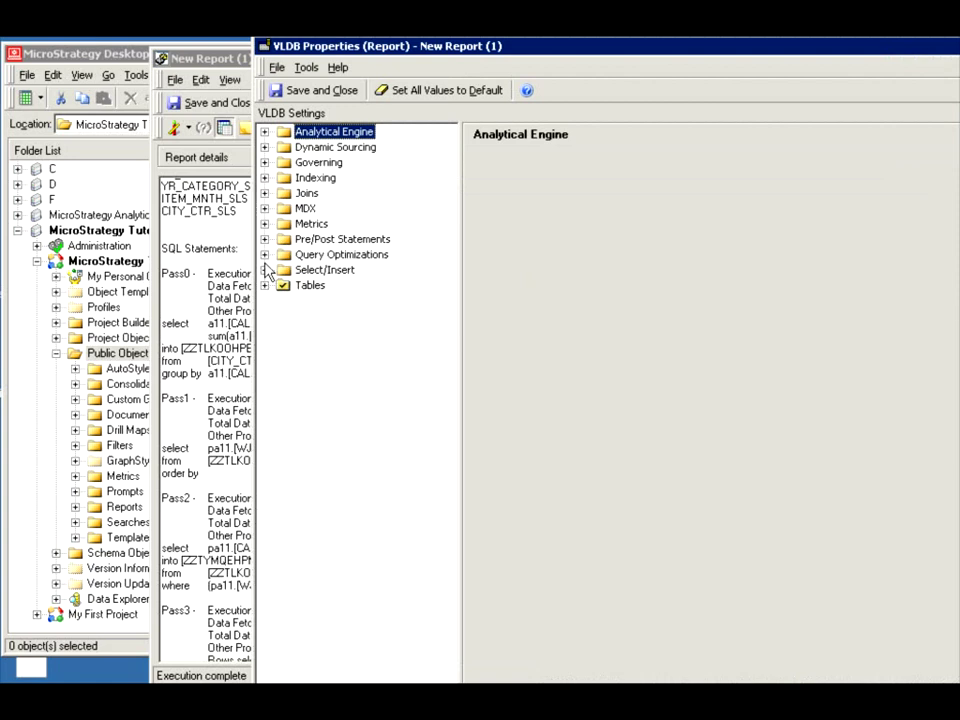
pyautogui.click(264, 193)
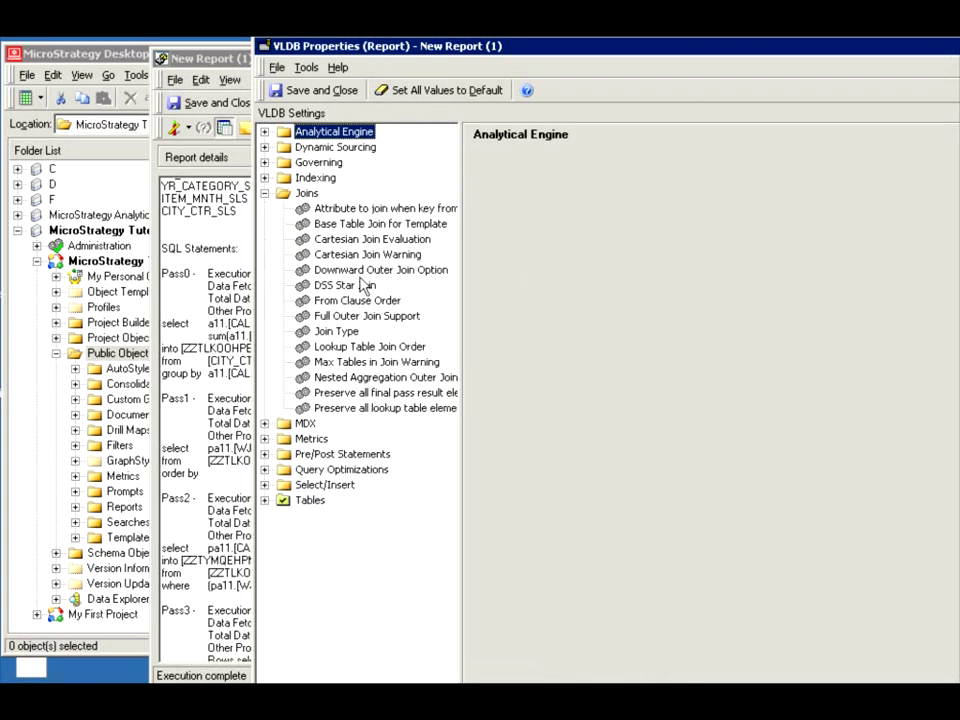
pyautogui.click(264, 195)
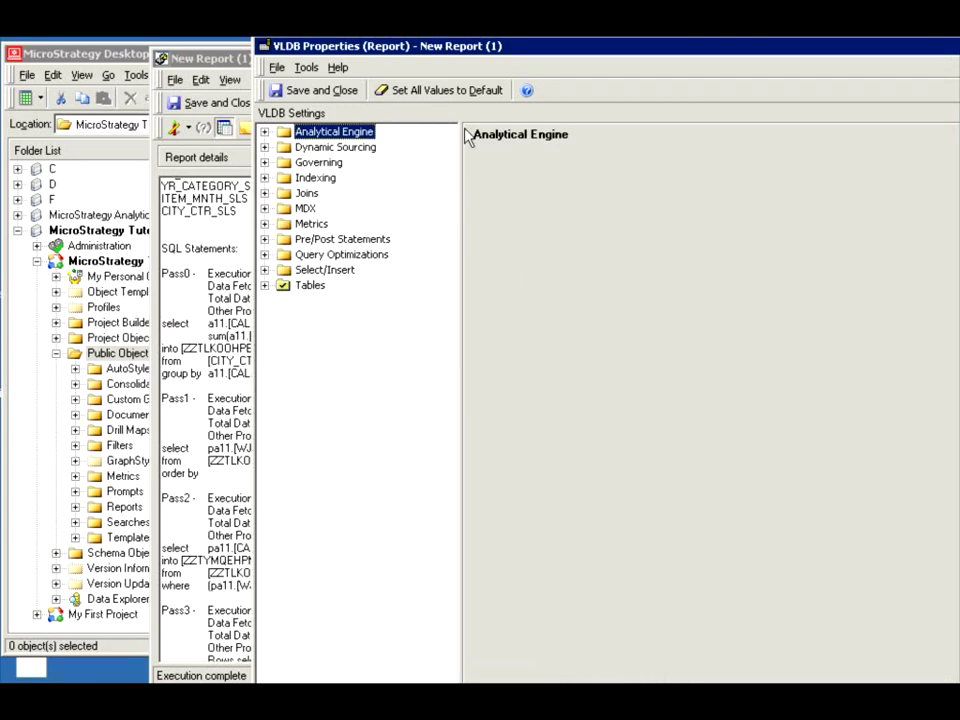
pyautogui.click(265, 286)
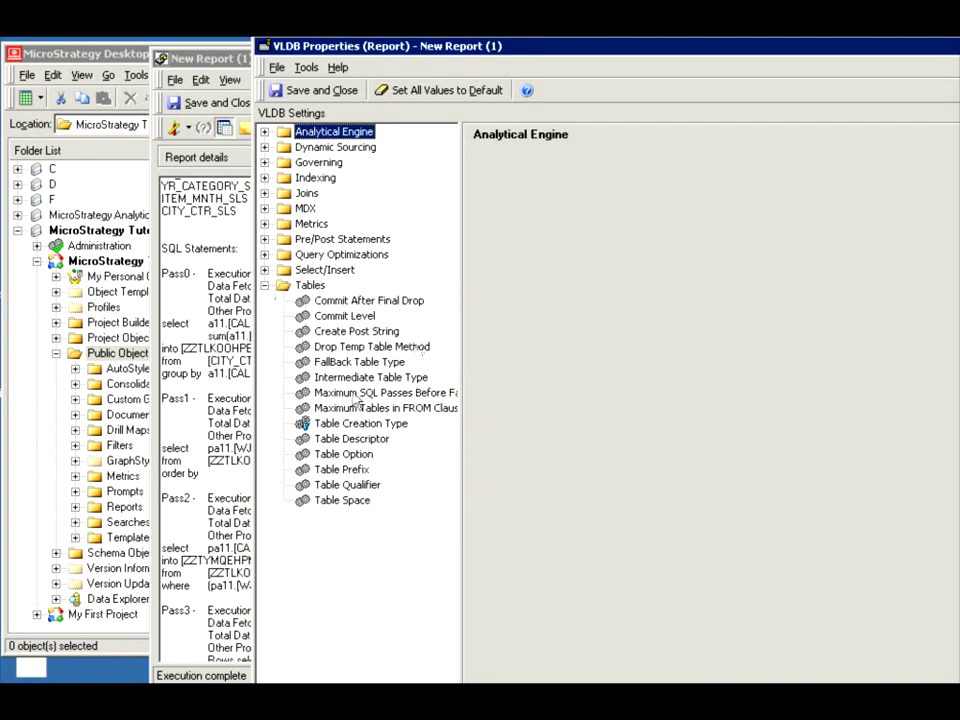
pyautogui.click(360, 378)
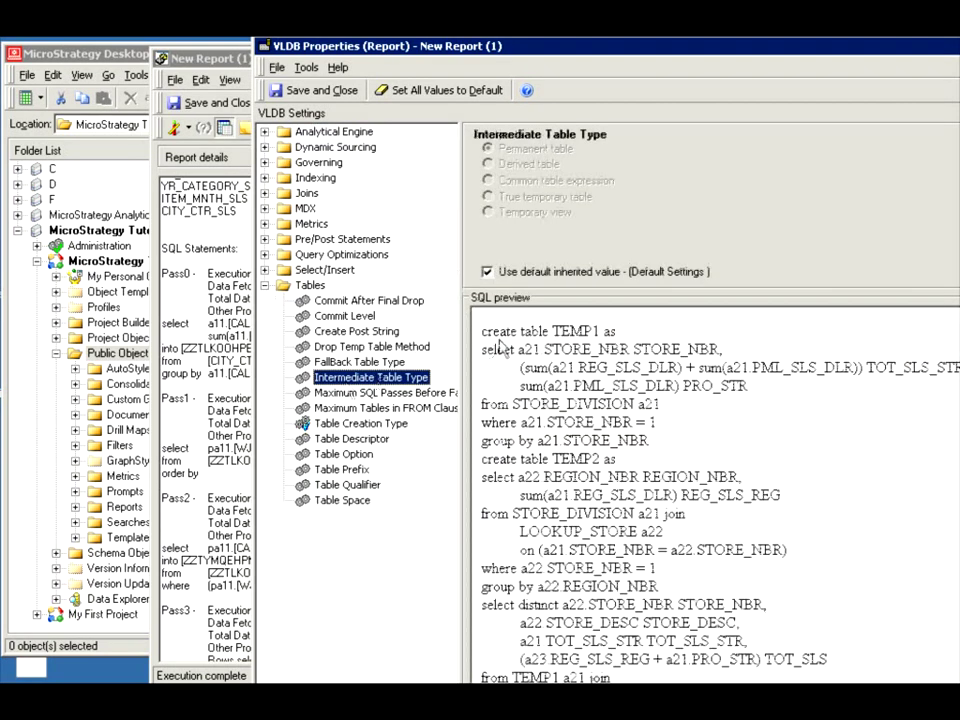
pyautogui.click(487, 271)
pyautogui.click(484, 214)
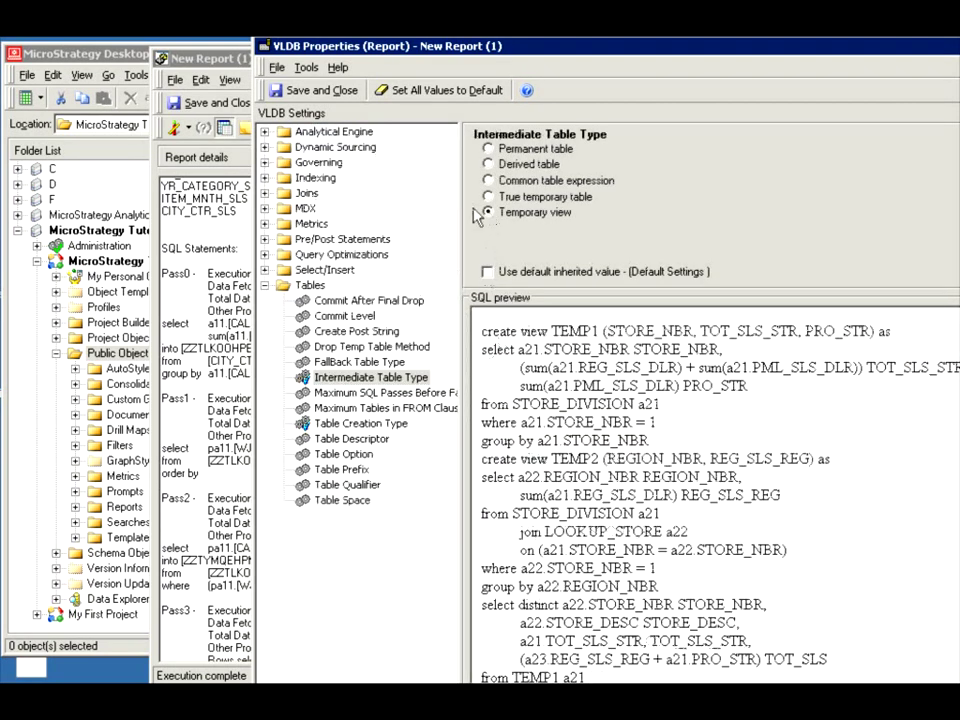
pyautogui.click(312, 90)
pyautogui.scroll(-10, 441, 398)
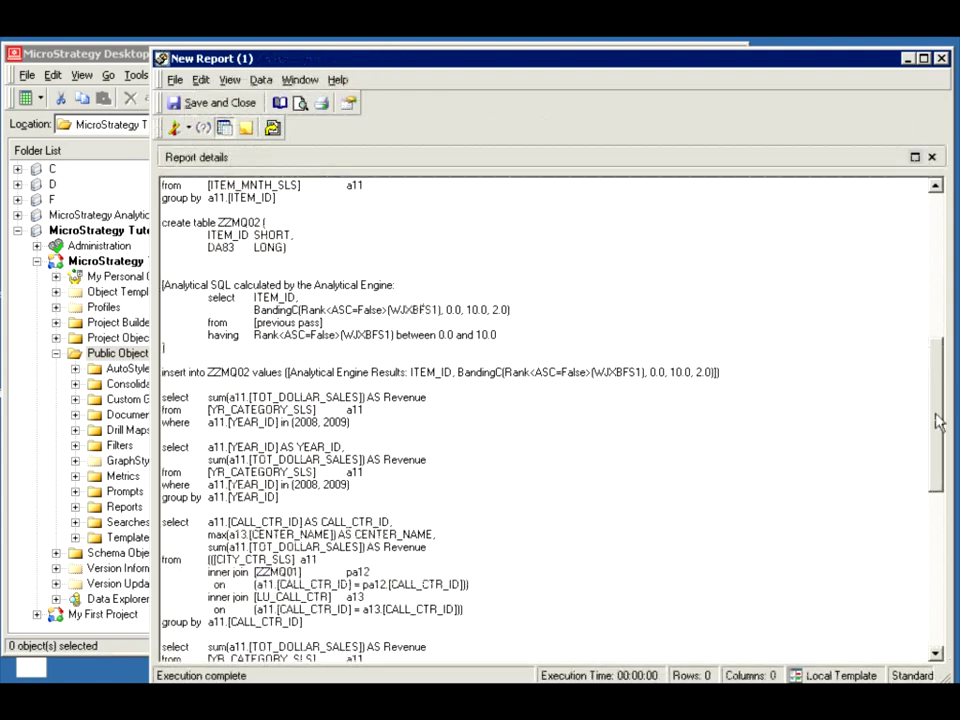
pyautogui.moveTo(934, 418); pyautogui.dragTo(935, 363)
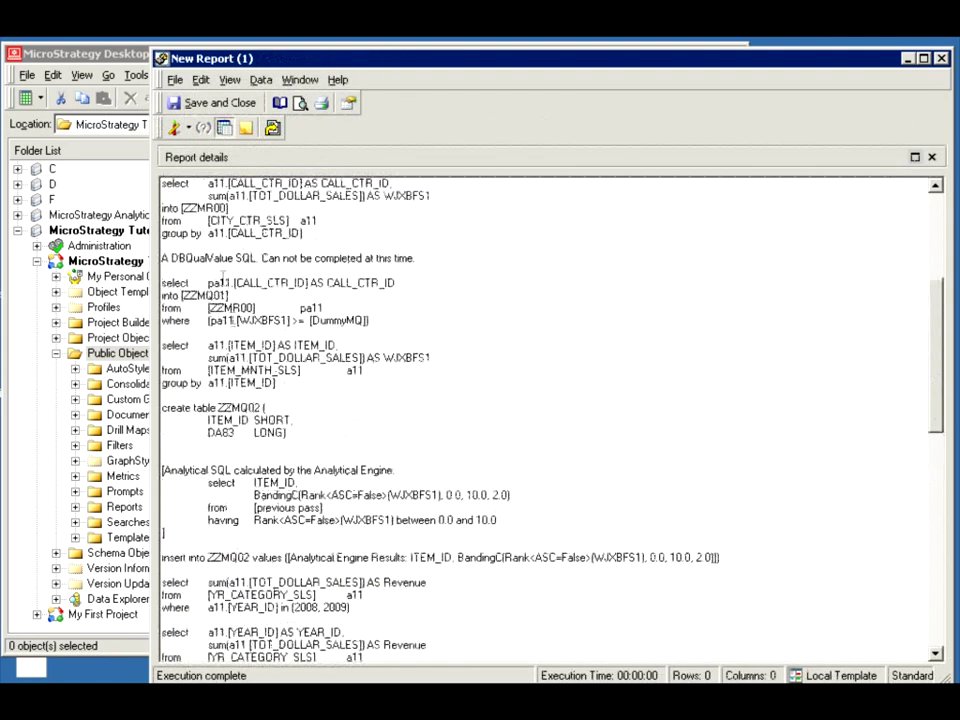
pyautogui.moveTo(209, 283); pyautogui.dragTo(268, 290)
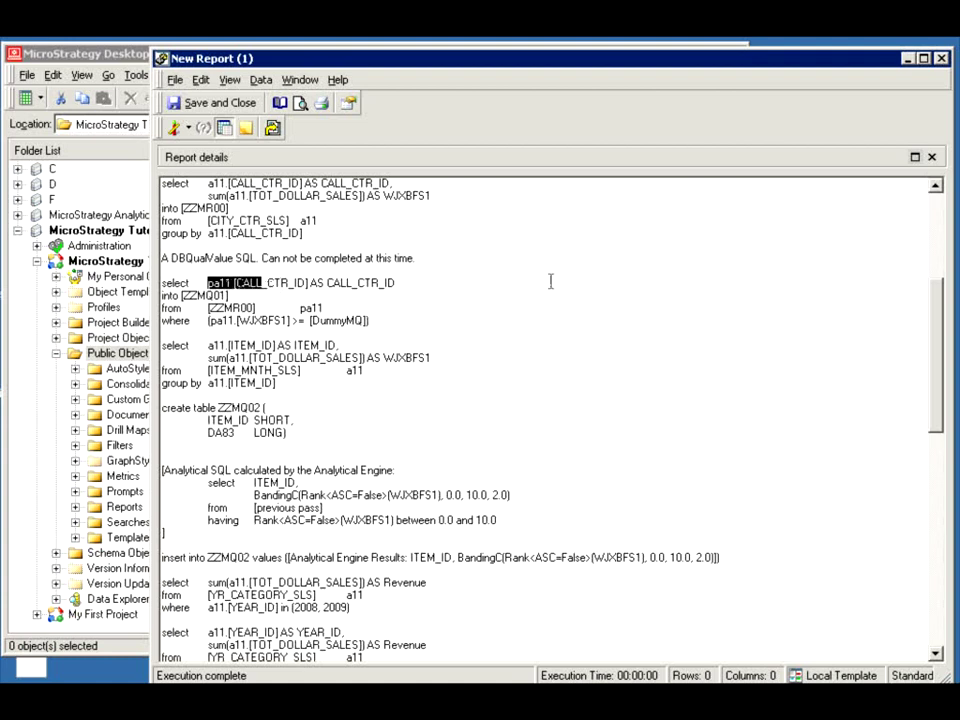
pyautogui.moveTo(940, 350); pyautogui.dragTo(935, 290)
pyautogui.moveTo(316, 408); pyautogui.dragTo(168, 358)
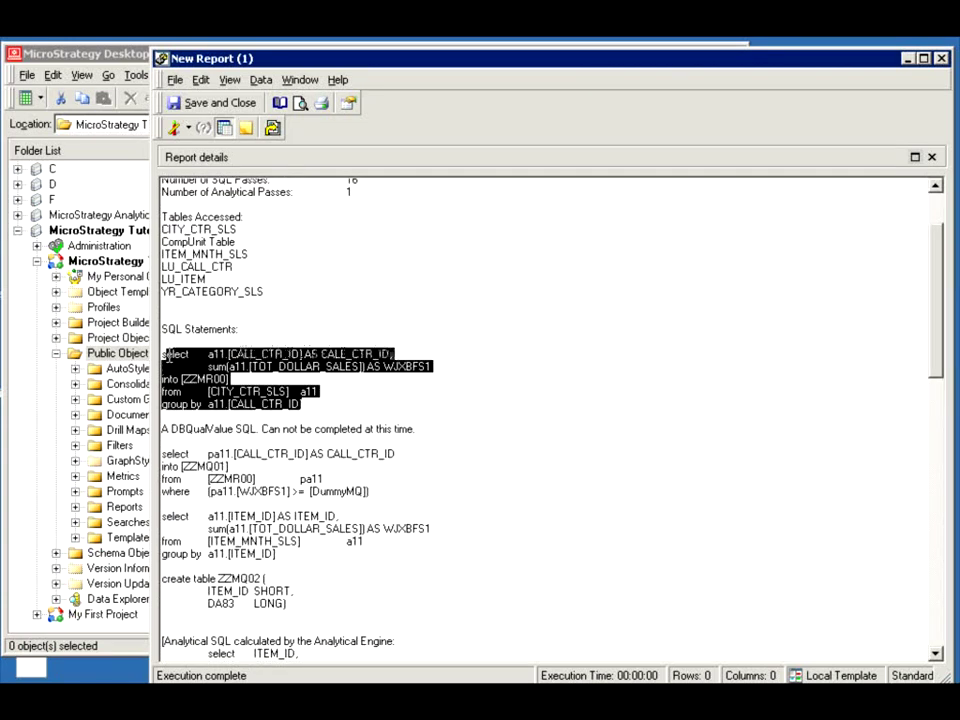
pyautogui.click(359, 401)
pyautogui.moveTo(939, 311); pyautogui.dragTo(947, 349)
pyautogui.moveTo(376, 397); pyautogui.dragTo(332, 393)
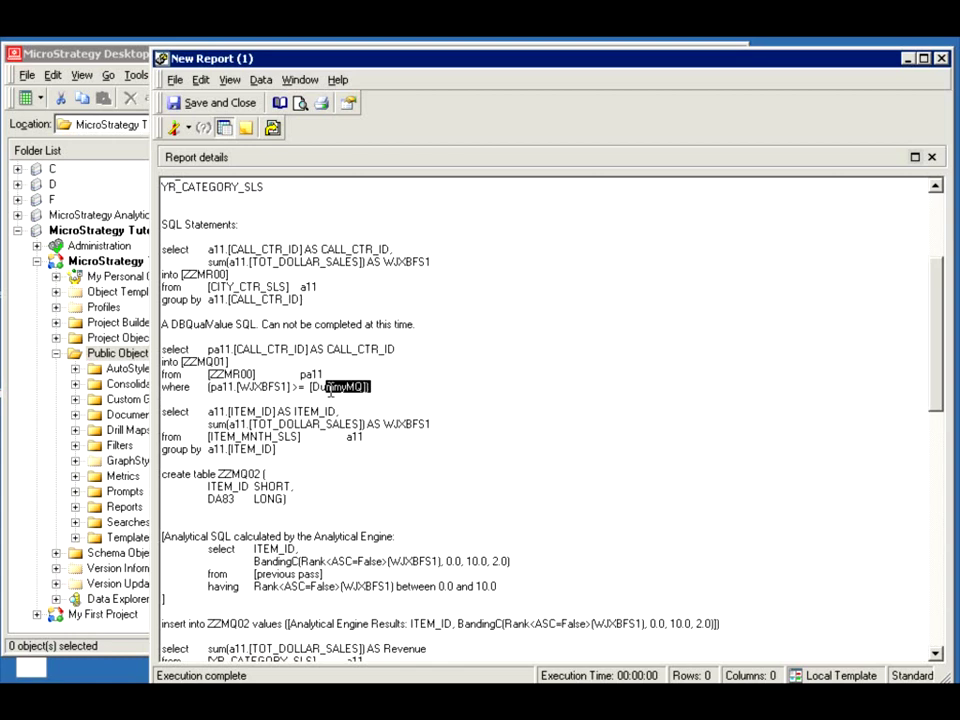
pyautogui.moveTo(332, 393); pyautogui.dragTo(175, 344)
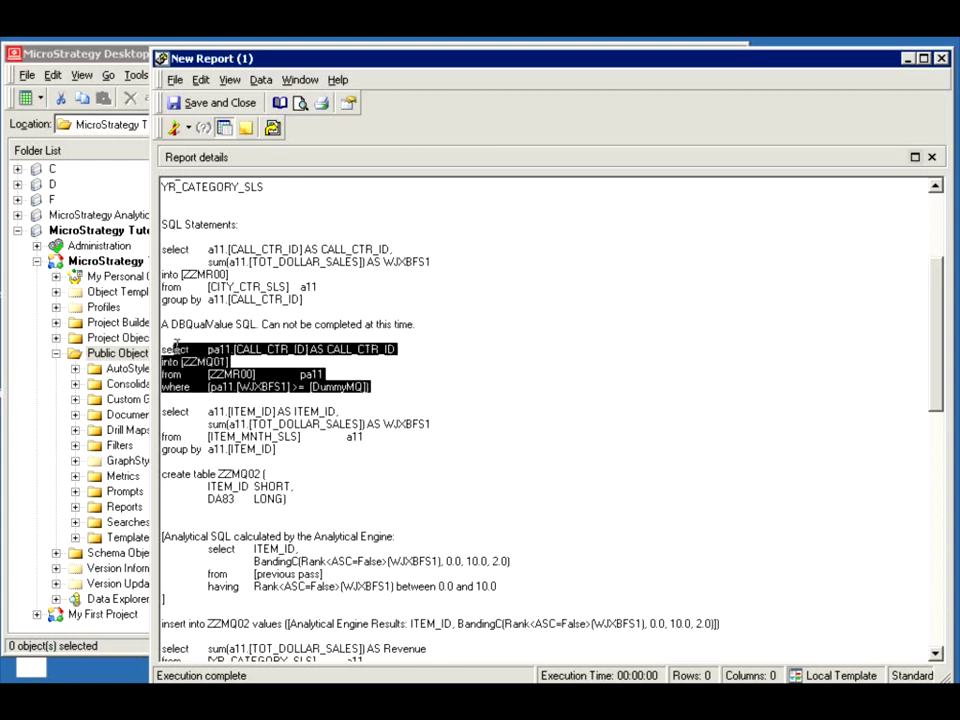
pyautogui.click(308, 387)
pyautogui.keyDown('shift'); pyautogui.click(367, 386); pyautogui.keyUp('shift')
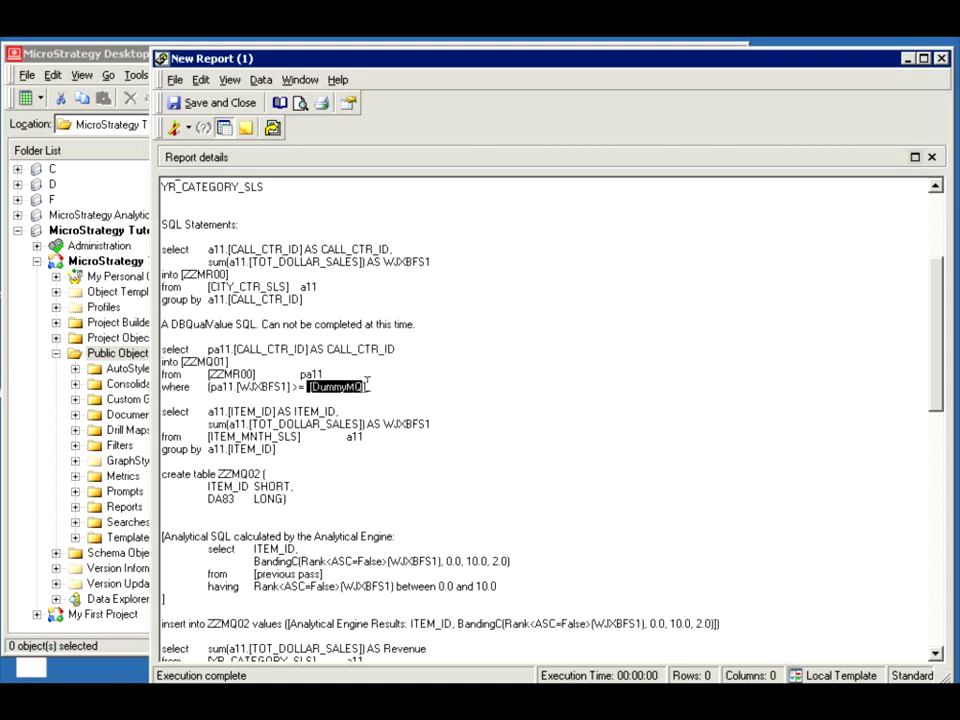
pyautogui.click(367, 386)
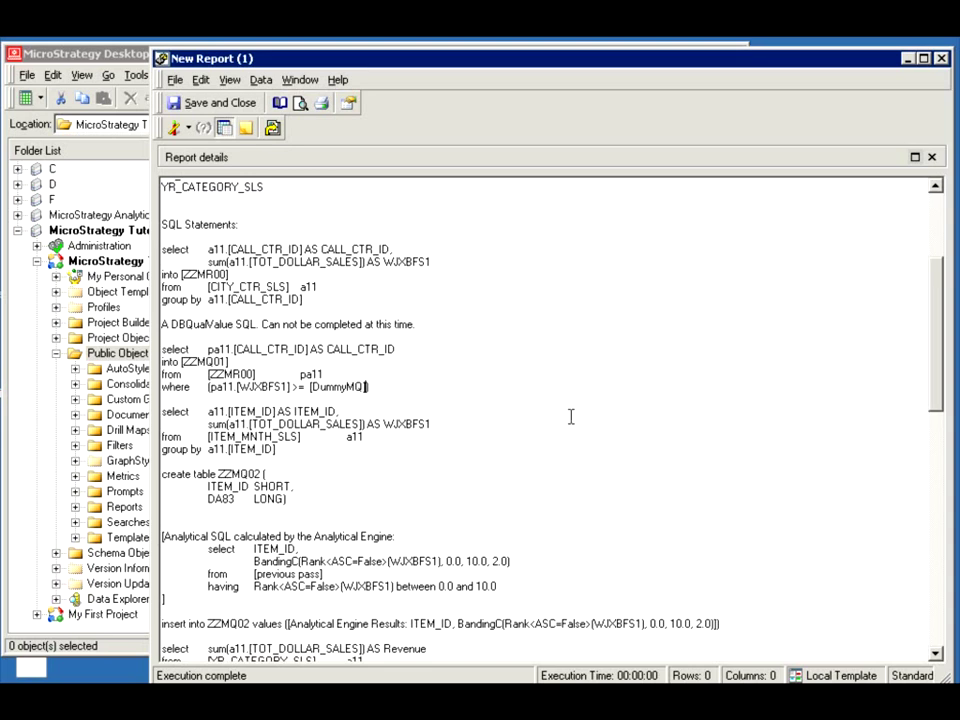
pyautogui.moveTo(286, 451); pyautogui.dragTo(149, 411)
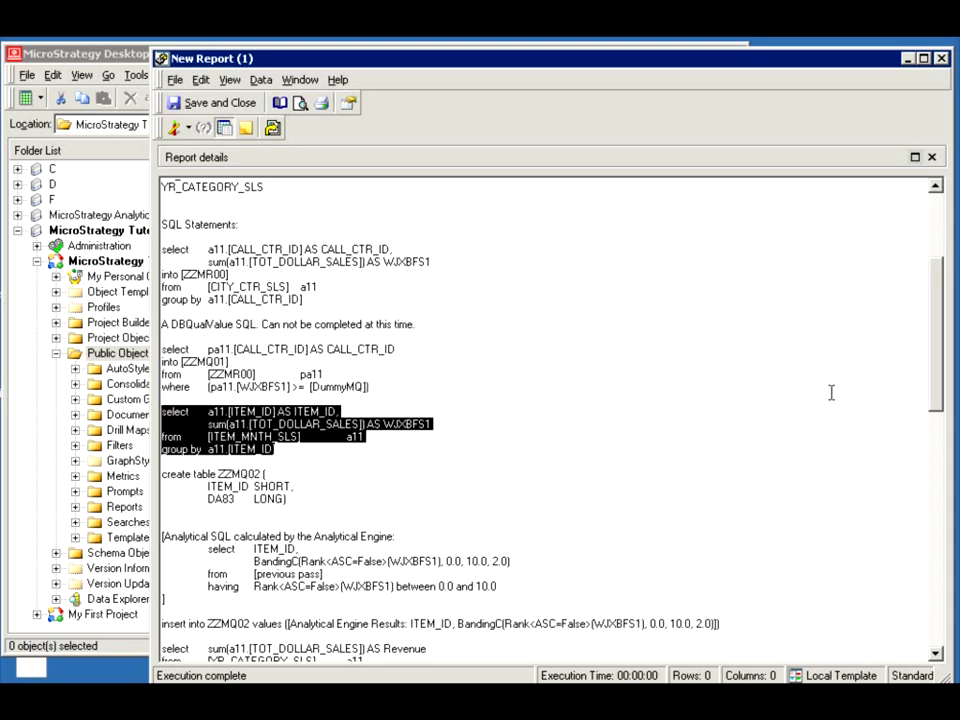
pyautogui.scroll(-5, 900, 390)
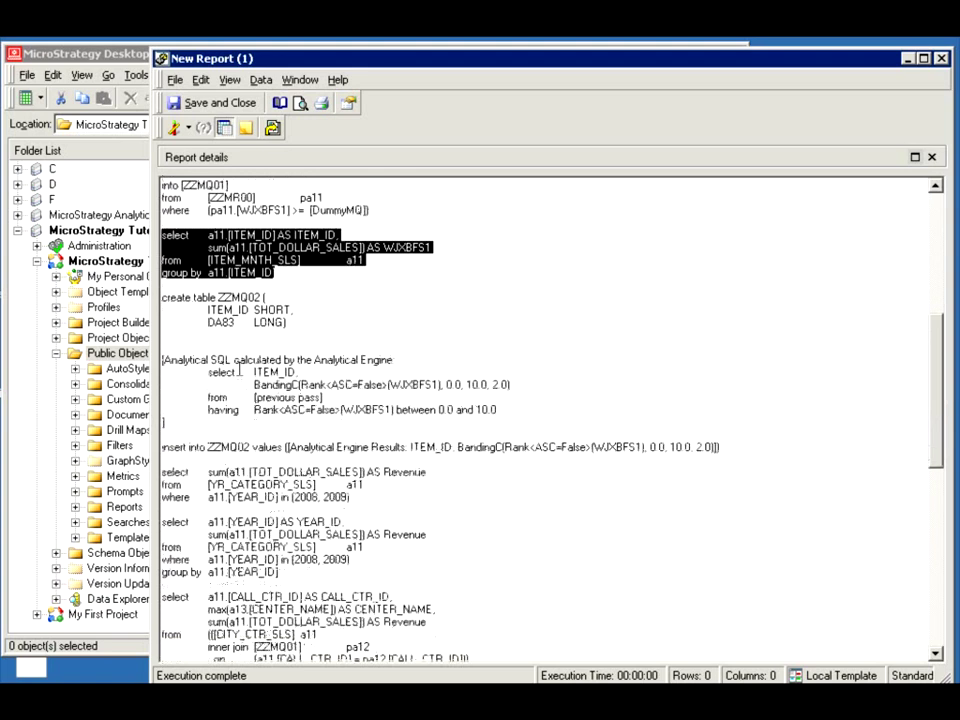
pyautogui.moveTo(192, 359); pyautogui.dragTo(244, 360)
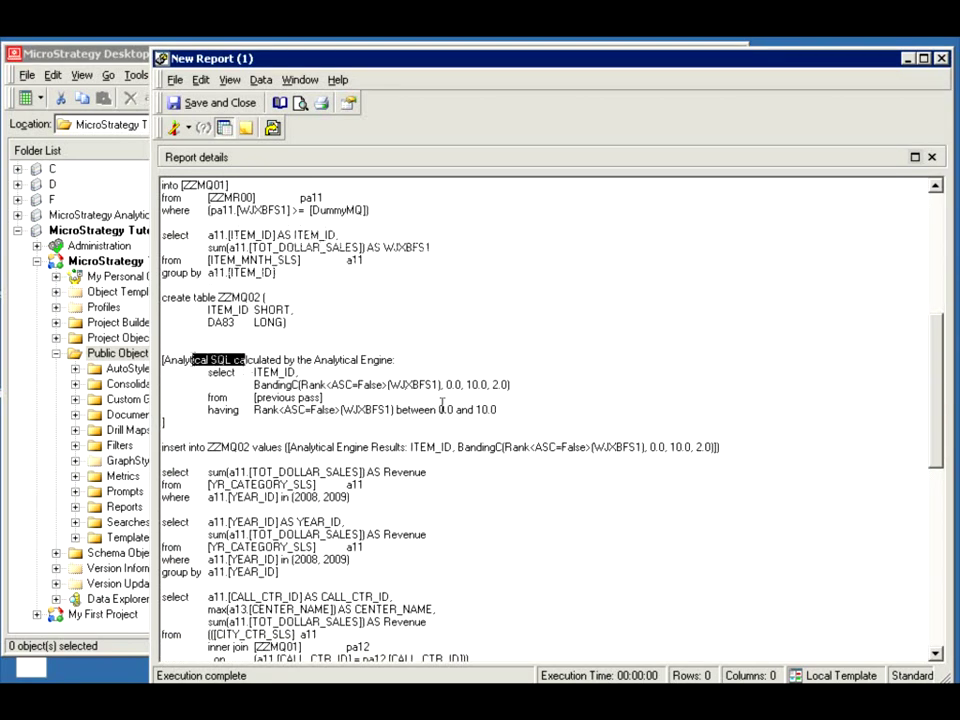
pyautogui.moveTo(503, 410); pyautogui.dragTo(162, 370)
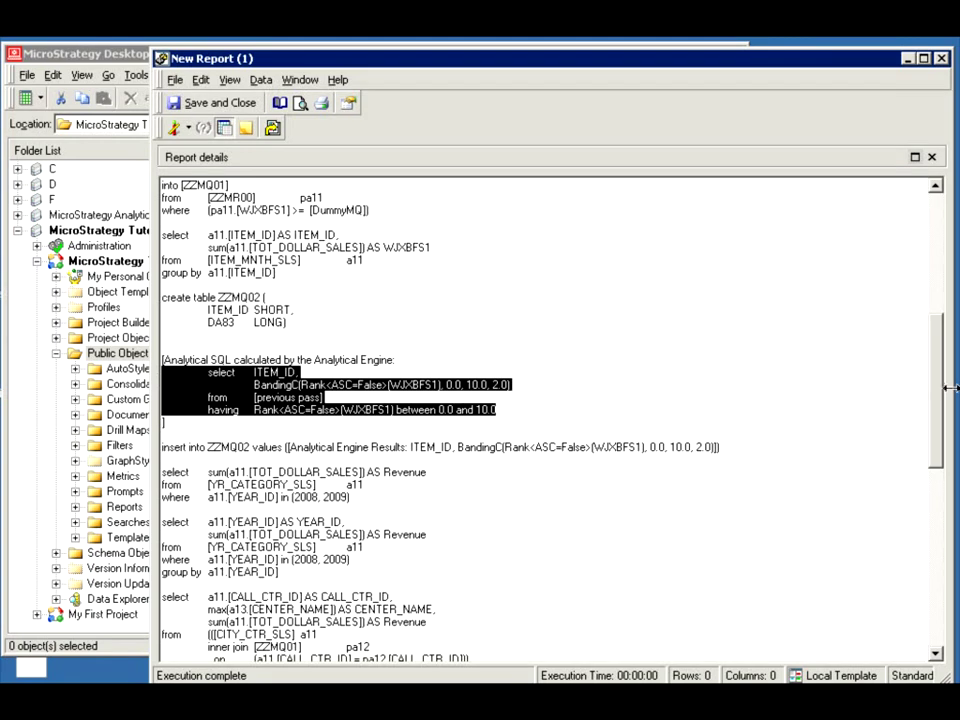
pyautogui.moveTo(936, 392); pyautogui.dragTo(948, 425)
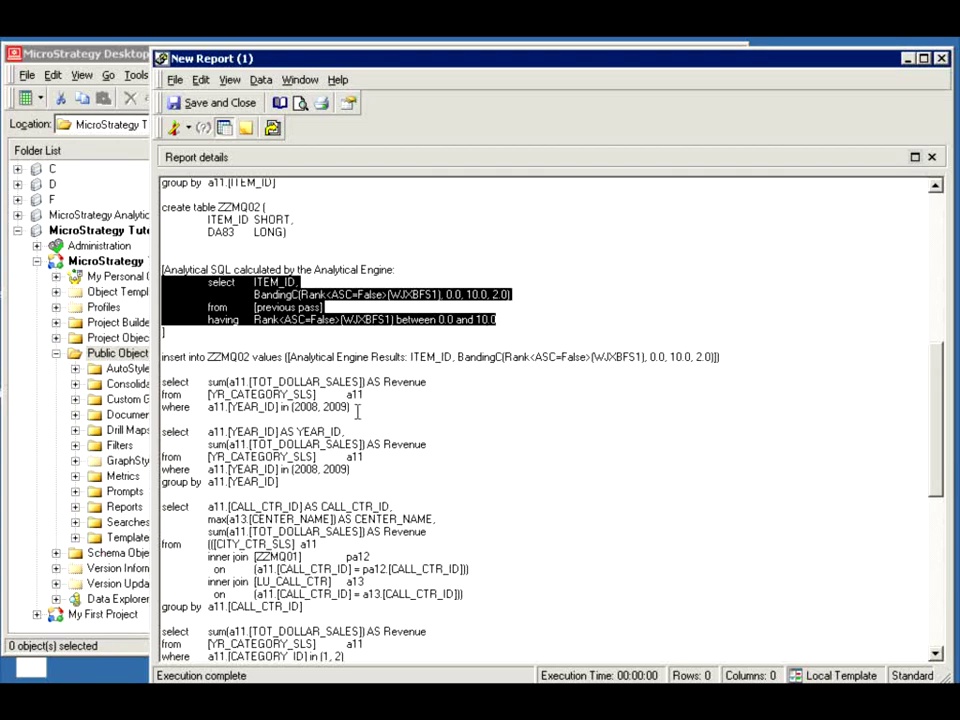
pyautogui.moveTo(350, 408); pyautogui.dragTo(163, 383)
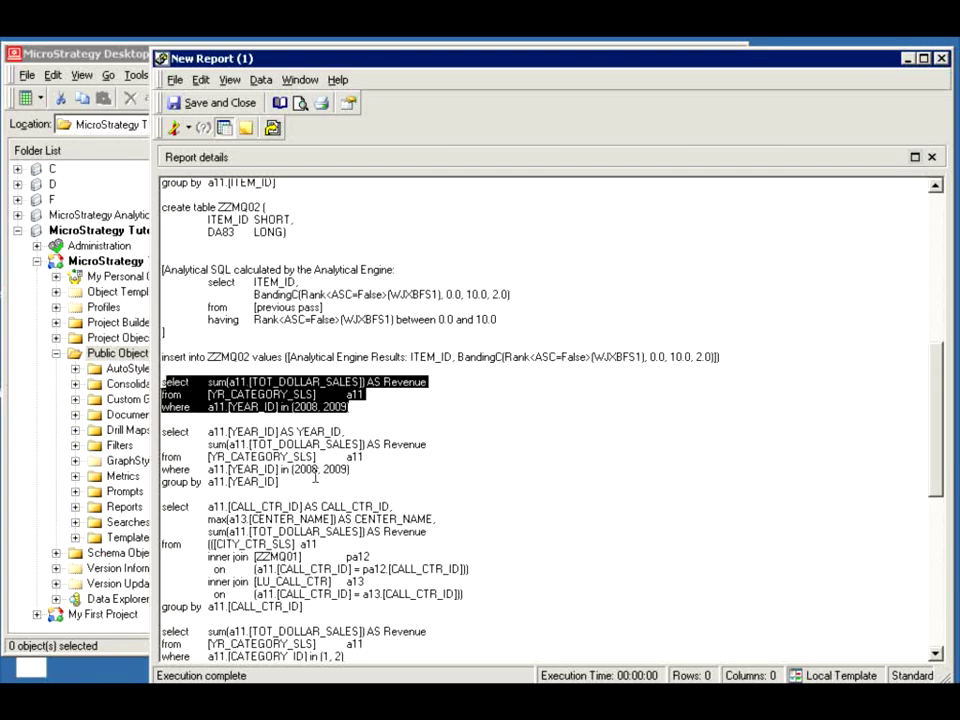
pyautogui.moveTo(301, 484); pyautogui.dragTo(142, 430)
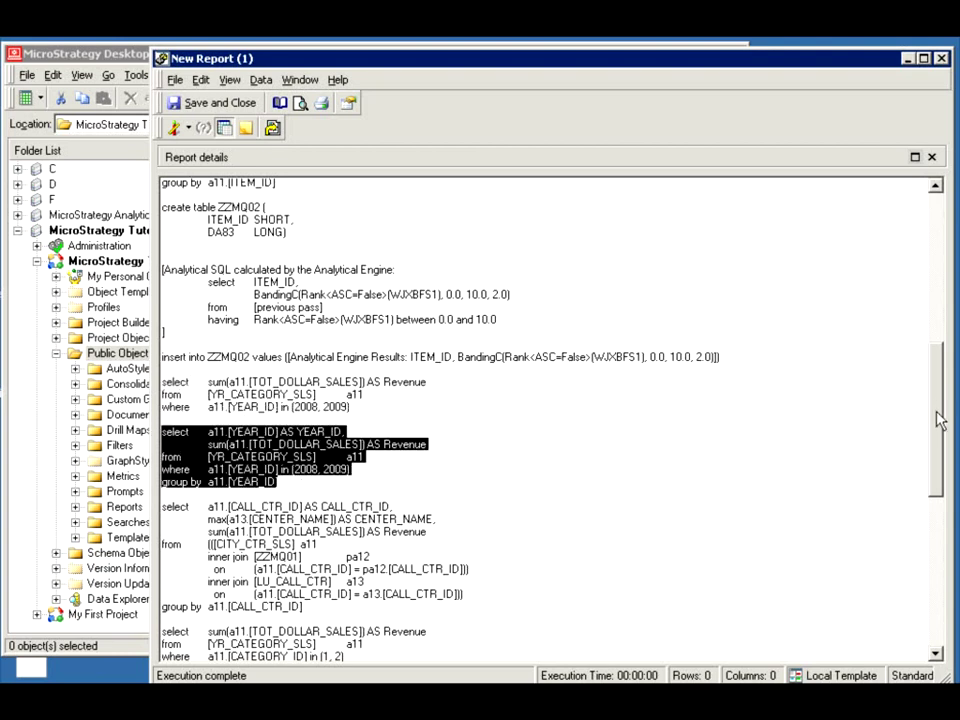
pyautogui.moveTo(941, 420); pyautogui.dragTo(939, 462)
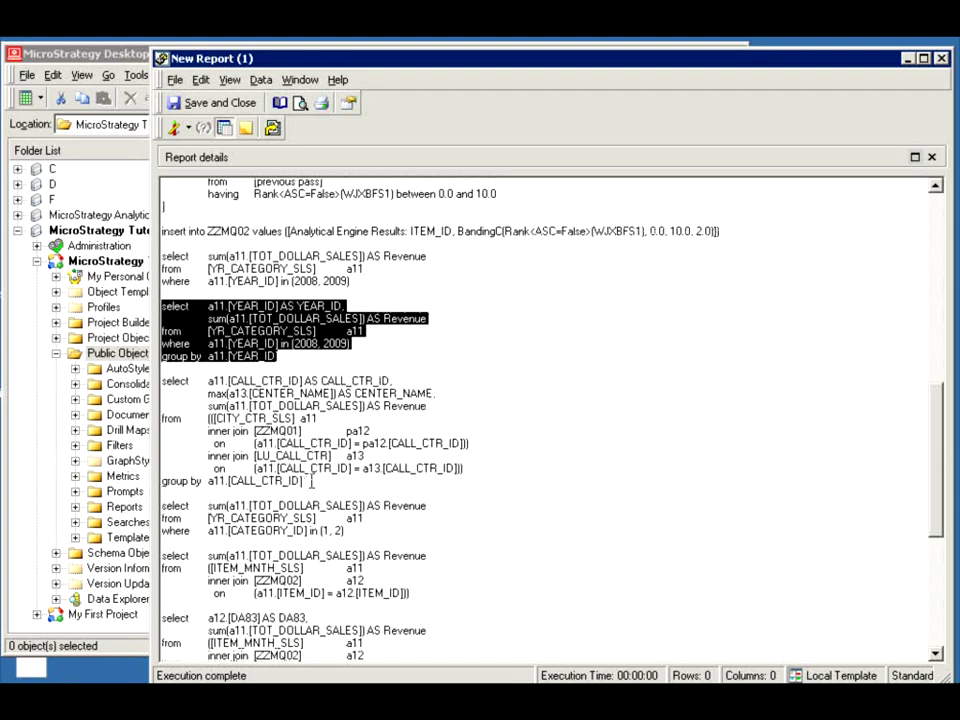
pyautogui.moveTo(312, 481); pyautogui.dragTo(175, 381)
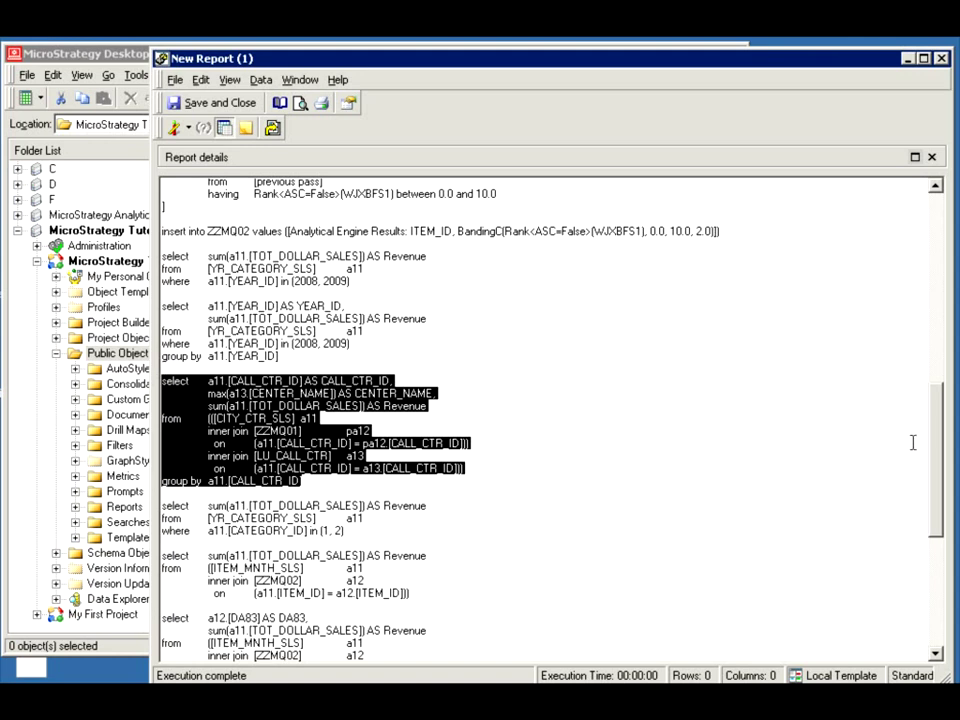
pyautogui.moveTo(932, 430); pyautogui.dragTo(936, 482)
pyautogui.moveTo(360, 398); pyautogui.dragTo(165, 368)
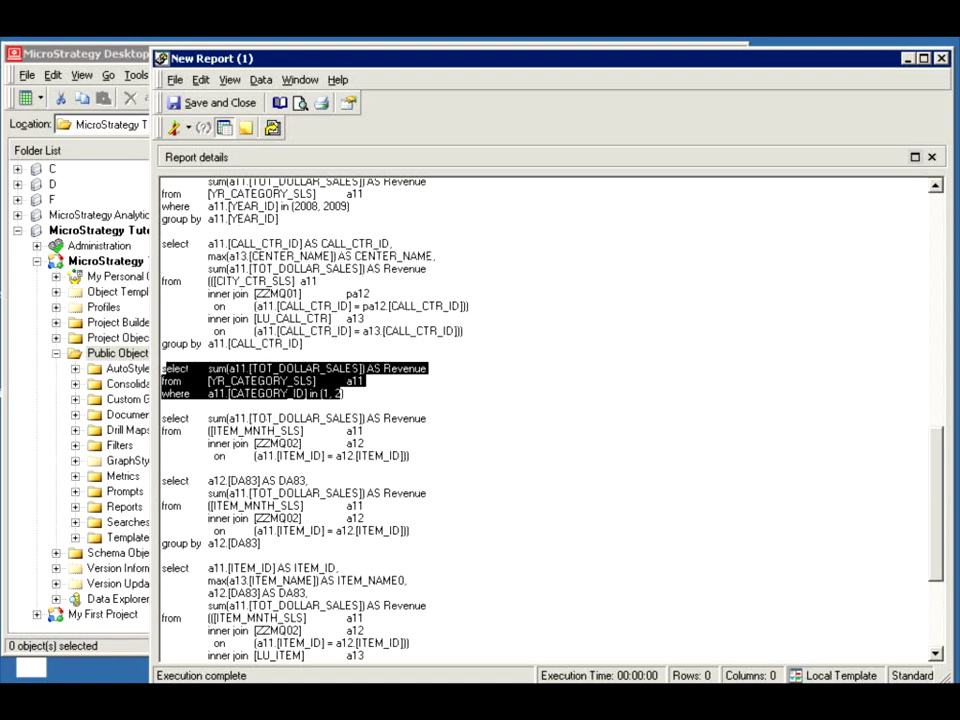
pyautogui.moveTo(934, 476); pyautogui.dragTo(939, 501)
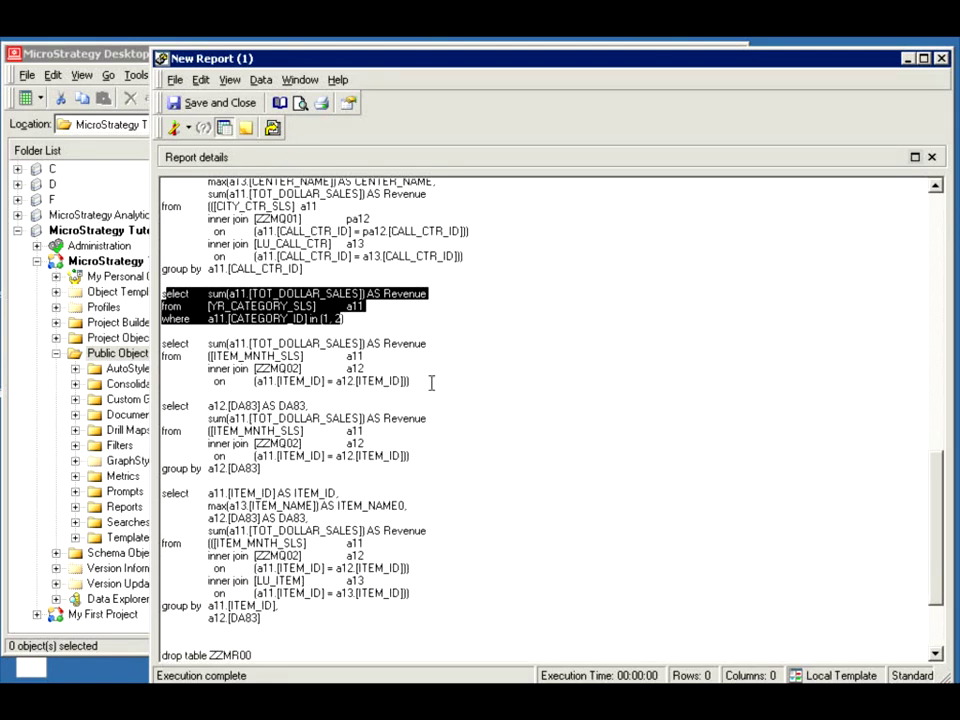
pyautogui.moveTo(161, 393); pyautogui.dragTo(161, 343)
pyautogui.click(167, 447)
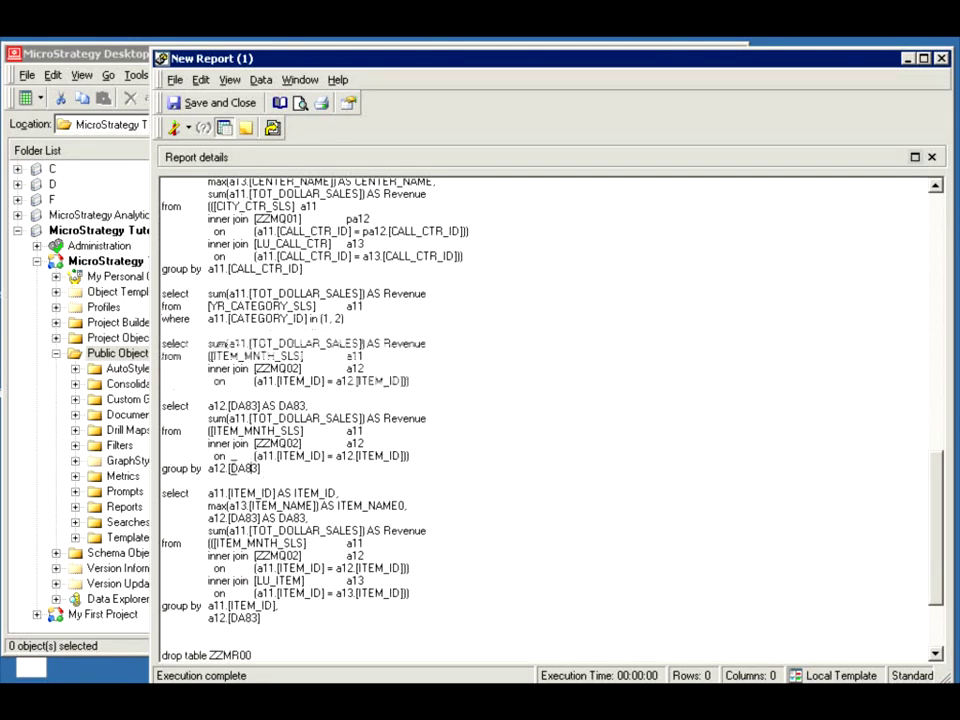
pyautogui.moveTo(163, 468); pyautogui.dragTo(150, 425)
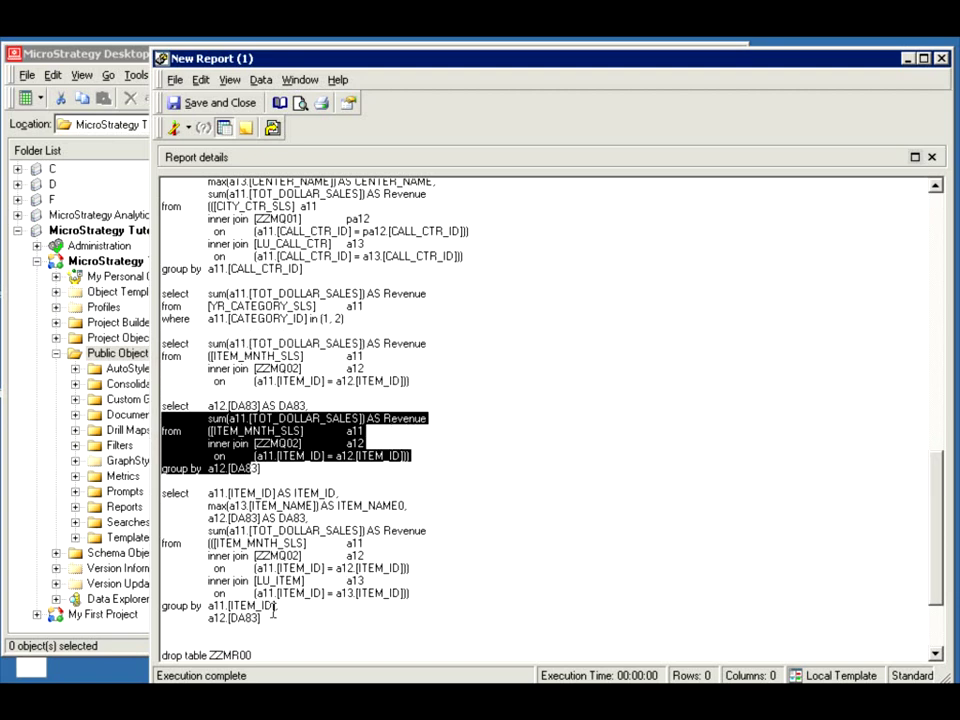
pyautogui.moveTo(272, 612); pyautogui.dragTo(150, 493)
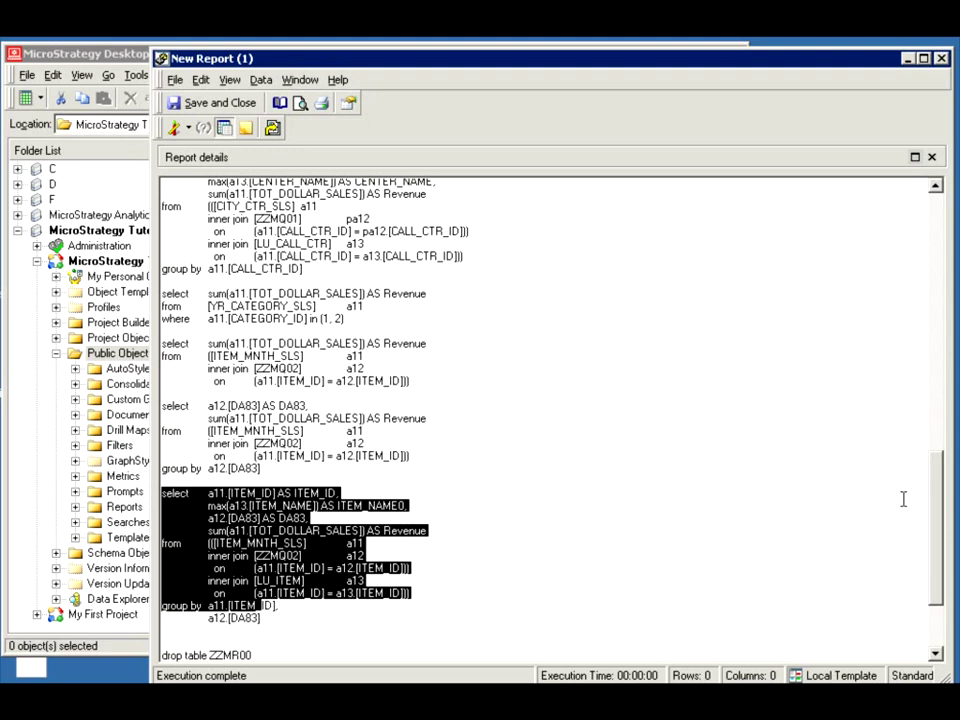
pyautogui.moveTo(938, 507); pyautogui.dragTo(911, 225)
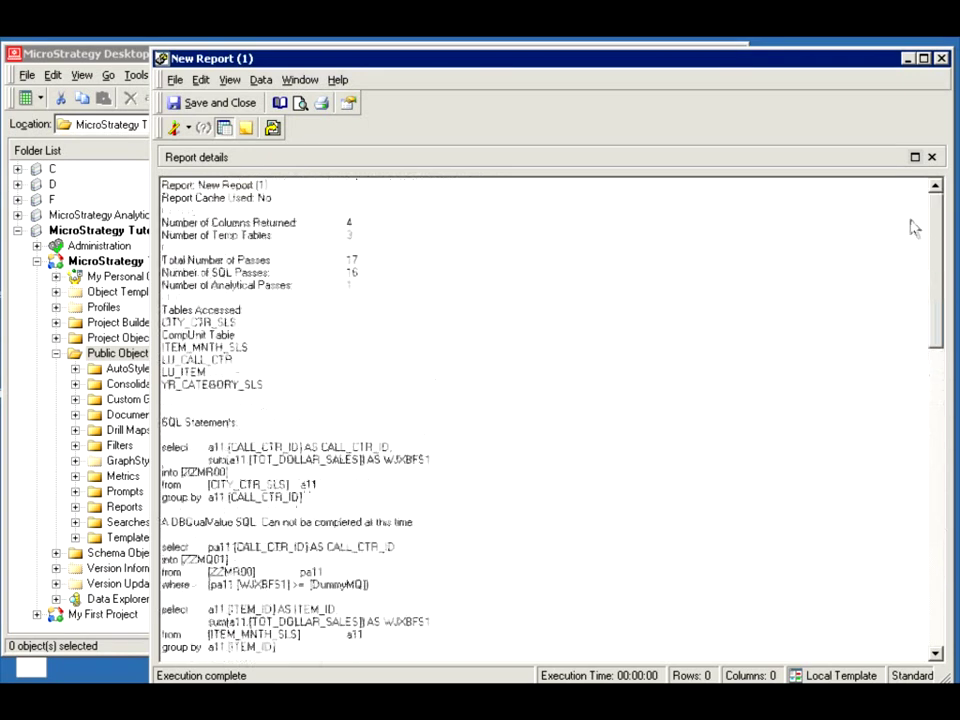
pyautogui.click(188, 129)
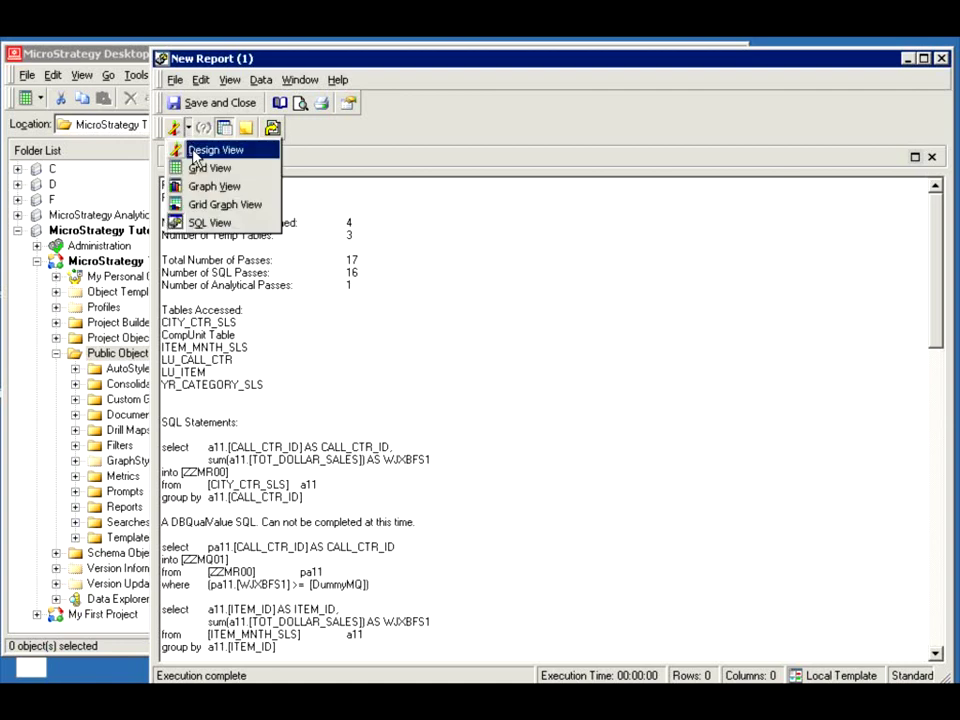
pyautogui.click(200, 167)
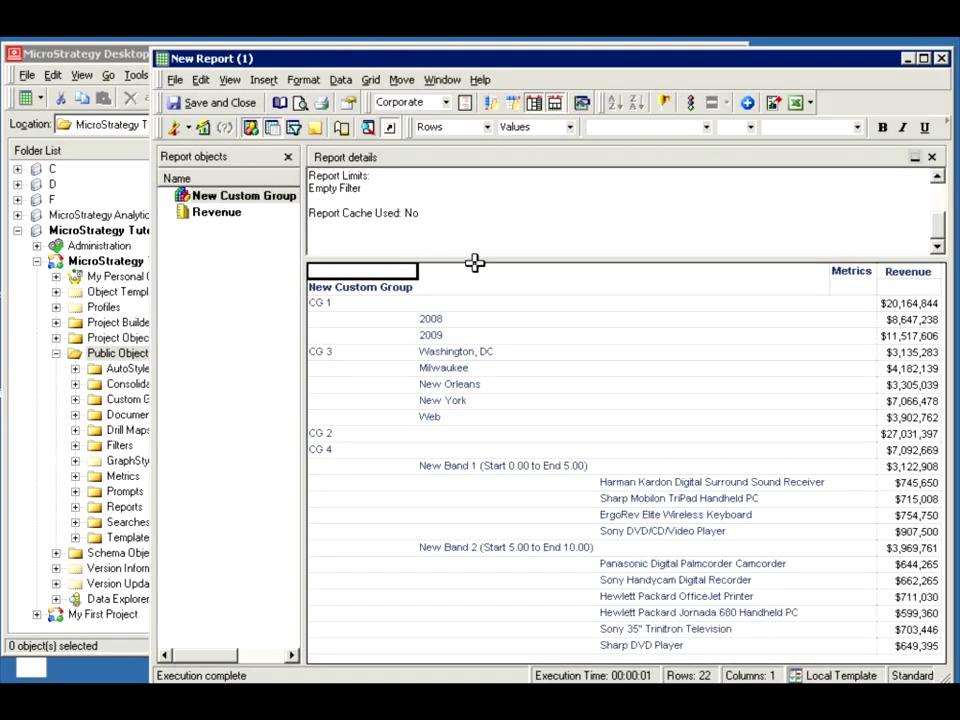
pyautogui.click(941, 59)
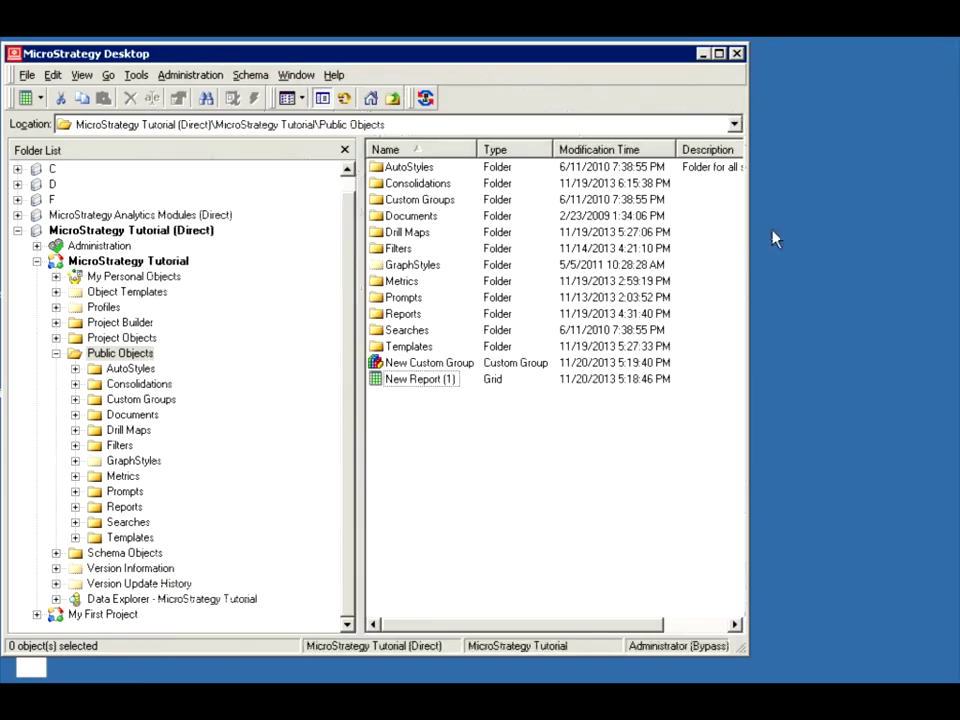
pyautogui.click(400, 365)
pyautogui.rightClick(401, 370)
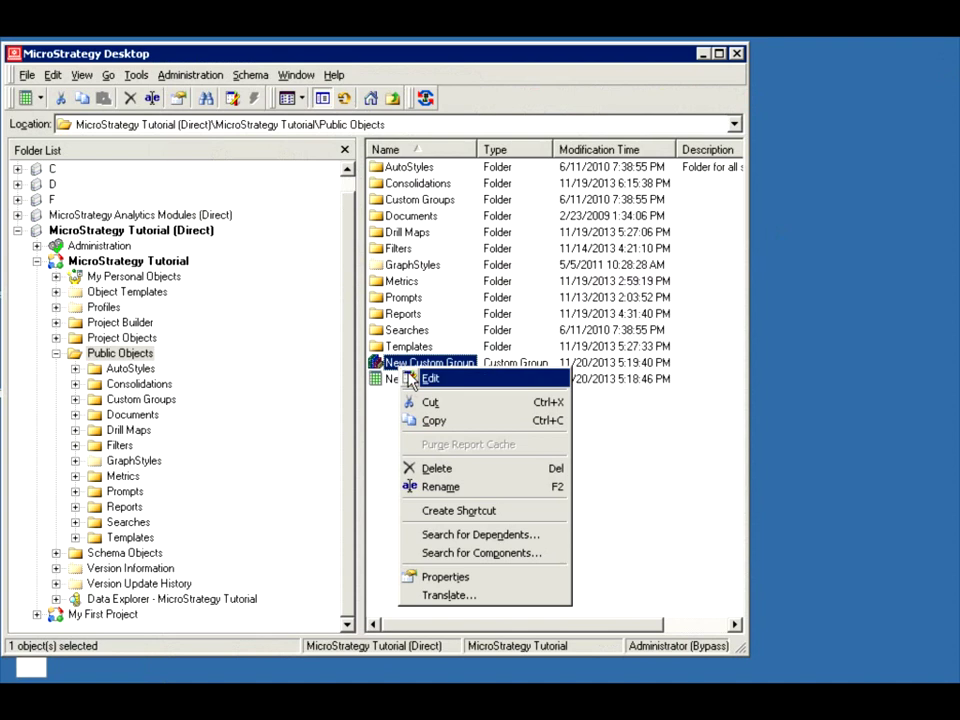
pyautogui.click(410, 378)
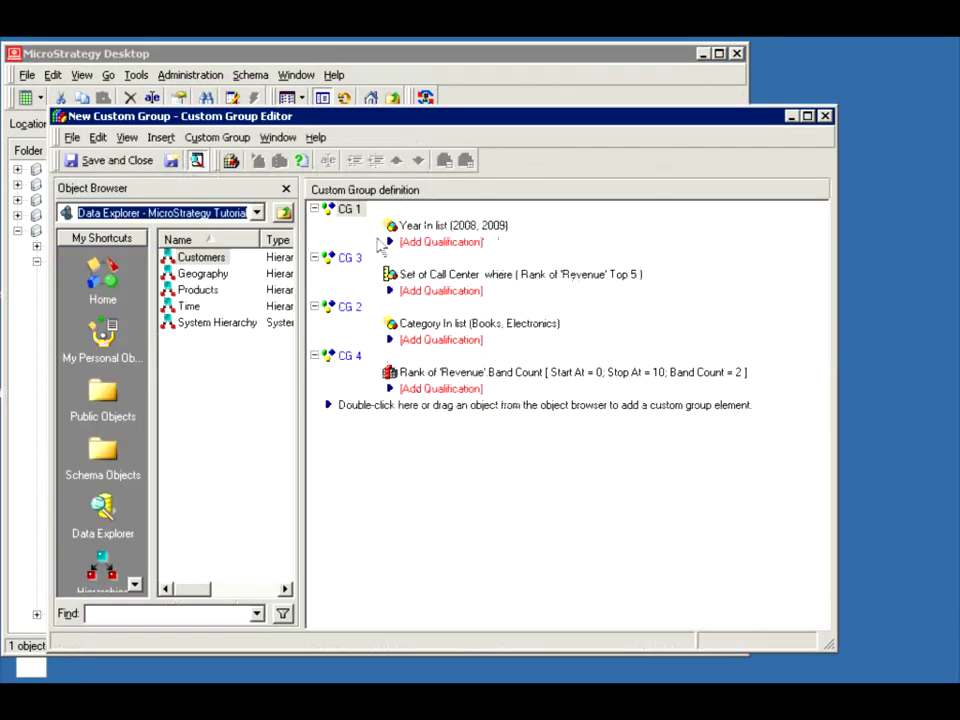
pyautogui.rightClick(349, 210)
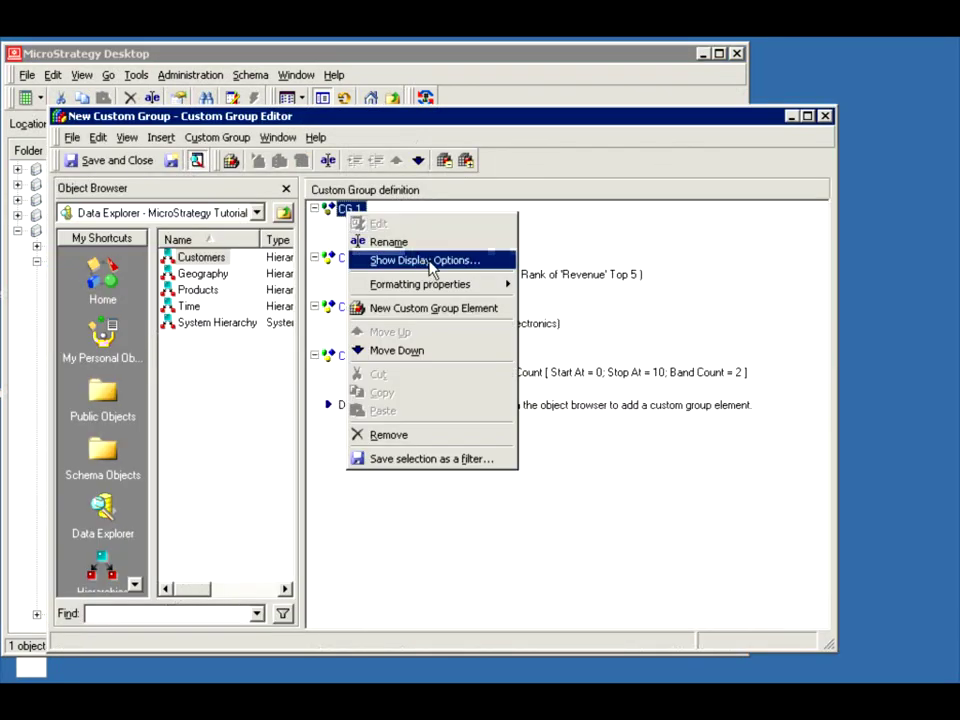
pyautogui.moveTo(439, 290)
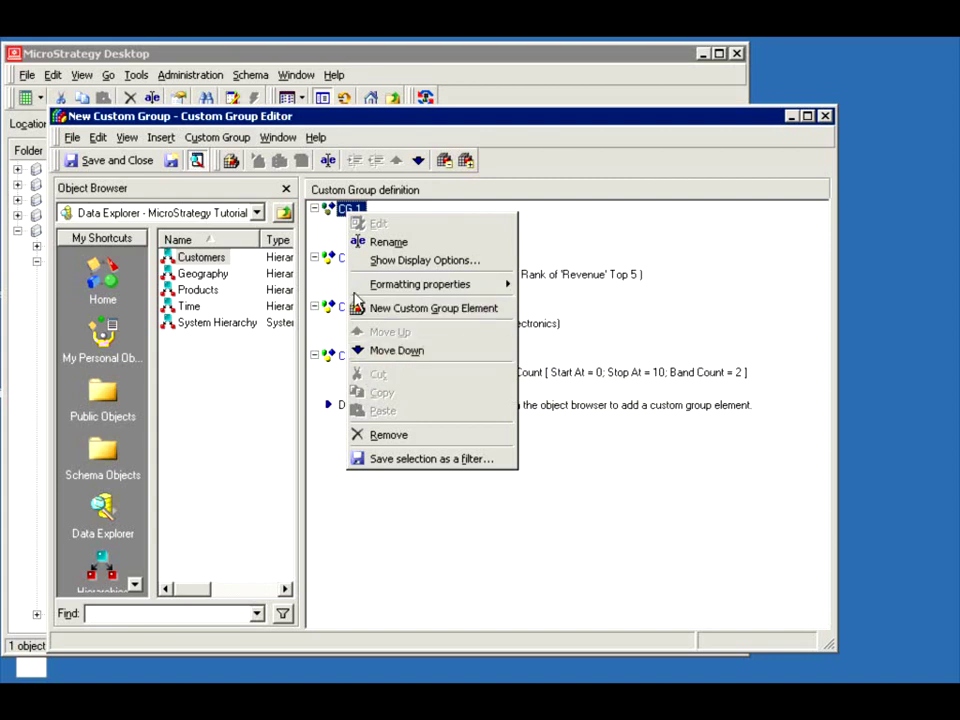
pyautogui.click(332, 461)
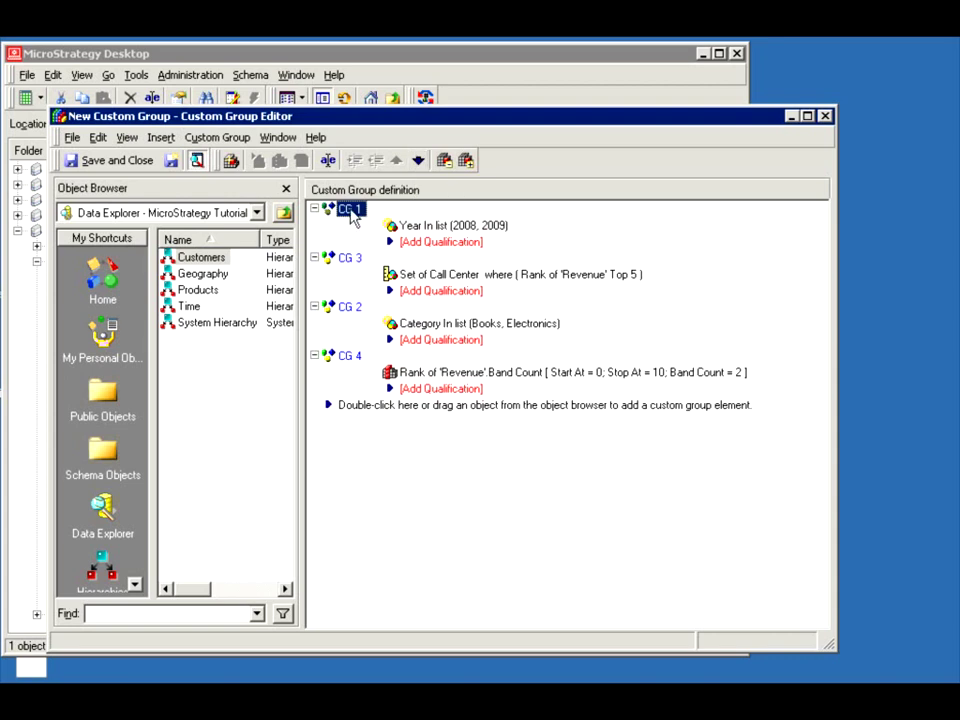
pyautogui.rightClick(352, 218)
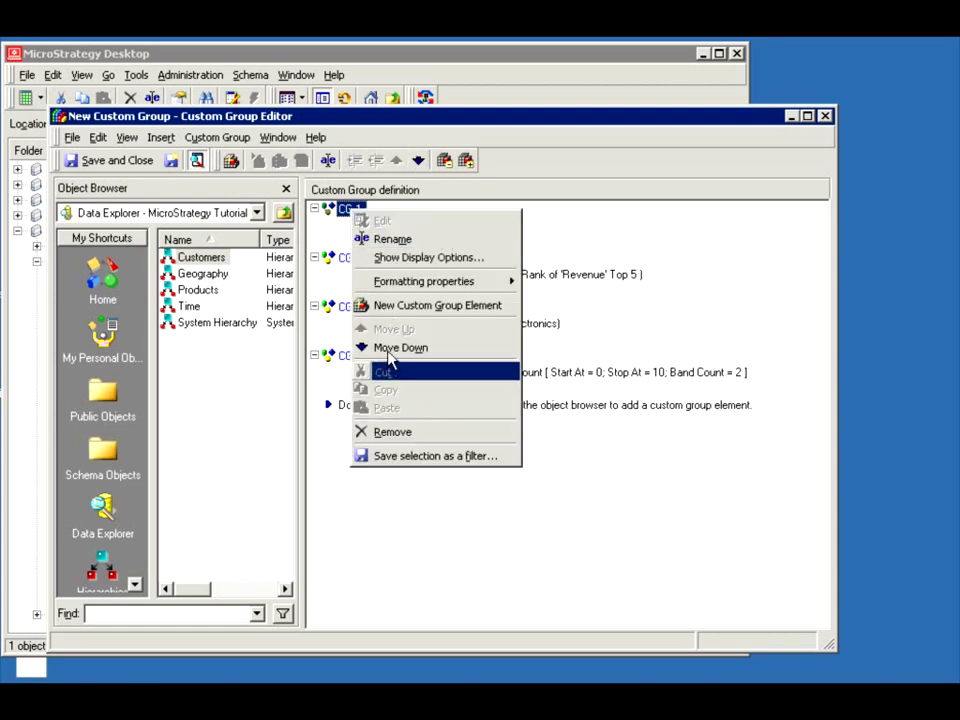
pyautogui.click(402, 496)
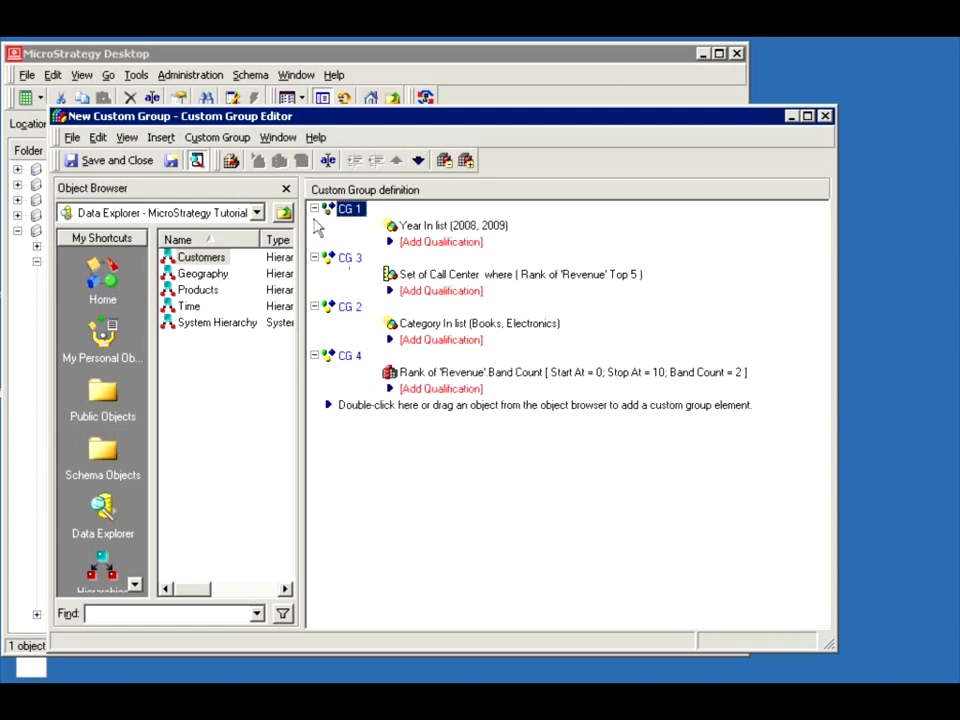
# In the custom group options, enable subtotals display and disable hierarchical display.
pyautogui.click(214, 137)
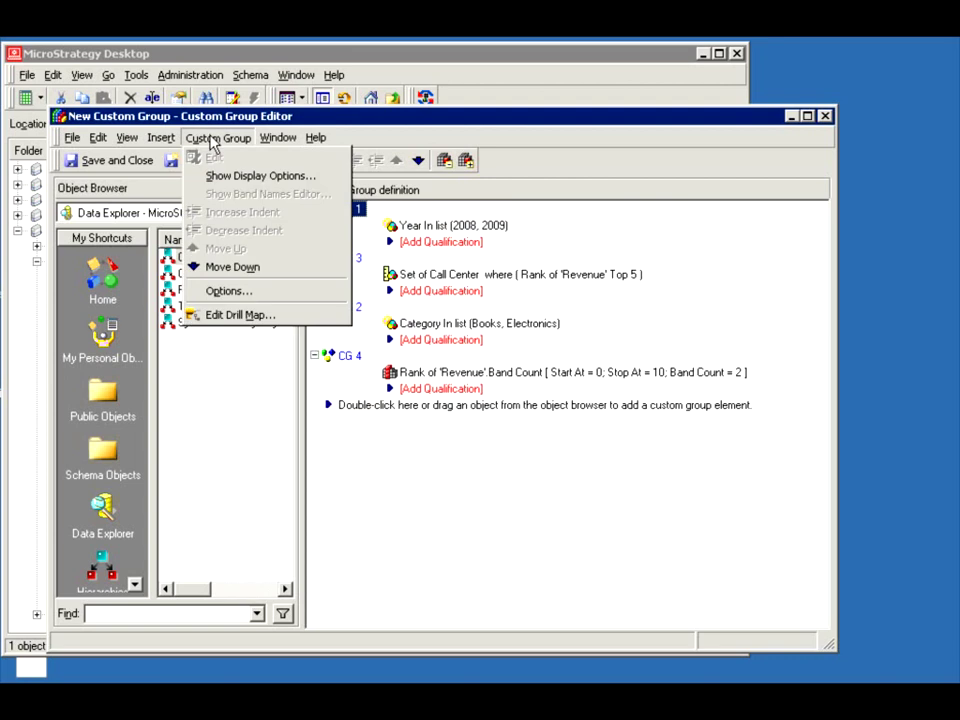
pyautogui.click(238, 293)
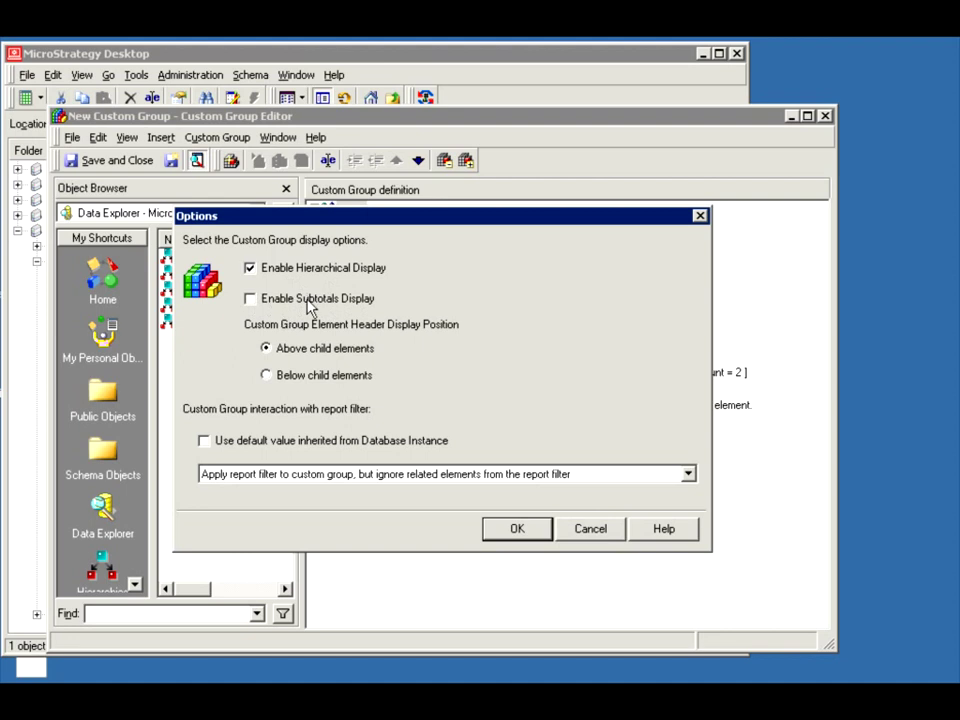
pyautogui.click(250, 300)
pyautogui.click(250, 269)
pyautogui.click(513, 530)
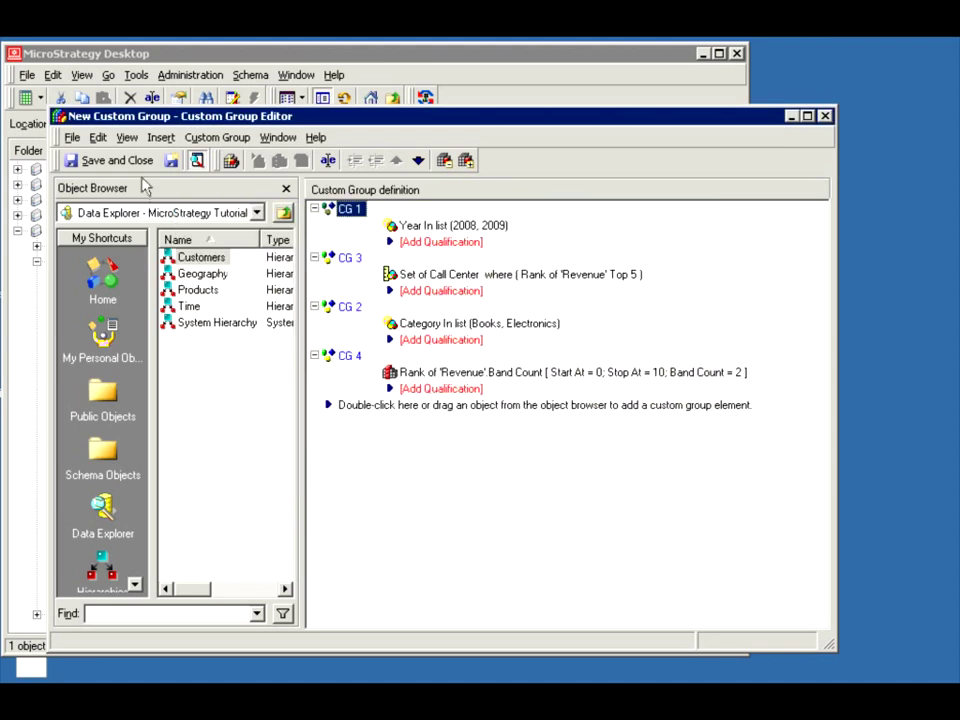
# Save and close New Custom Group, then select New Report (1) to run.
pyautogui.click(66, 162)
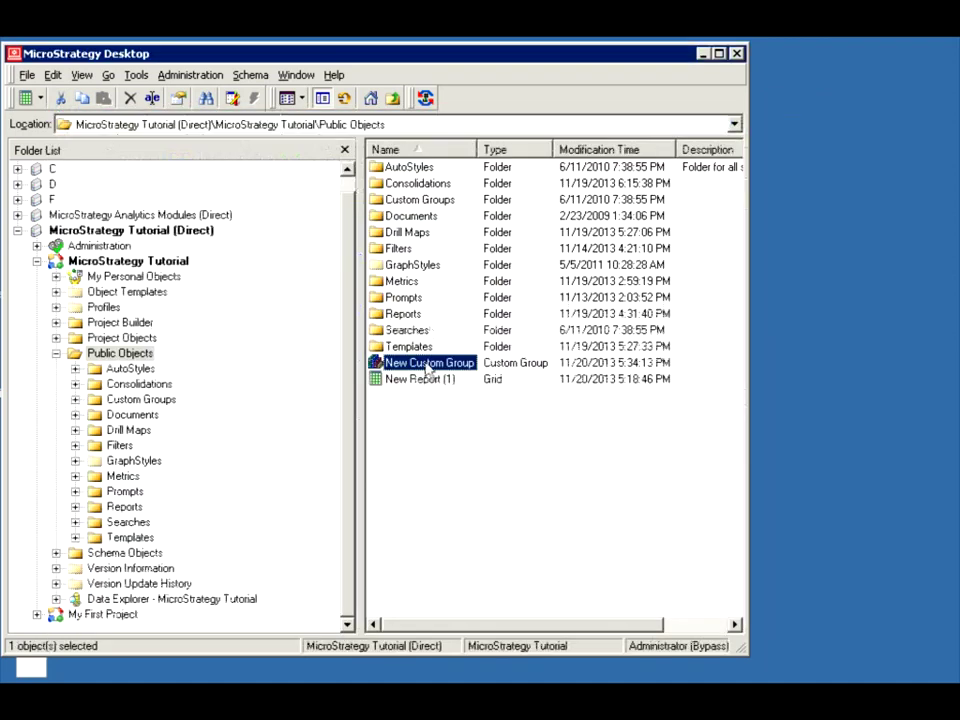
pyautogui.click(420, 380)
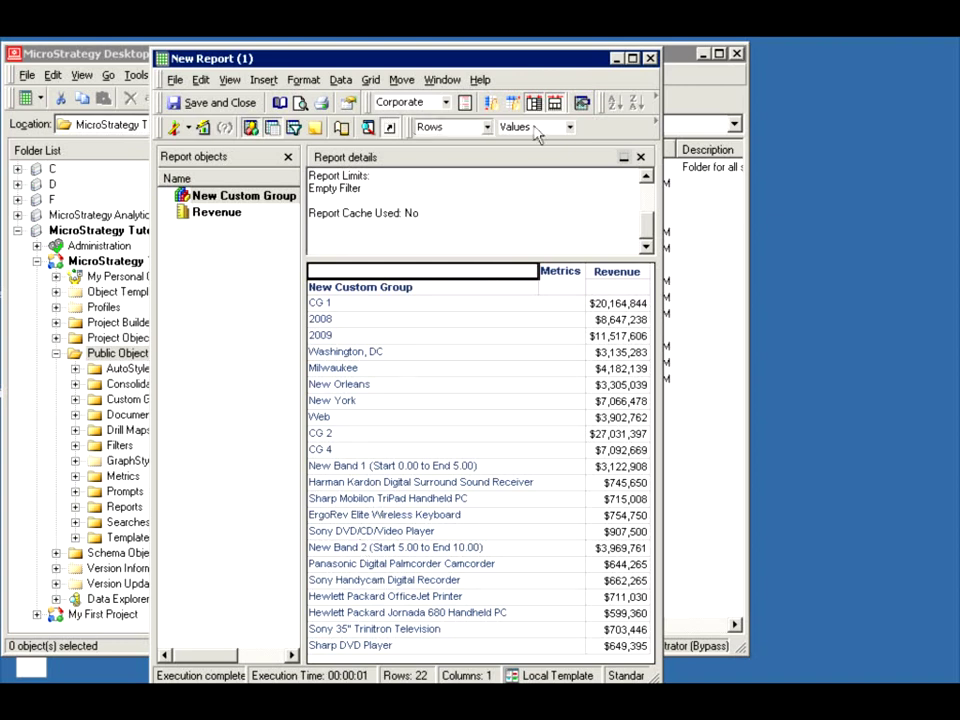
# Add a Total subtotal to the Revenue grid, giving a $110,230 grand total row.
pyautogui.click(341, 80)
pyautogui.click(365, 122)
pyautogui.click(458, 262)
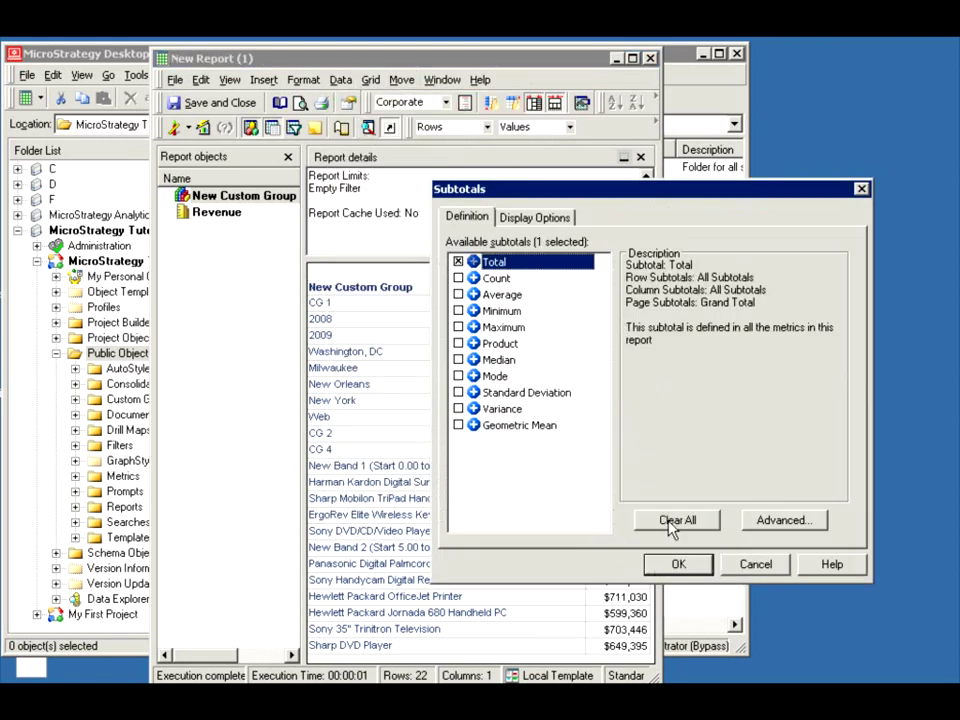
pyautogui.click(679, 565)
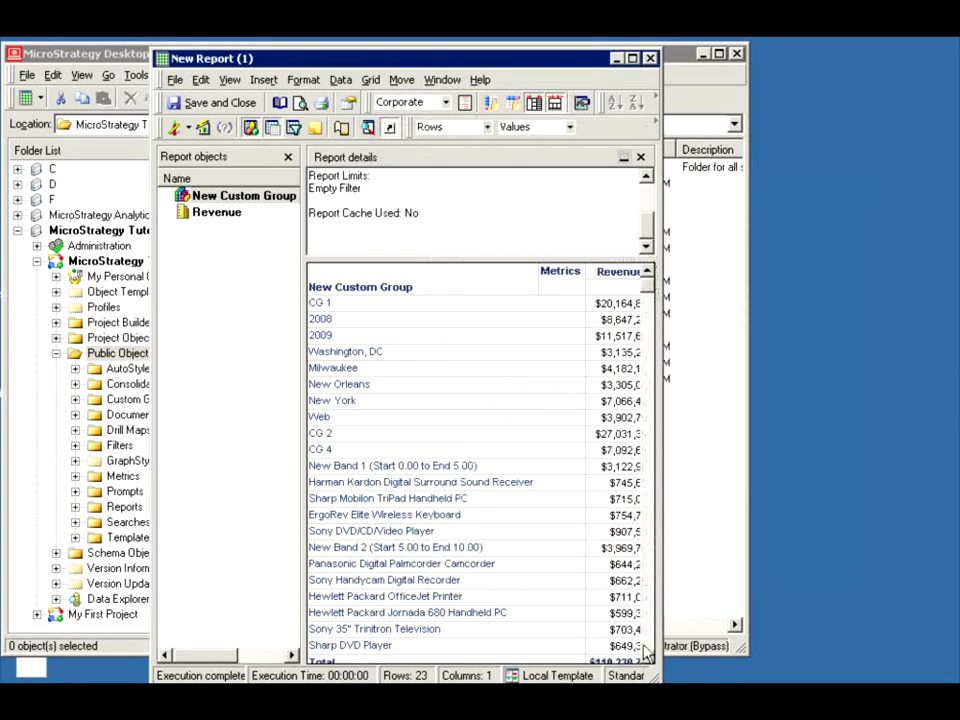
pyautogui.click(647, 655)
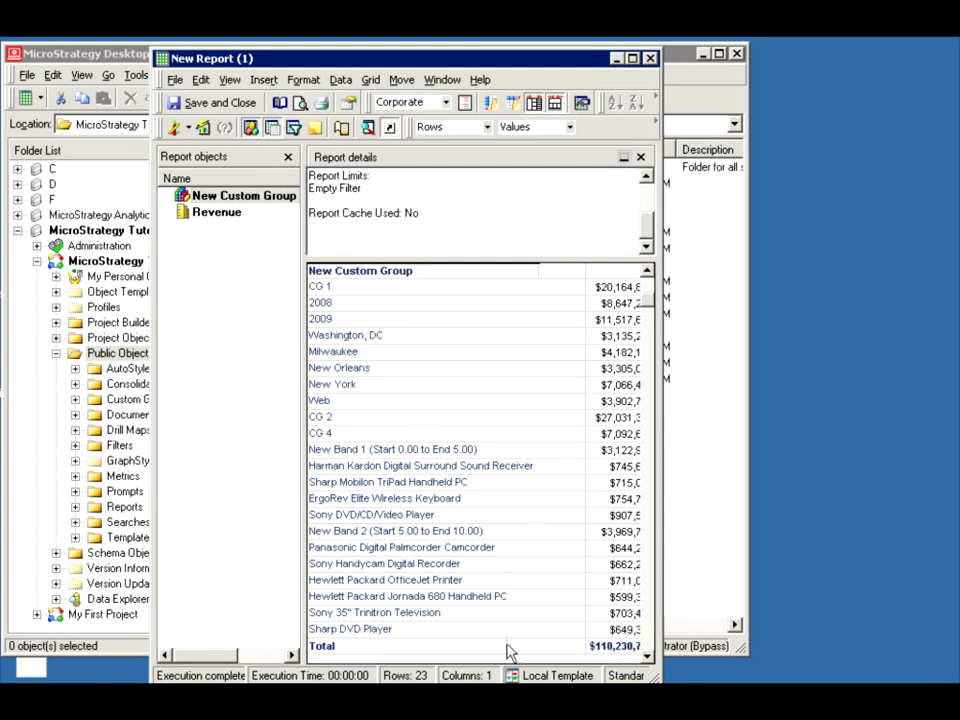
# Reopen New Custom Group's options with hierarchical display on, subtotals off, and view filter interaction choices.
pyautogui.click(650, 58)
pyautogui.doubleClick(427, 366)
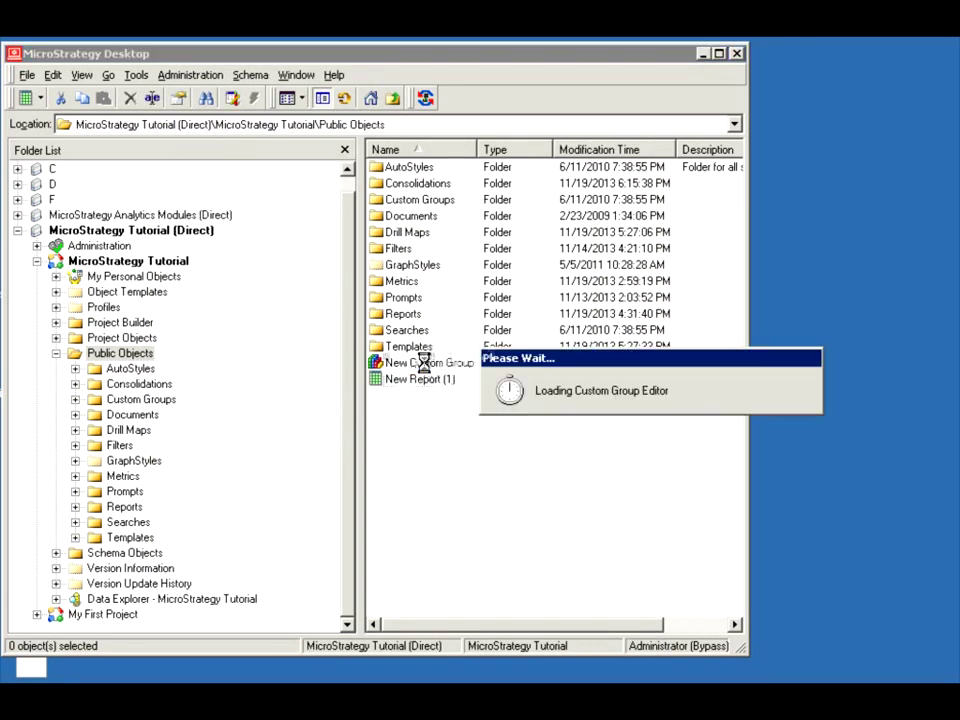
pyautogui.click(212, 138)
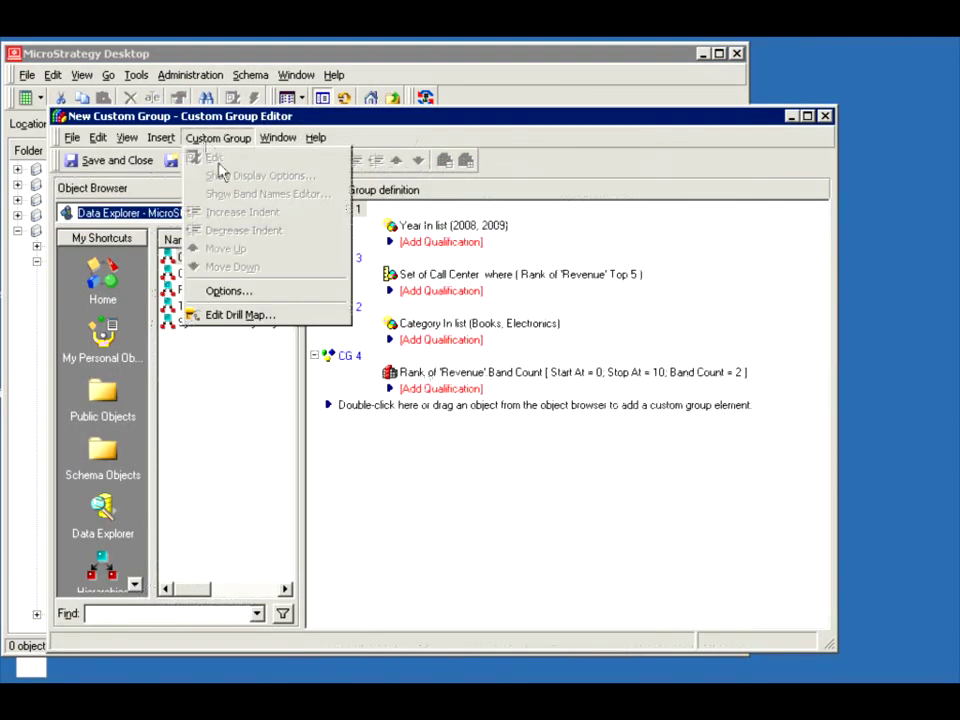
pyautogui.click(232, 290)
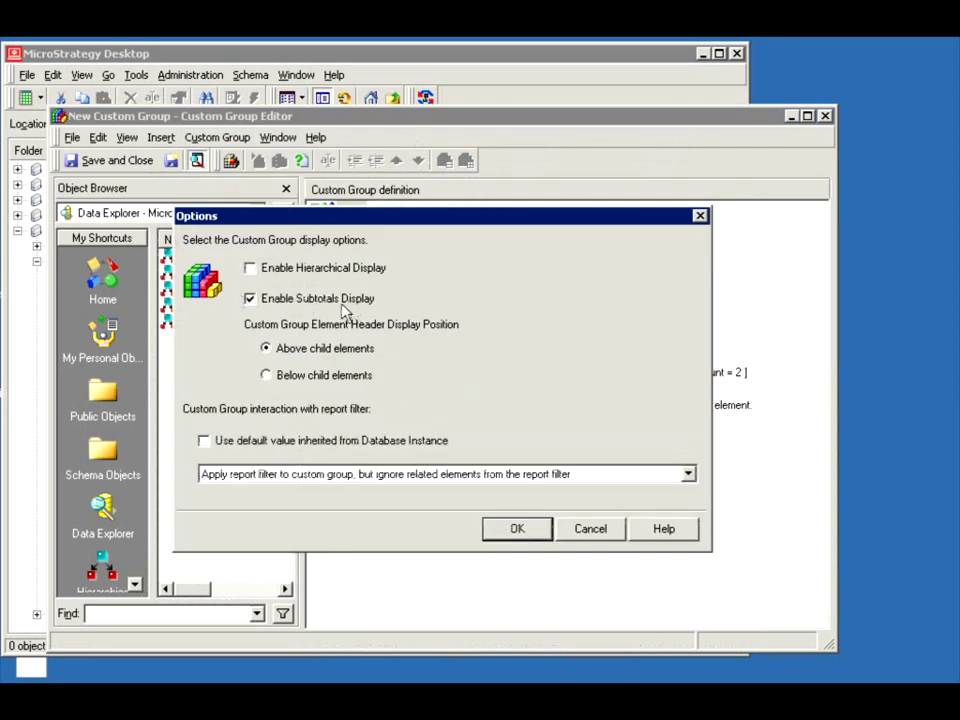
pyautogui.click(251, 268)
pyautogui.click(251, 300)
pyautogui.click(272, 476)
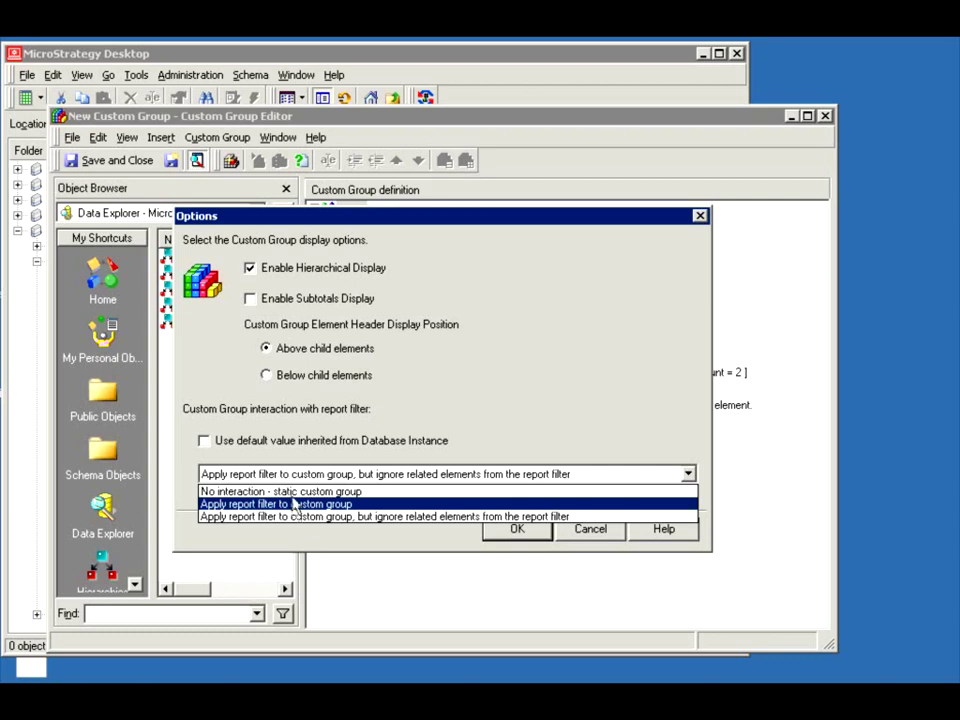
# Try 'No interaction - static custom group', then revert to the Database Instance default interaction.
pyautogui.click(205, 446)
pyautogui.click(204, 440)
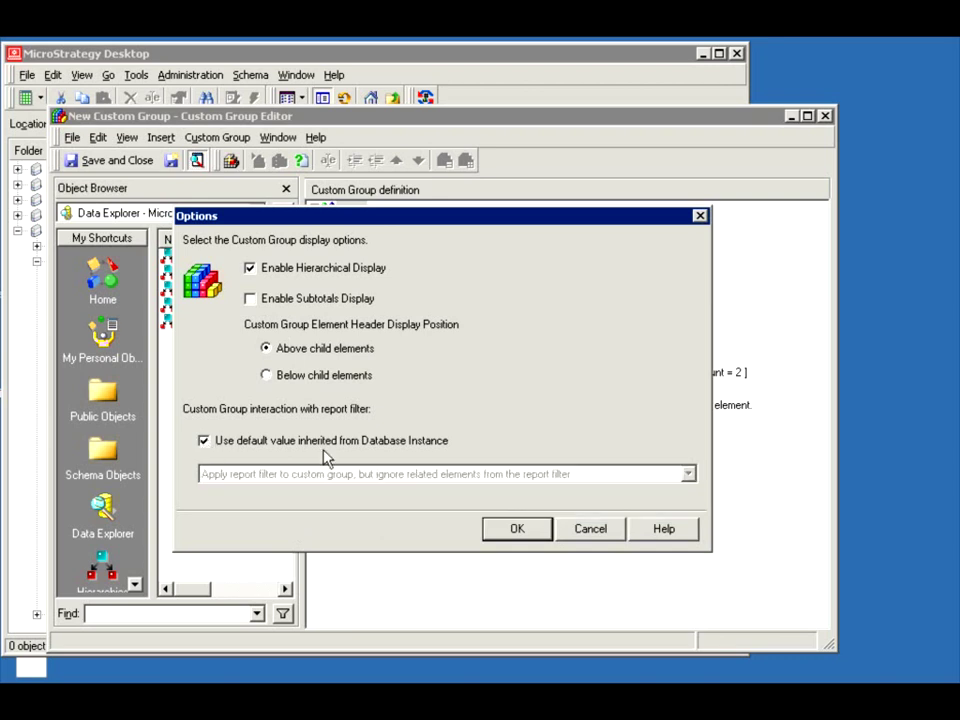
pyautogui.click(206, 441)
pyautogui.click(251, 478)
pyautogui.click(250, 490)
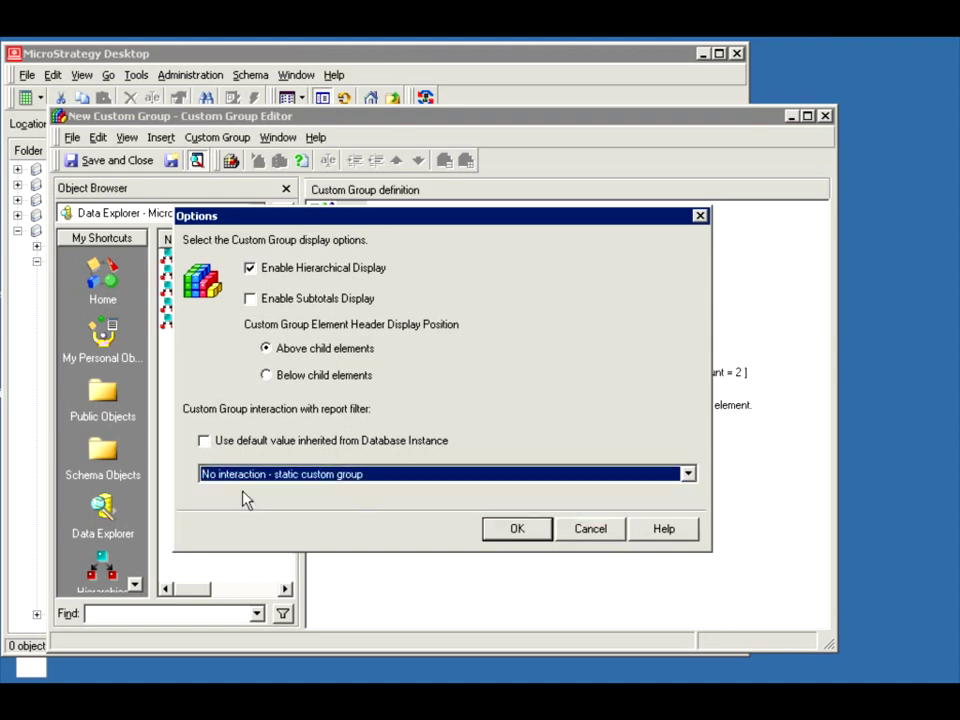
pyautogui.click(204, 441)
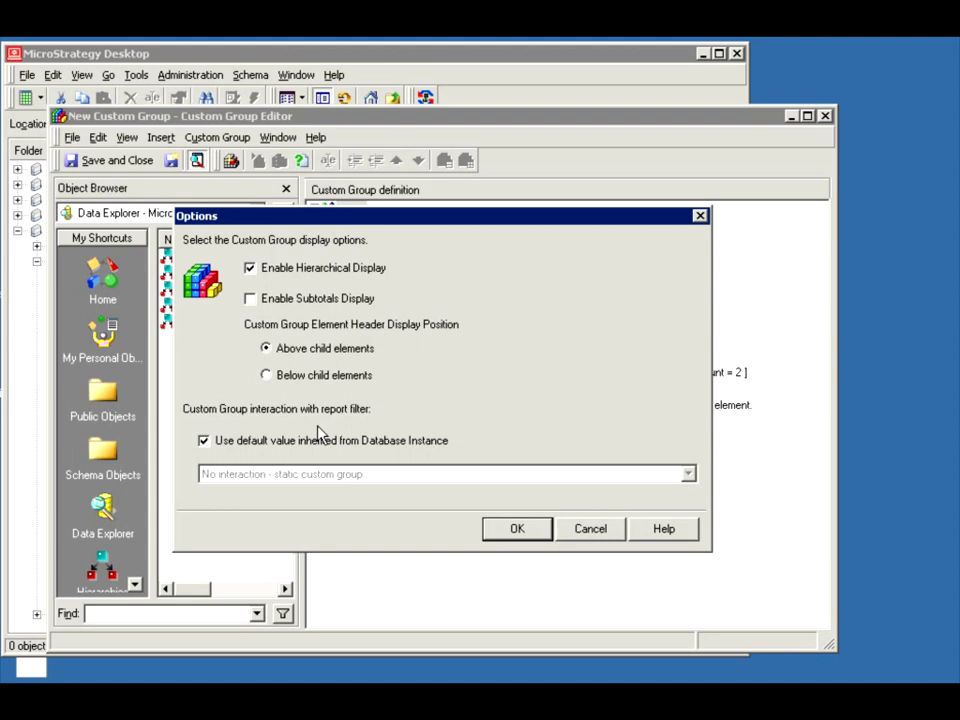
pyautogui.click(507, 534)
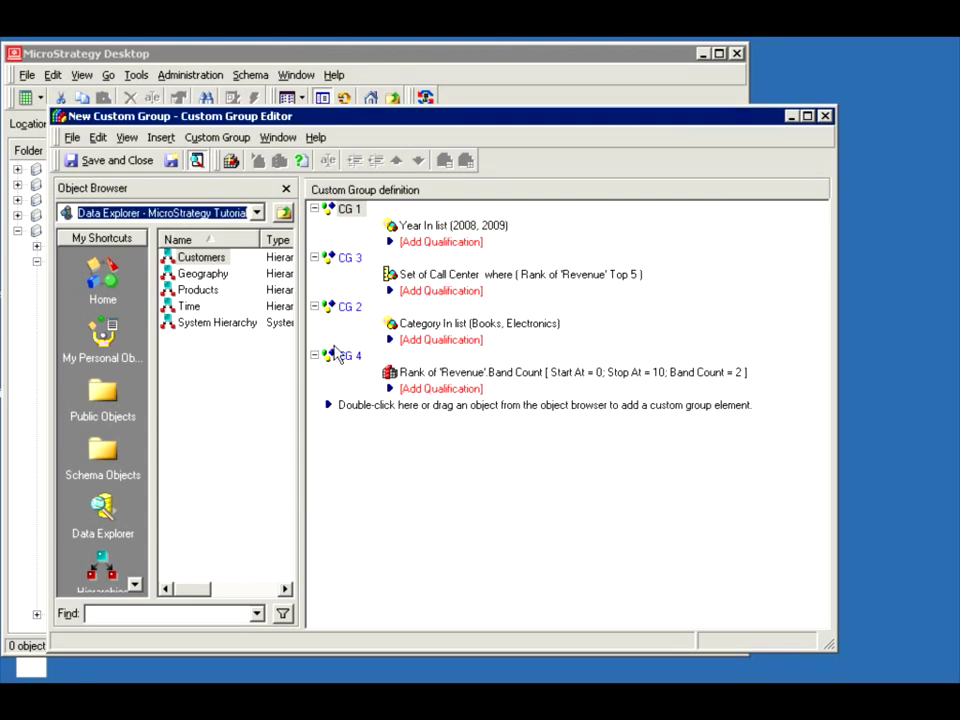
pyautogui.click(197, 142)
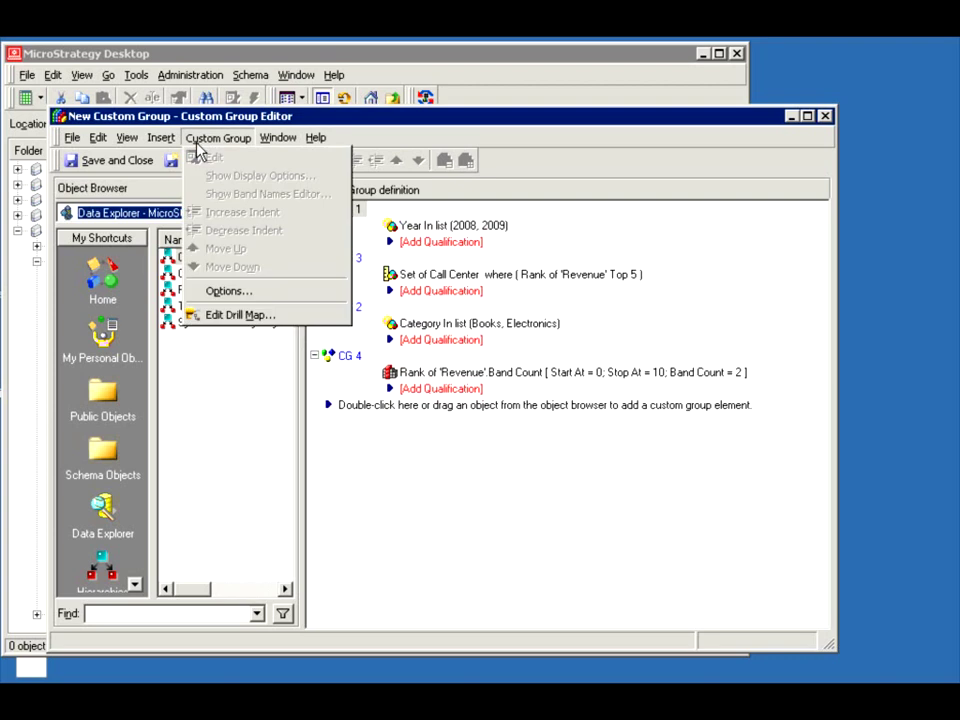
pyautogui.click(250, 315)
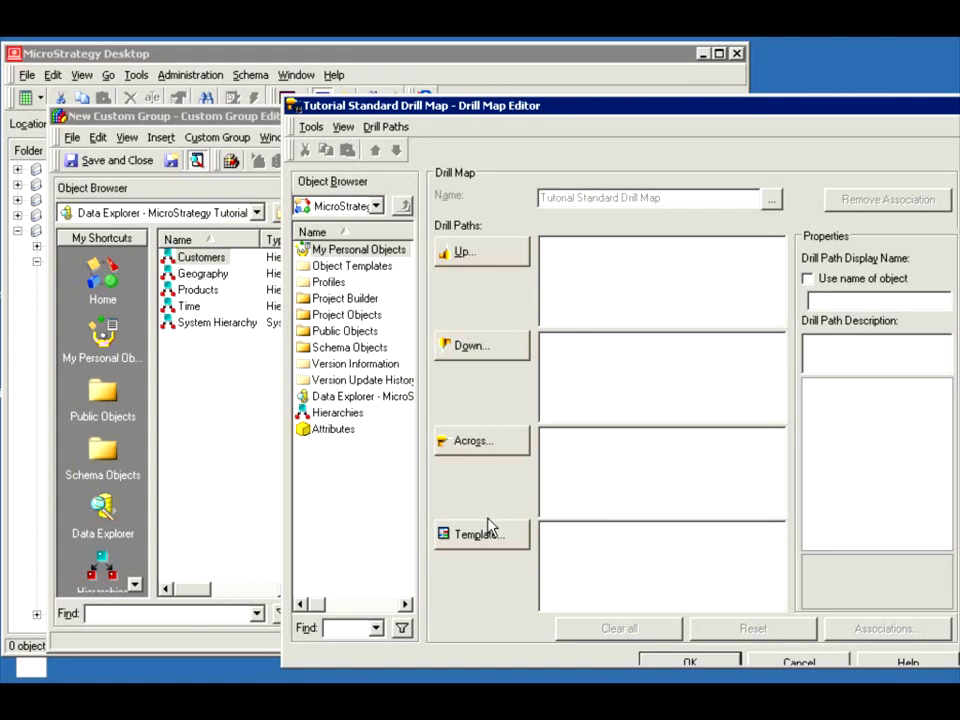
pyautogui.moveTo(555, 110); pyautogui.dragTo(452, 105)
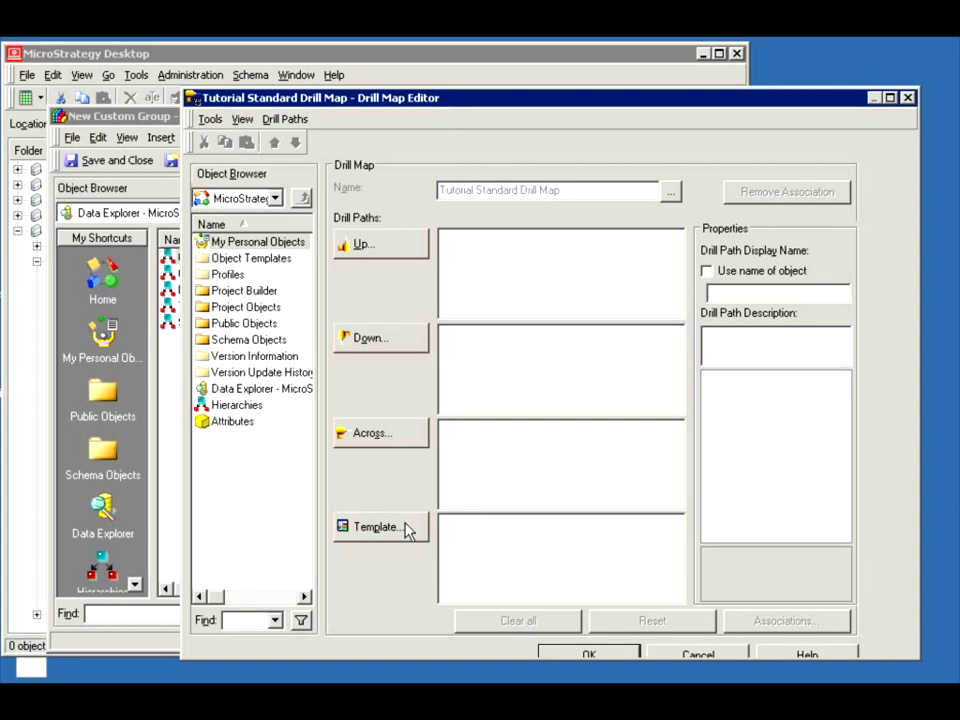
pyautogui.click(690, 652)
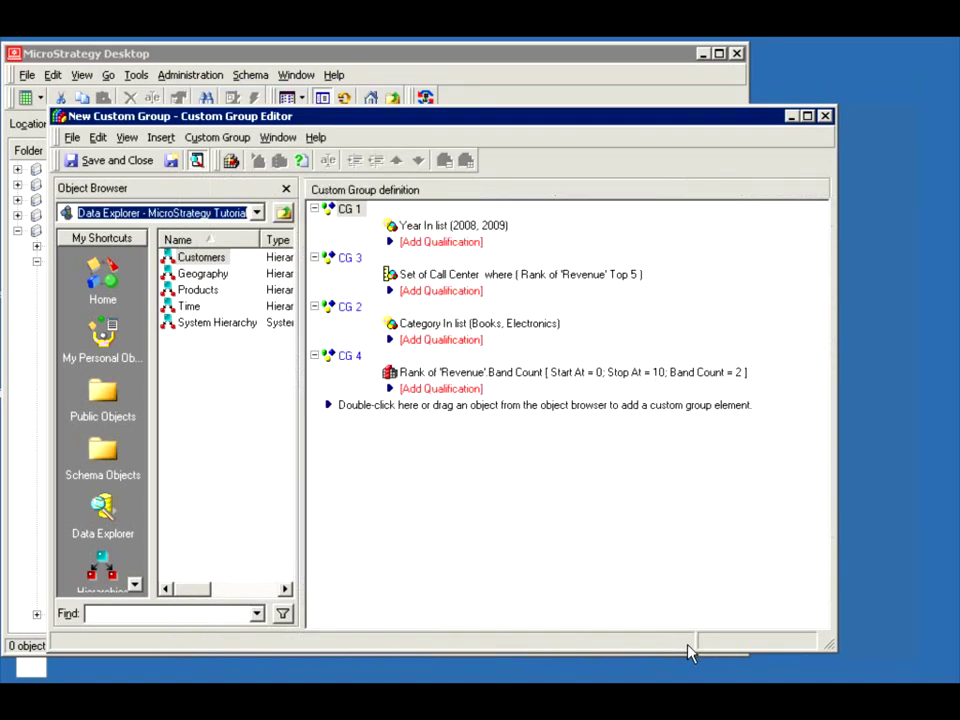